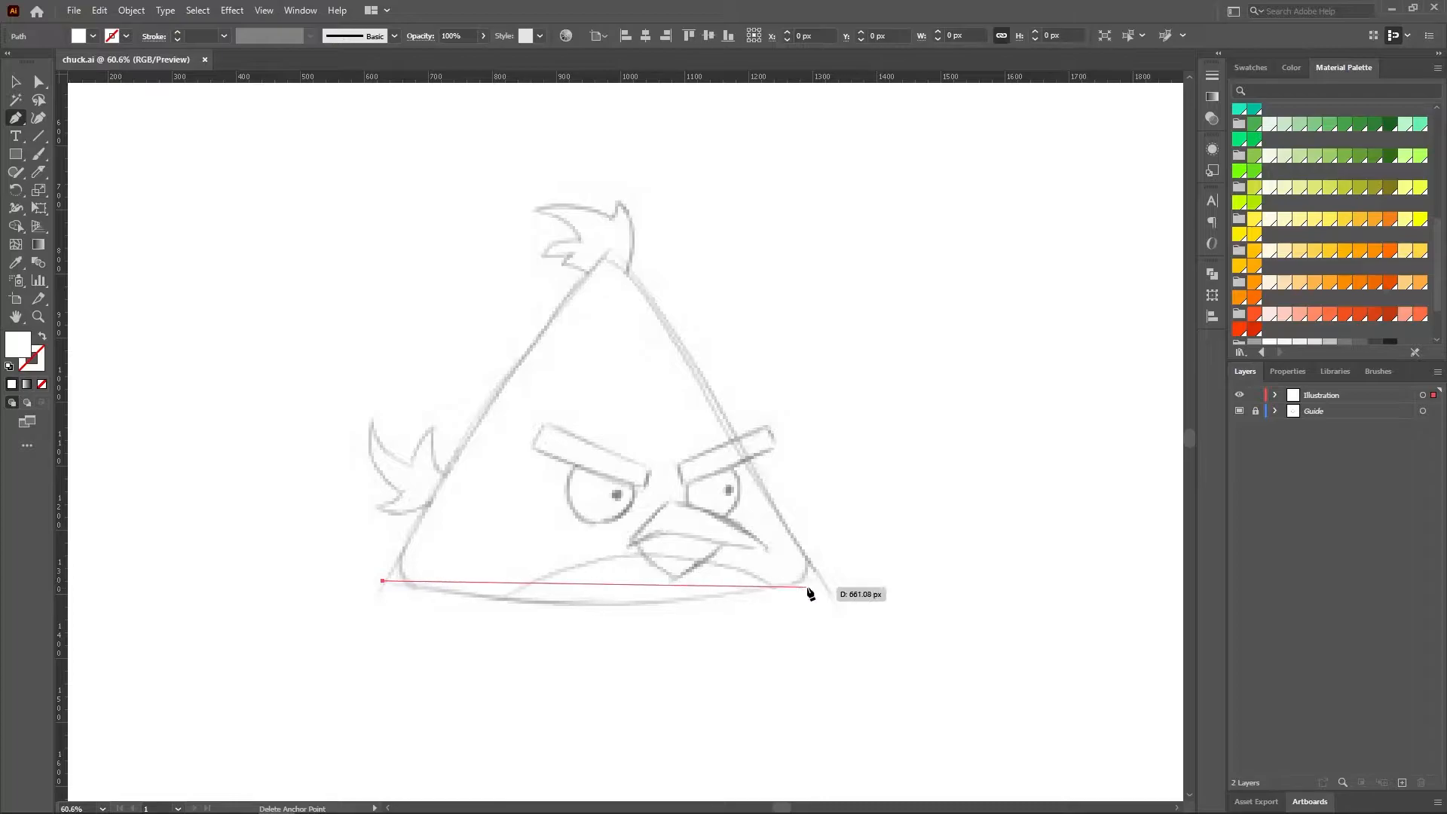
- Trace the bird's body over the sketch as a closed triangle with a horizontal base, using the Pen tool
shift+click(822, 581)
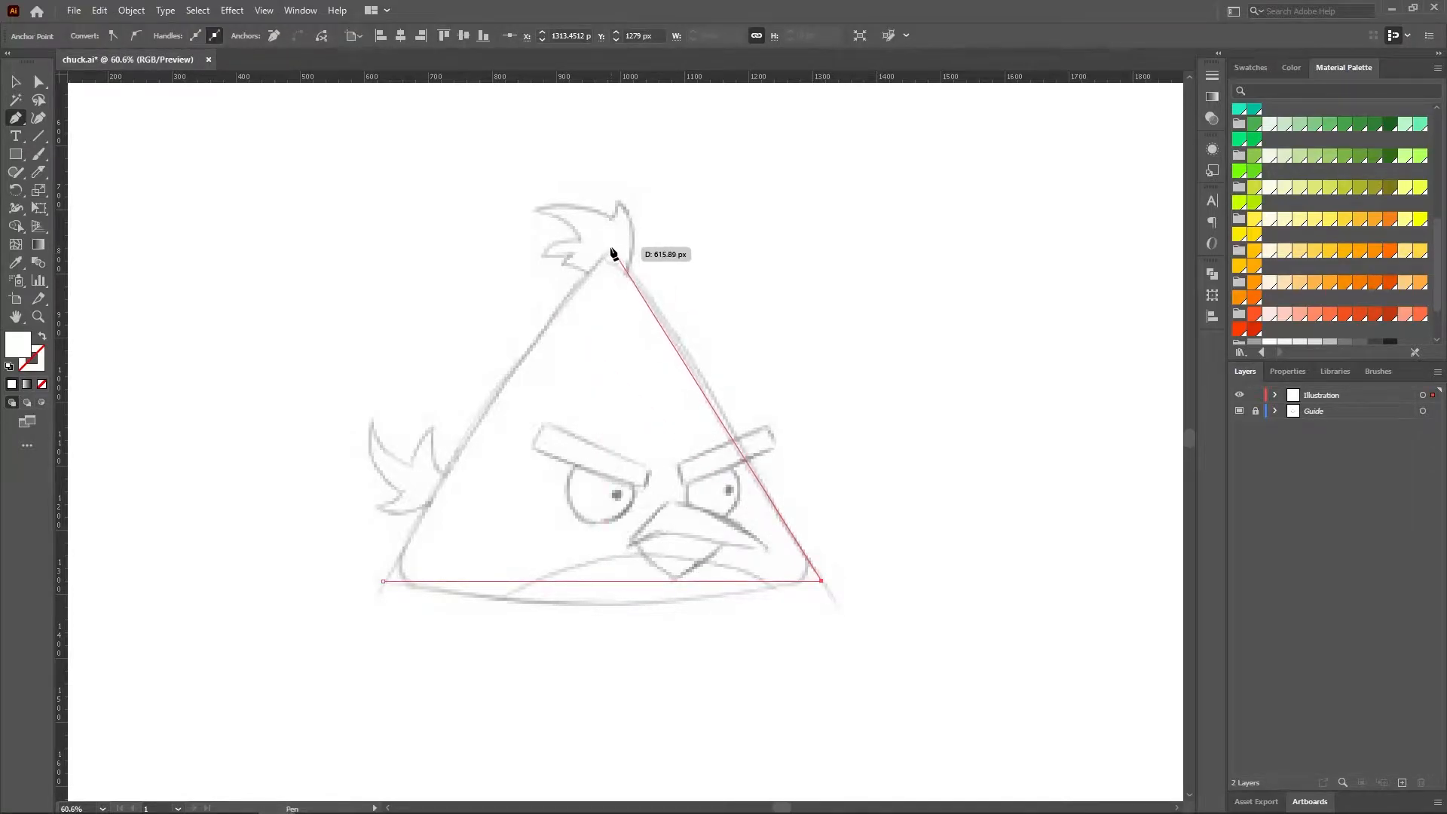
click(608, 244)
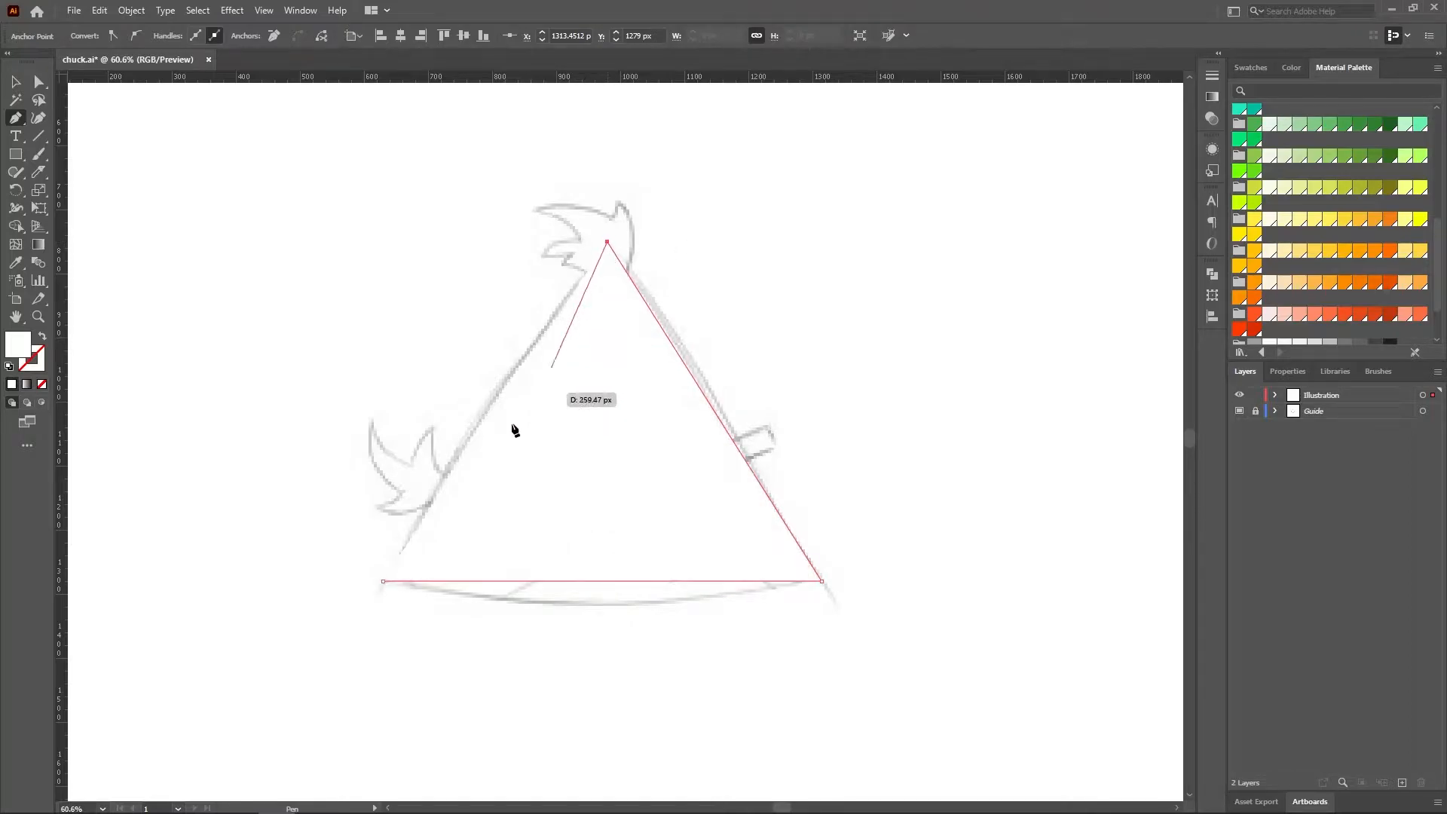
click(384, 580)
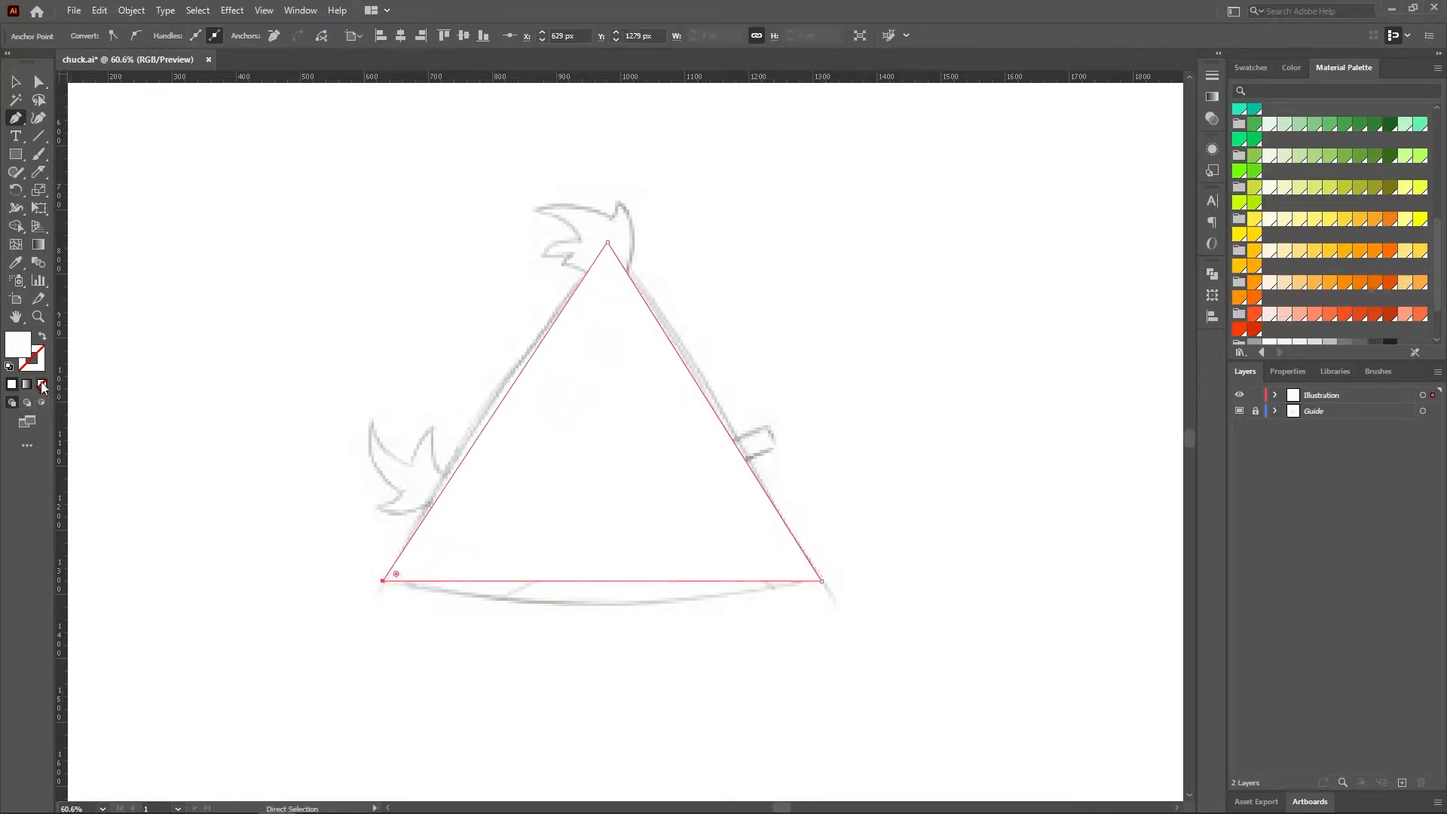
- Remove the body triangle's fill and give it a 10 pt black stroke
click(43, 385)
click(18, 82)
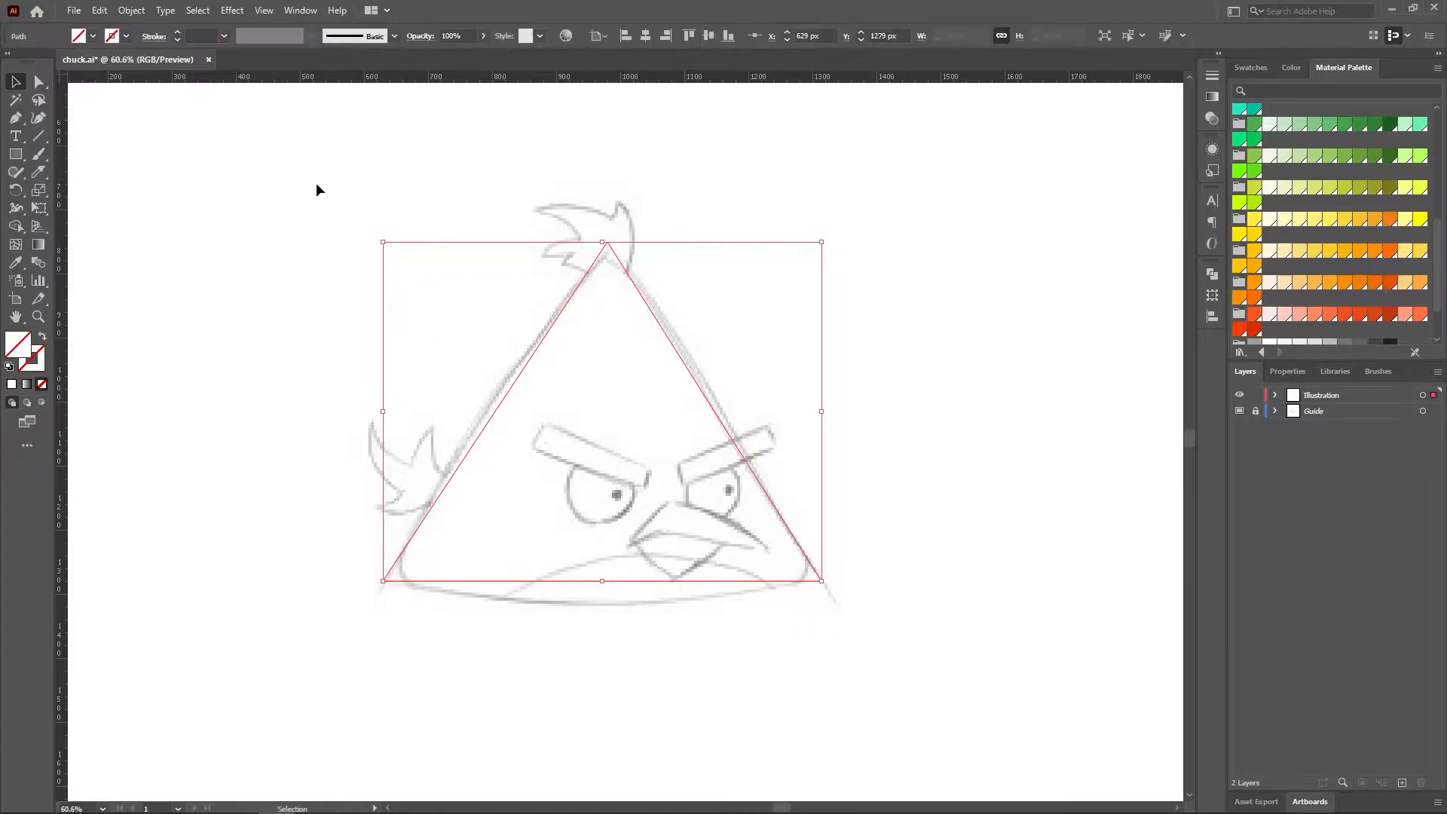
click(178, 32)
click(178, 33)
click(183, 34)
click(182, 34)
click(182, 34)
click(183, 34)
click(182, 34)
click(182, 34)
click(182, 34)
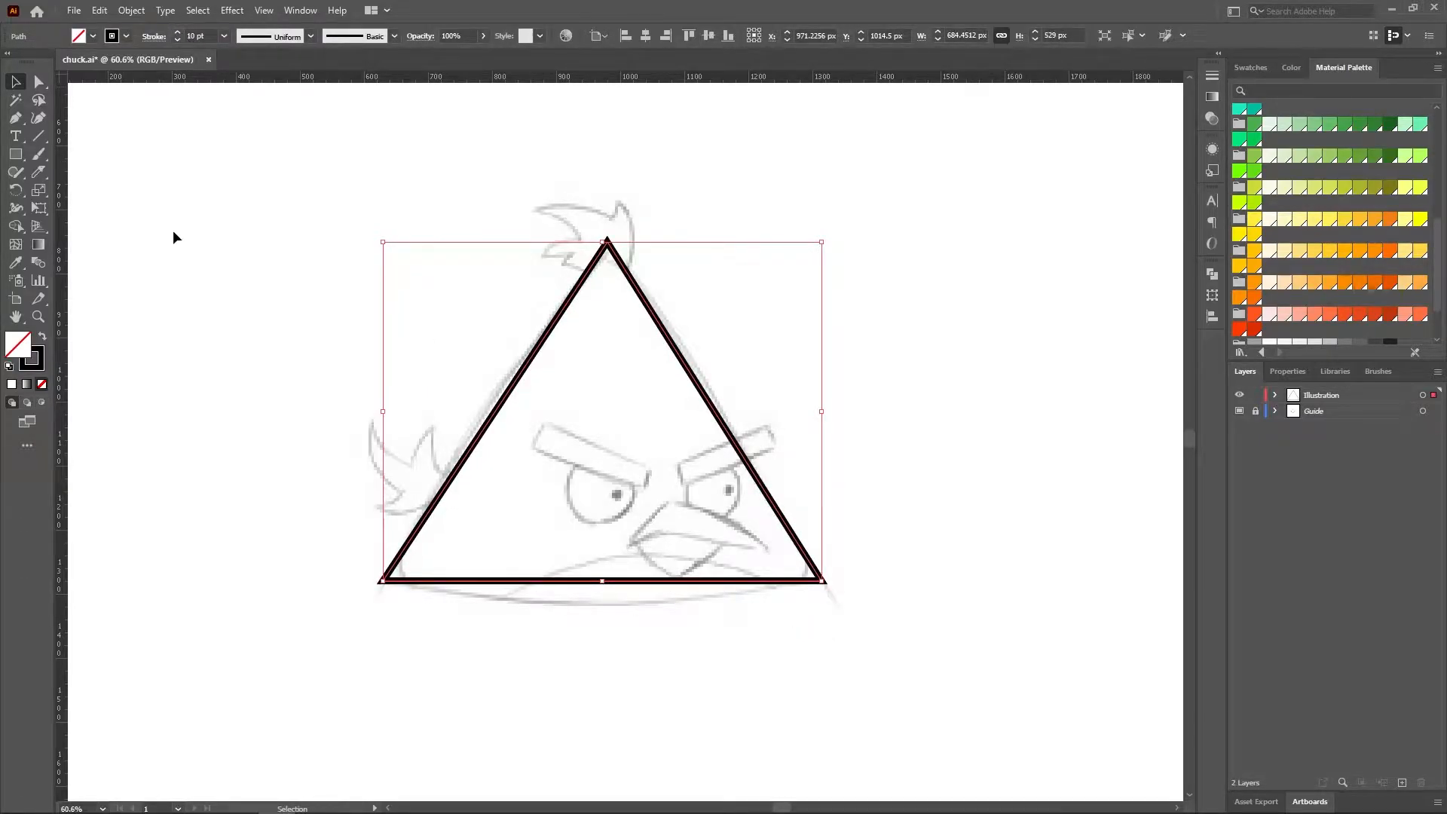
- Bow the triangle's two slanted sides and its base outward to match the sketch, using the Curvature tool
click(38, 120)
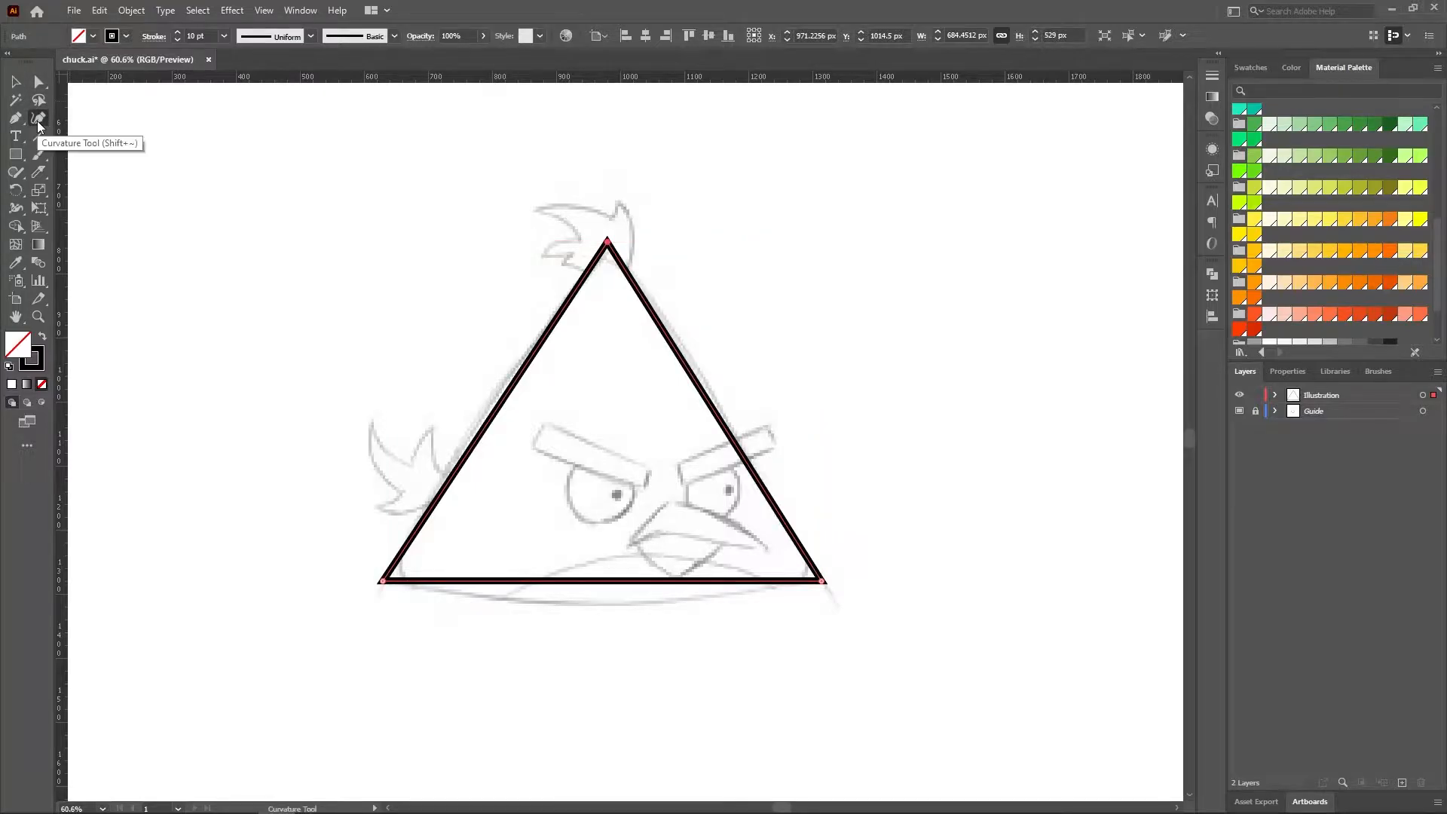
click(485, 406)
click(723, 408)
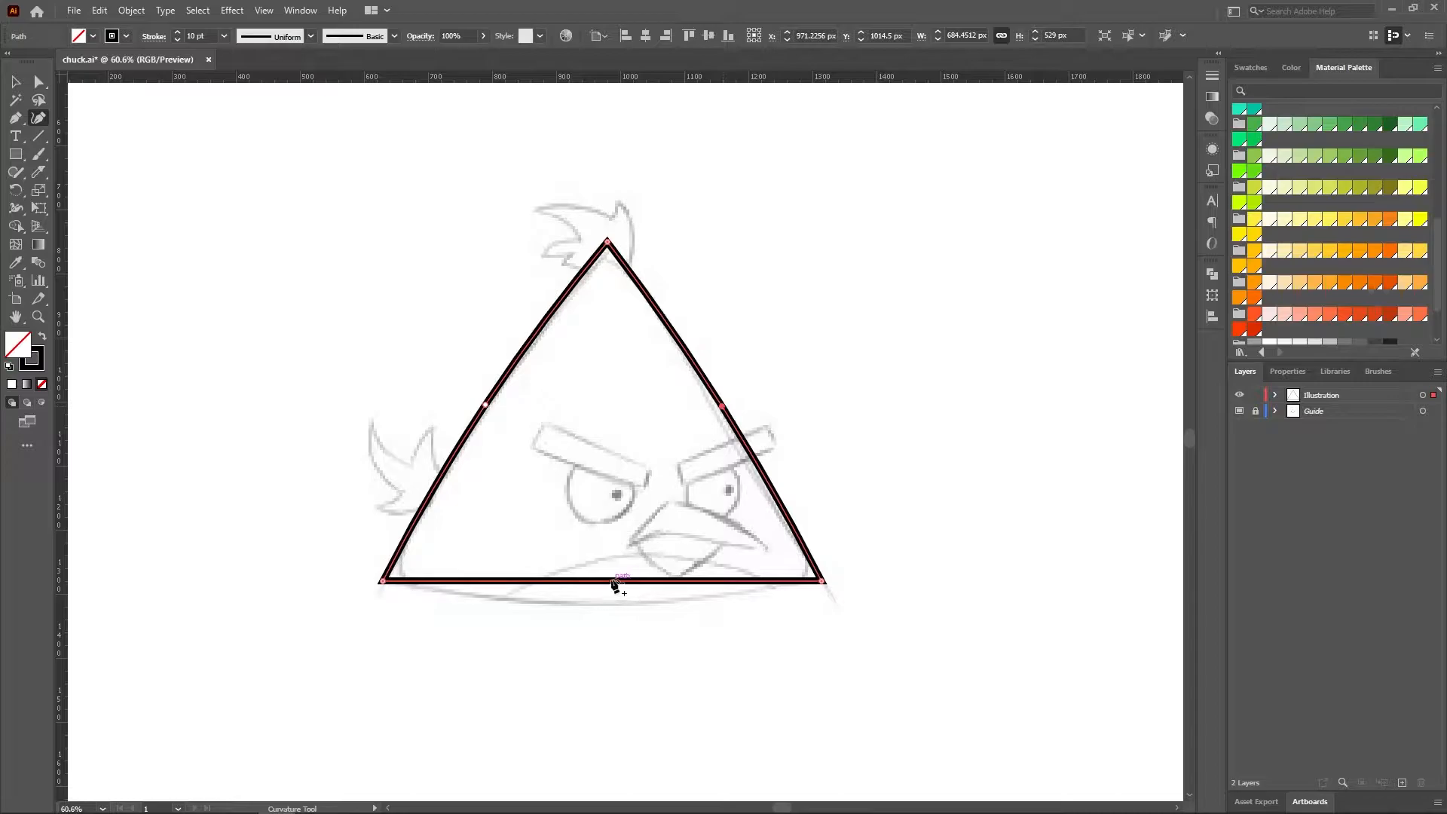
drag(604, 591, 614, 608)
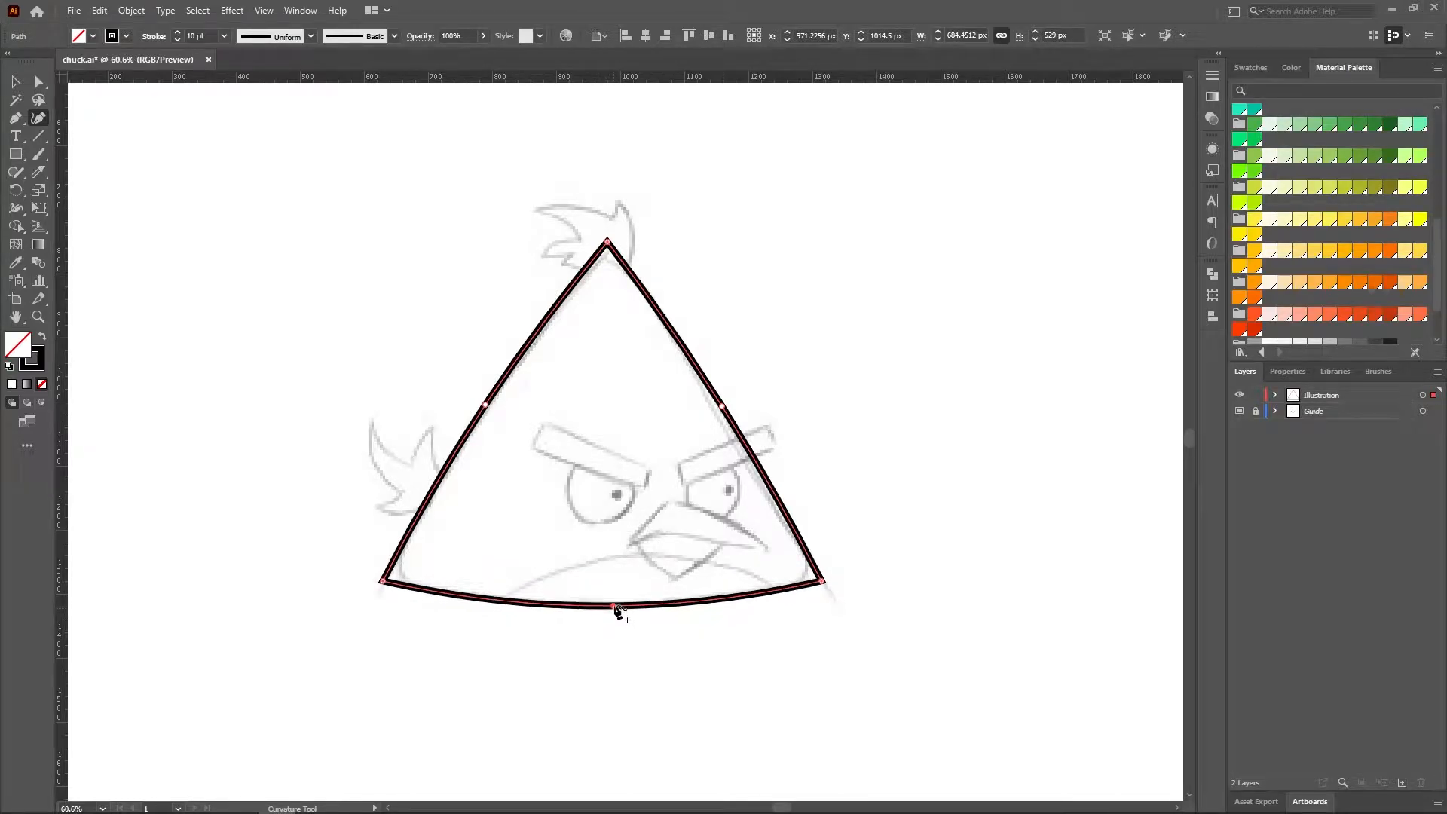
- Round all three corners of the body outline to follow the sketch, and toggle the Guide layer's visibility off and on
key(a)
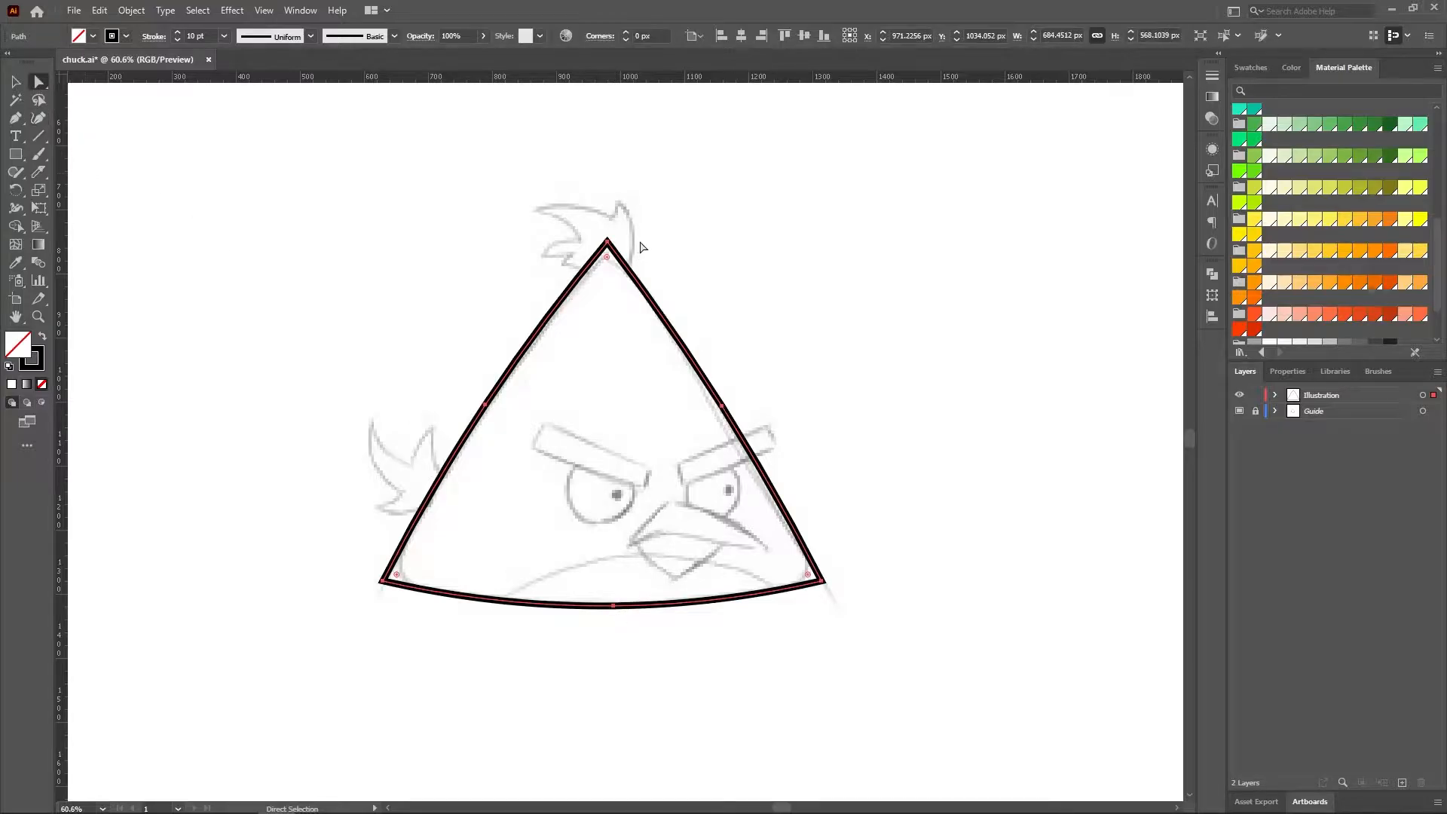
drag(609, 263, 610, 294)
key(v)
click(444, 247)
click(1242, 414)
click(1242, 414)
- Set the body outline's stroke weight to 15 pt and deselect it
drag(354, 192, 876, 652)
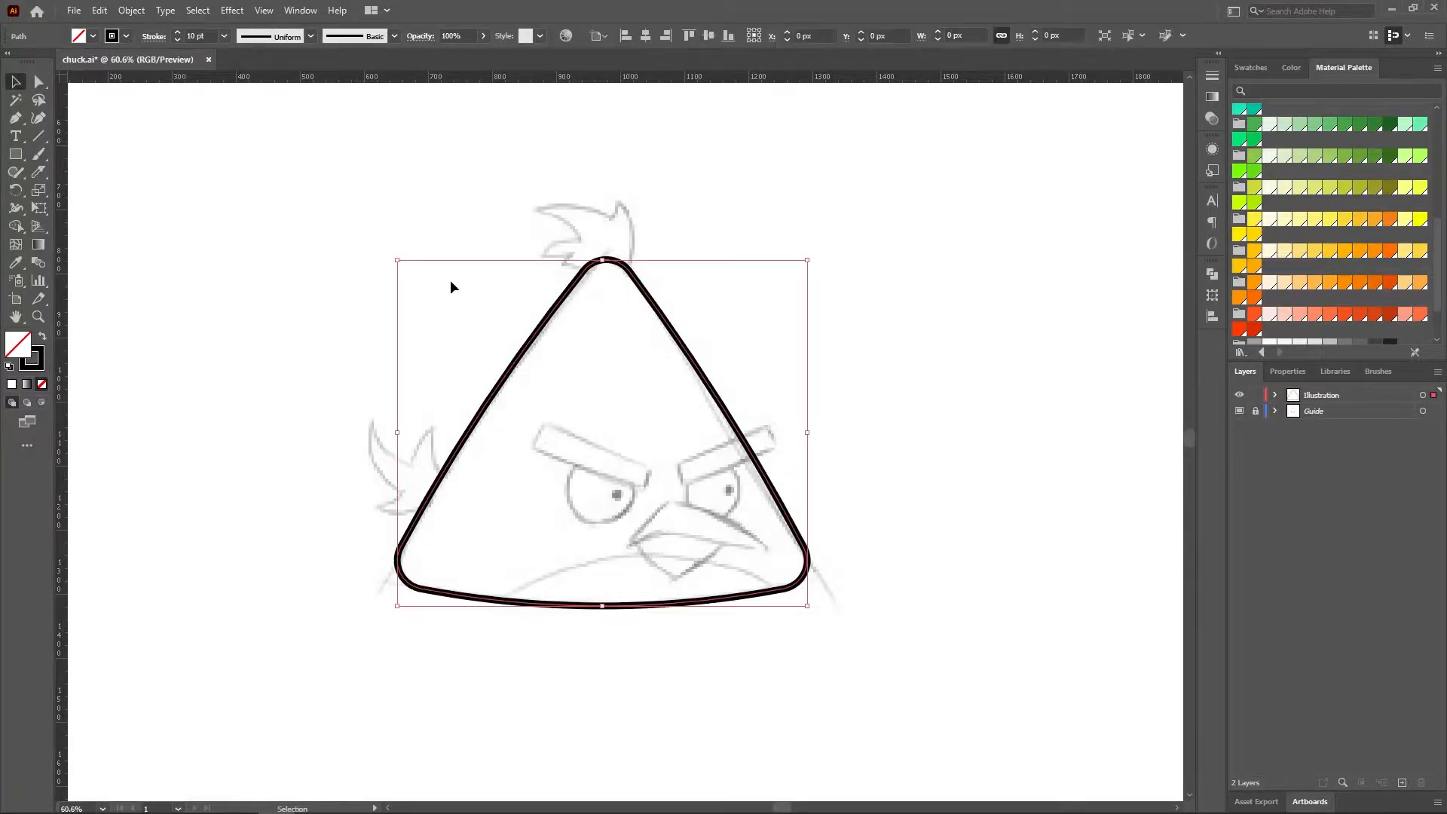
double_click(190, 36)
text(15)
key(Return)
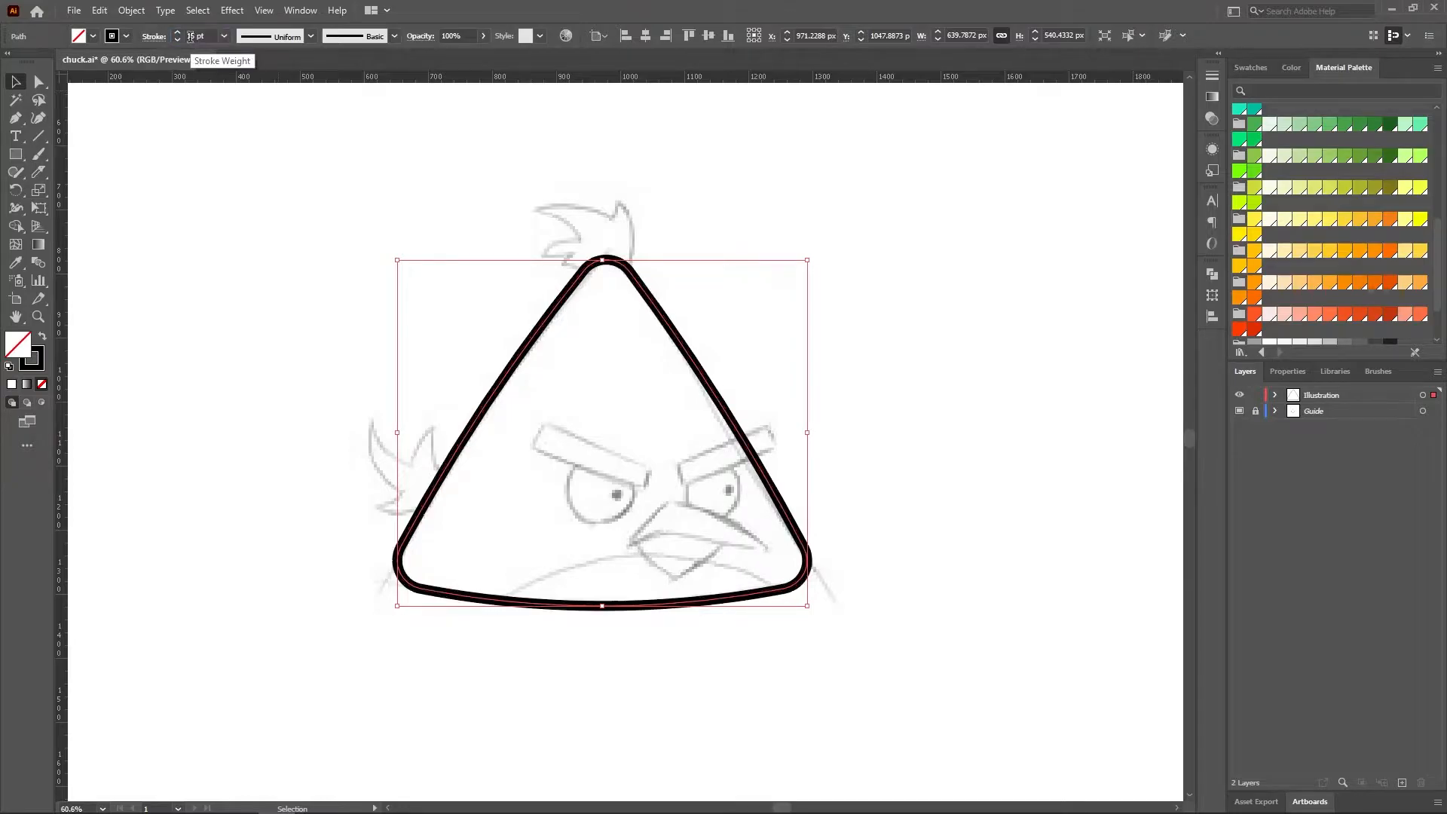
click(261, 339)
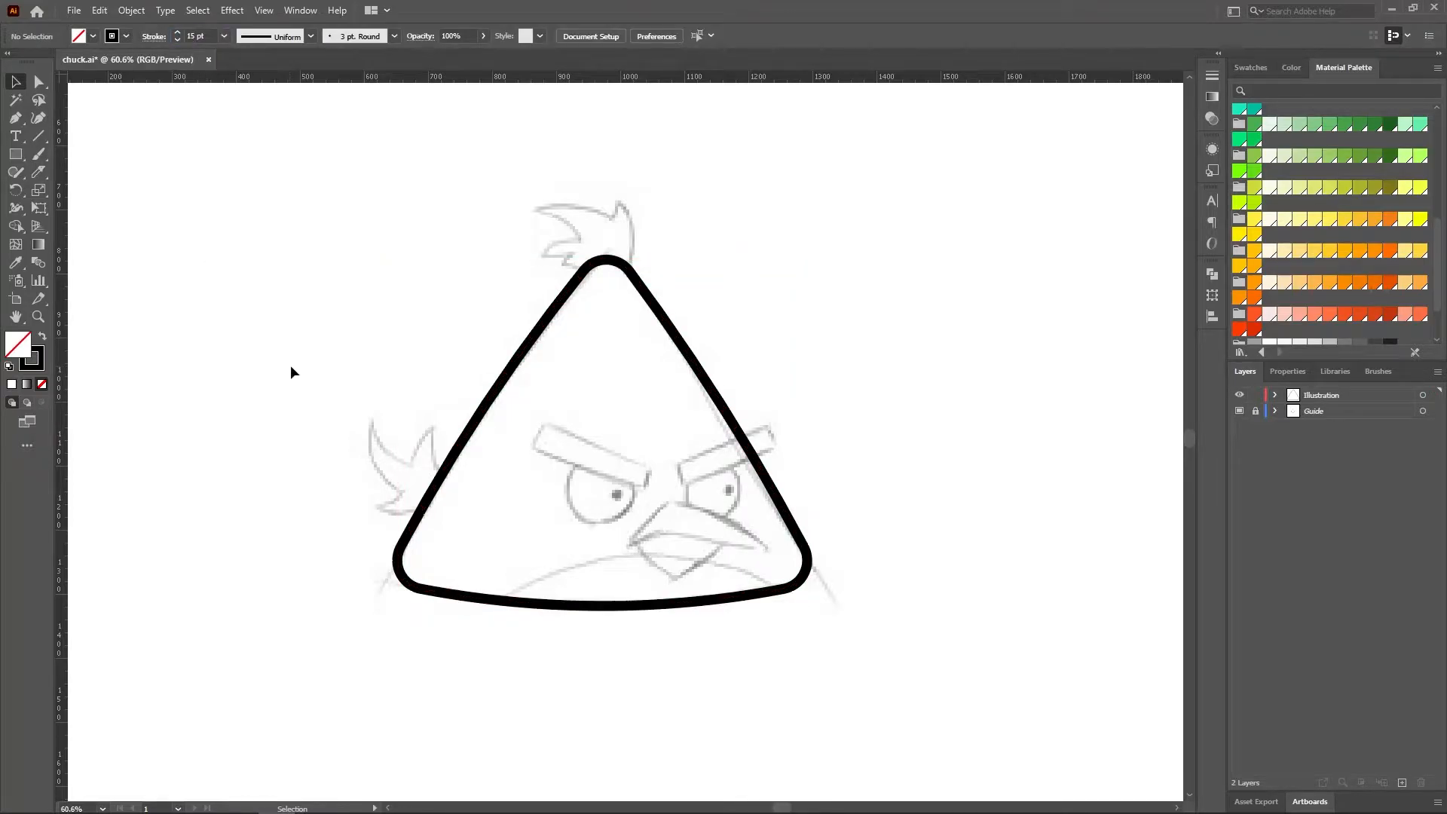
- Trace the lowest, shortest spike of the head tuft with the Pen tool, starting on the body outline's upper edge
drag(636, 273, 784, 407)
scroll(608, 275, up, 3)
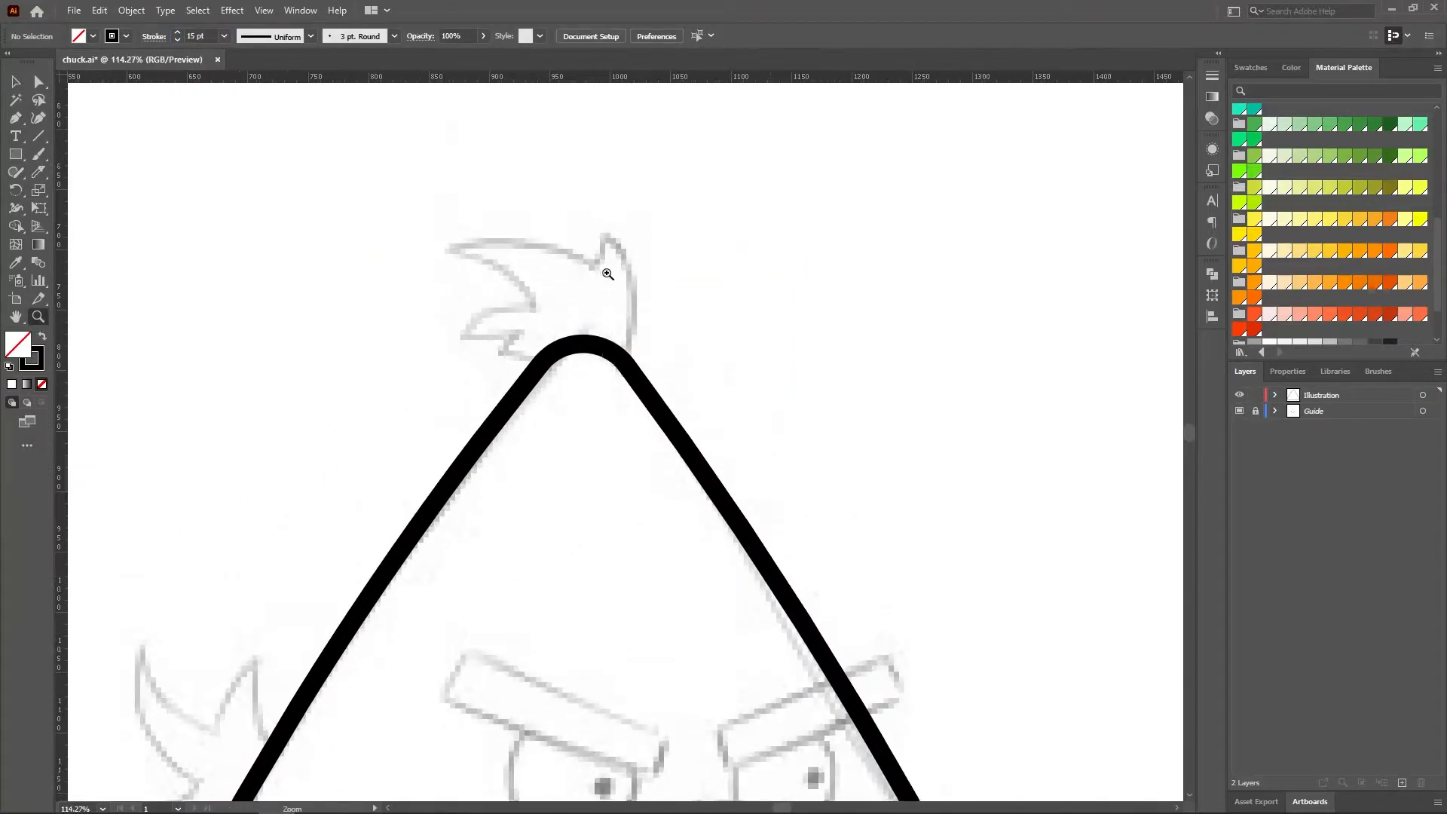
click(21, 117)
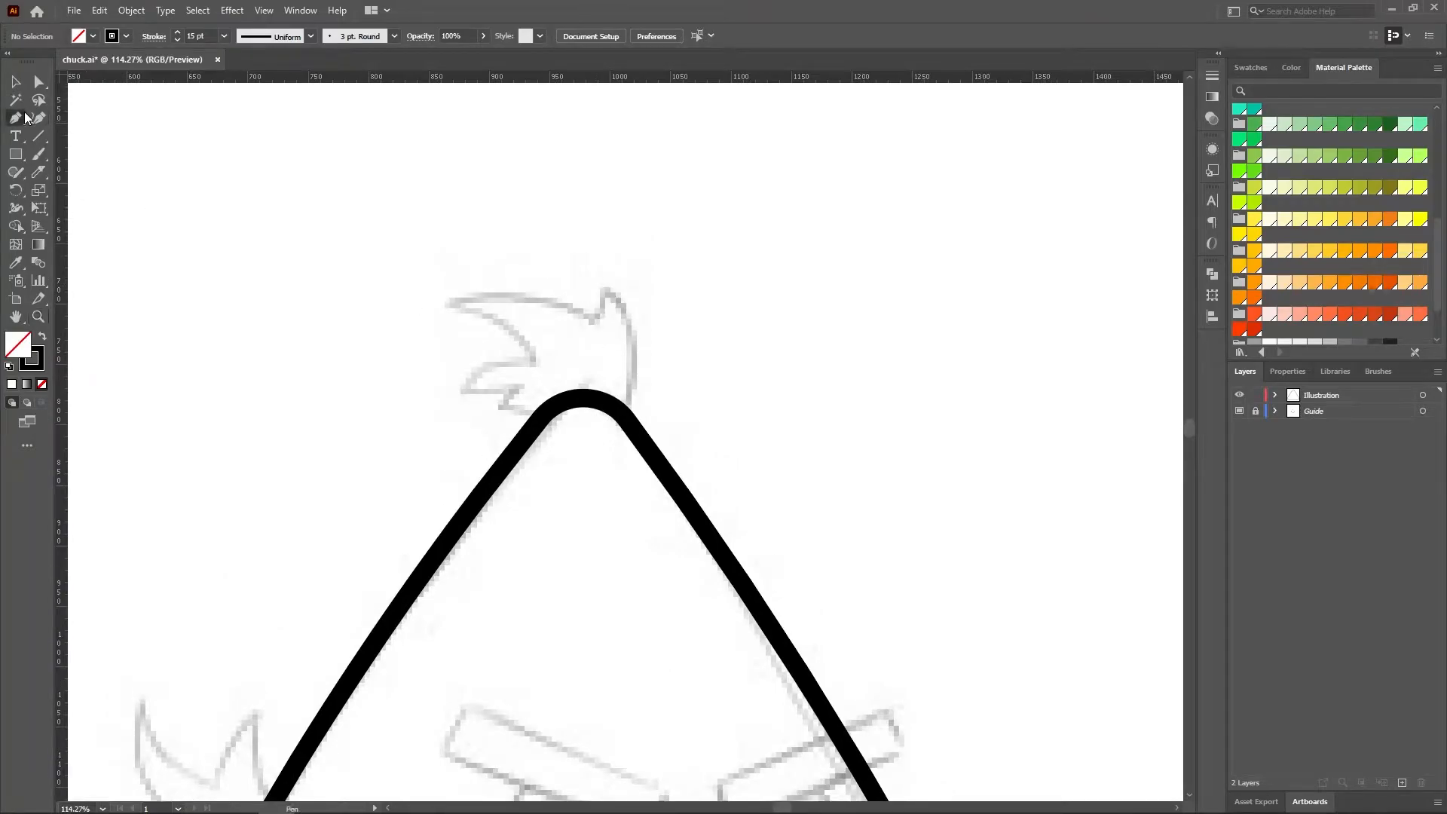
click(542, 417)
drag(495, 414, 471, 430)
click(495, 414)
drag(528, 390, 540, 396)
- Select the short tuft spike and set its stroke weight to 5 pt
key(v)
drag(359, 299, 519, 432)
double_click(189, 35)
text(5)
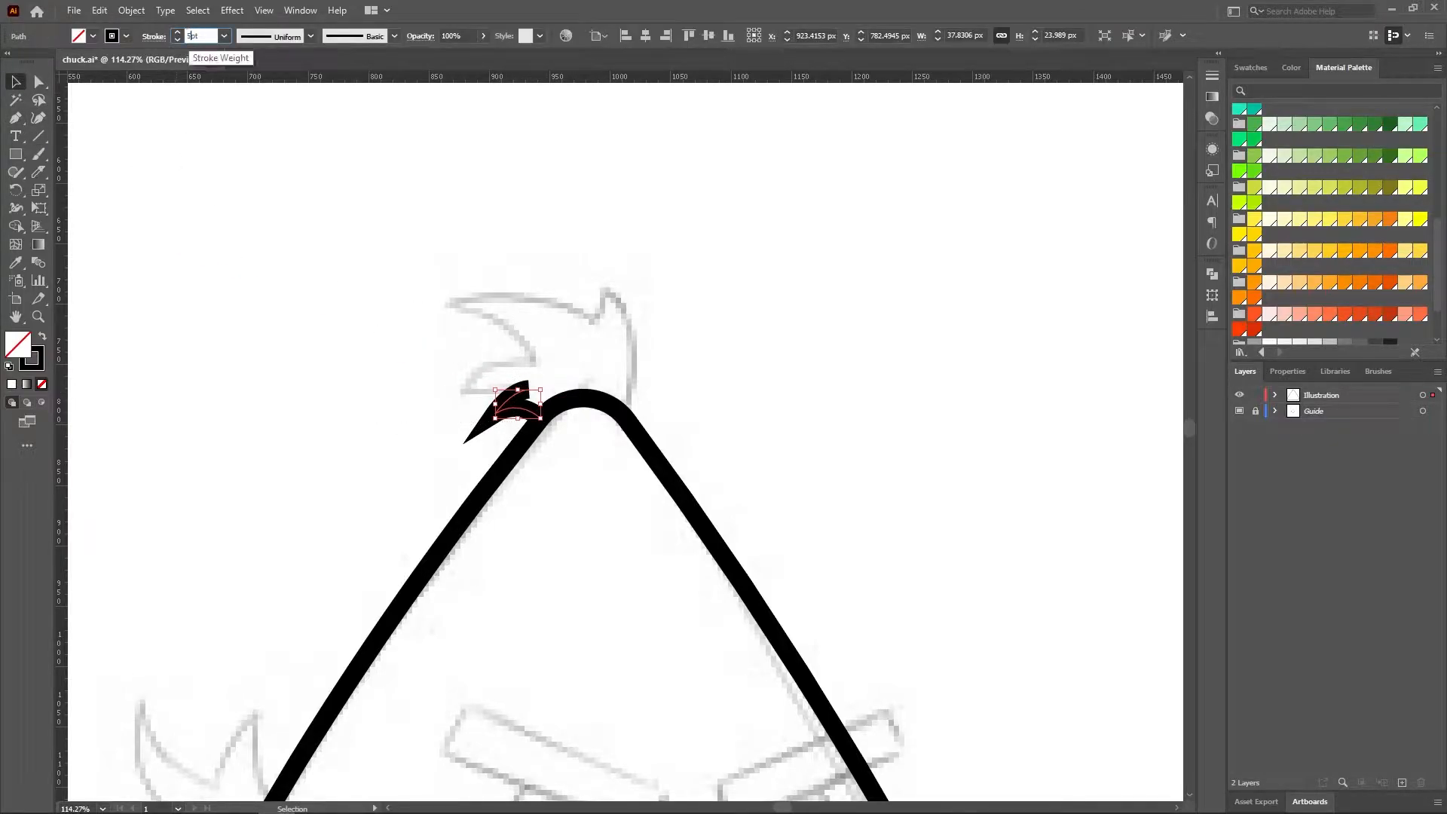
key(Return)
- Adjust the curve of the short tuft spike by moving its direction handle, and deselect the path
key(a)
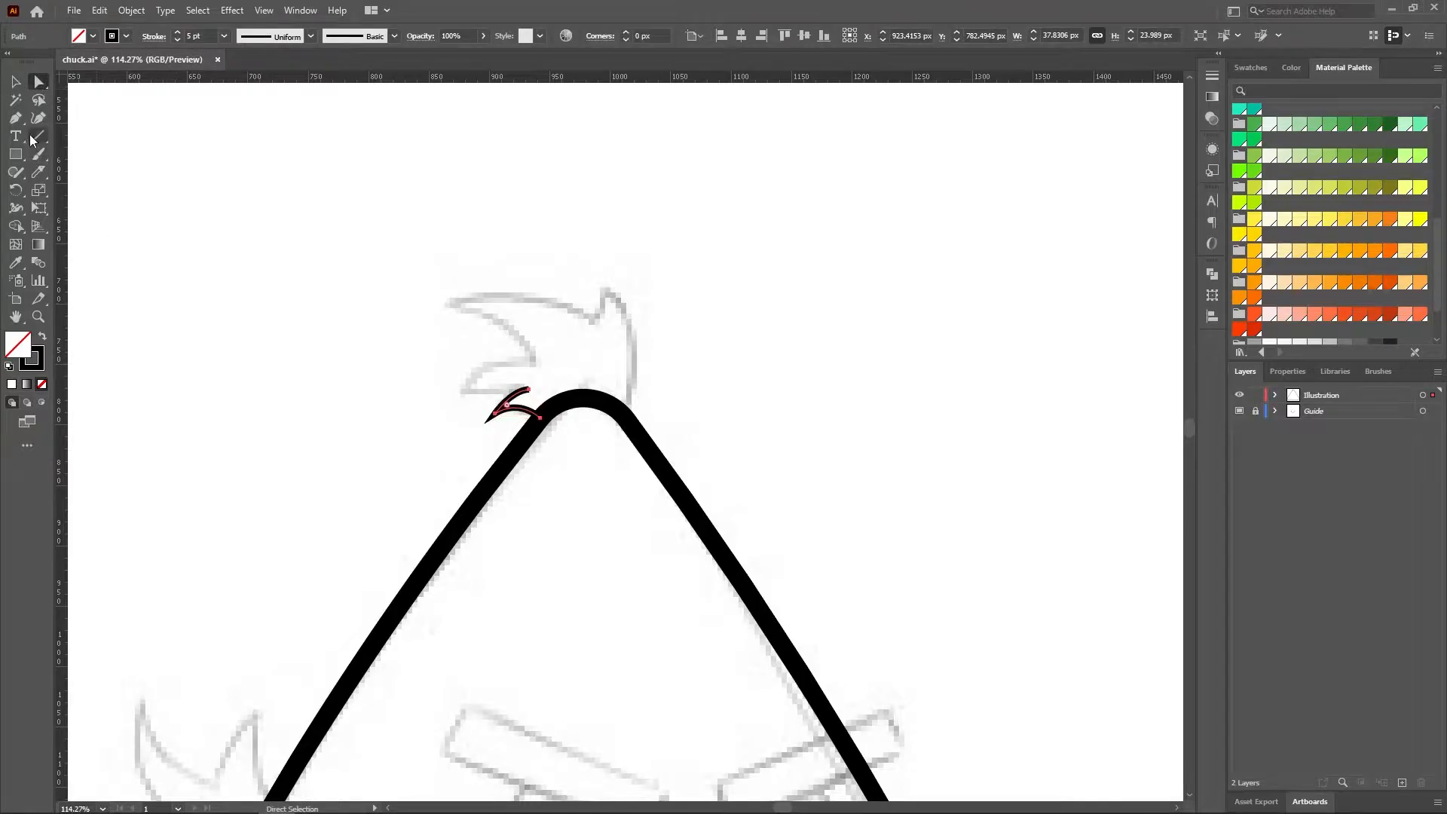
click(528, 390)
drag(512, 396, 524, 407)
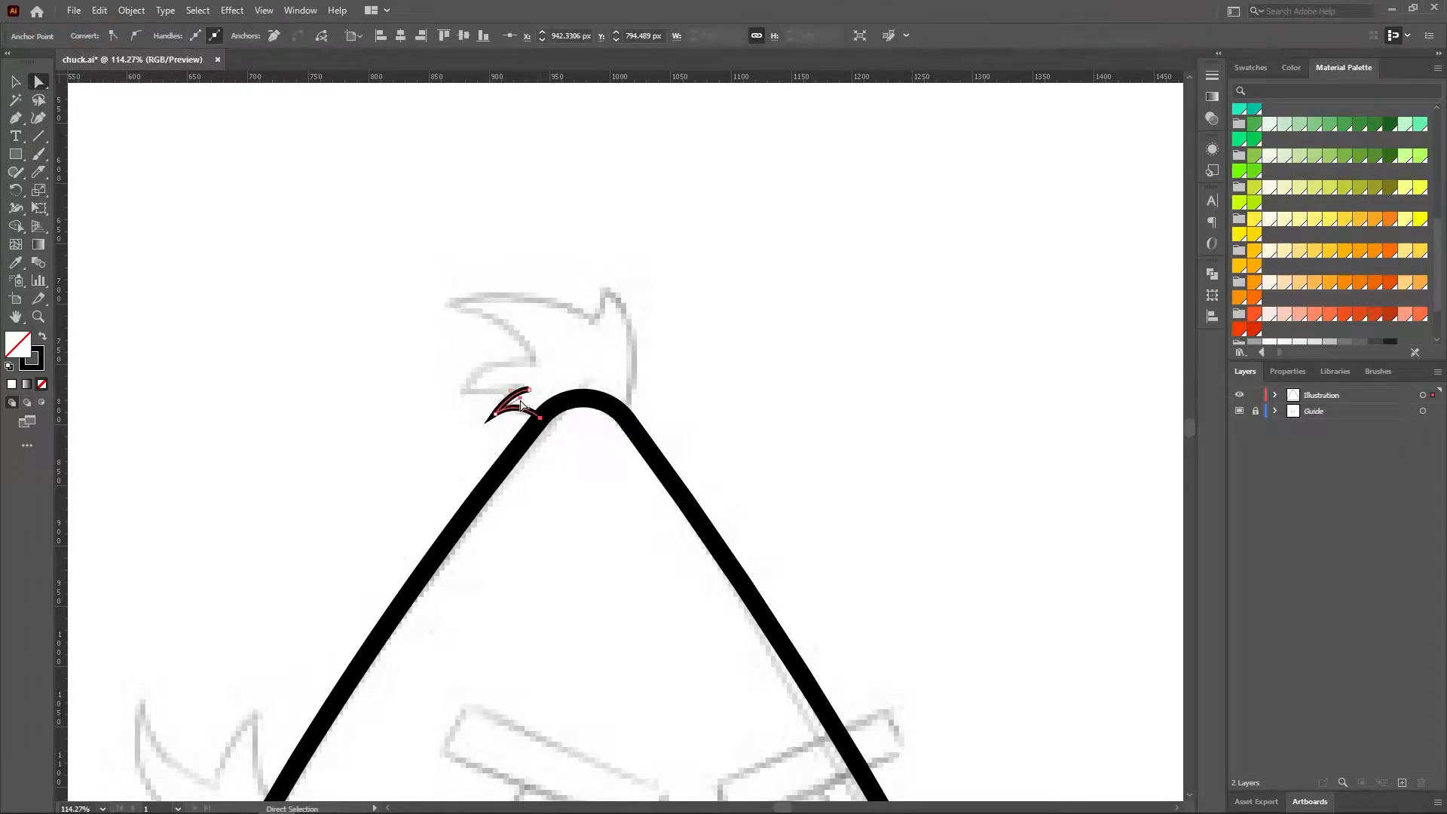
click(395, 396)
- Continue the tuft path from its open end through the middle spike and the long upper spike to the notch
key(p)
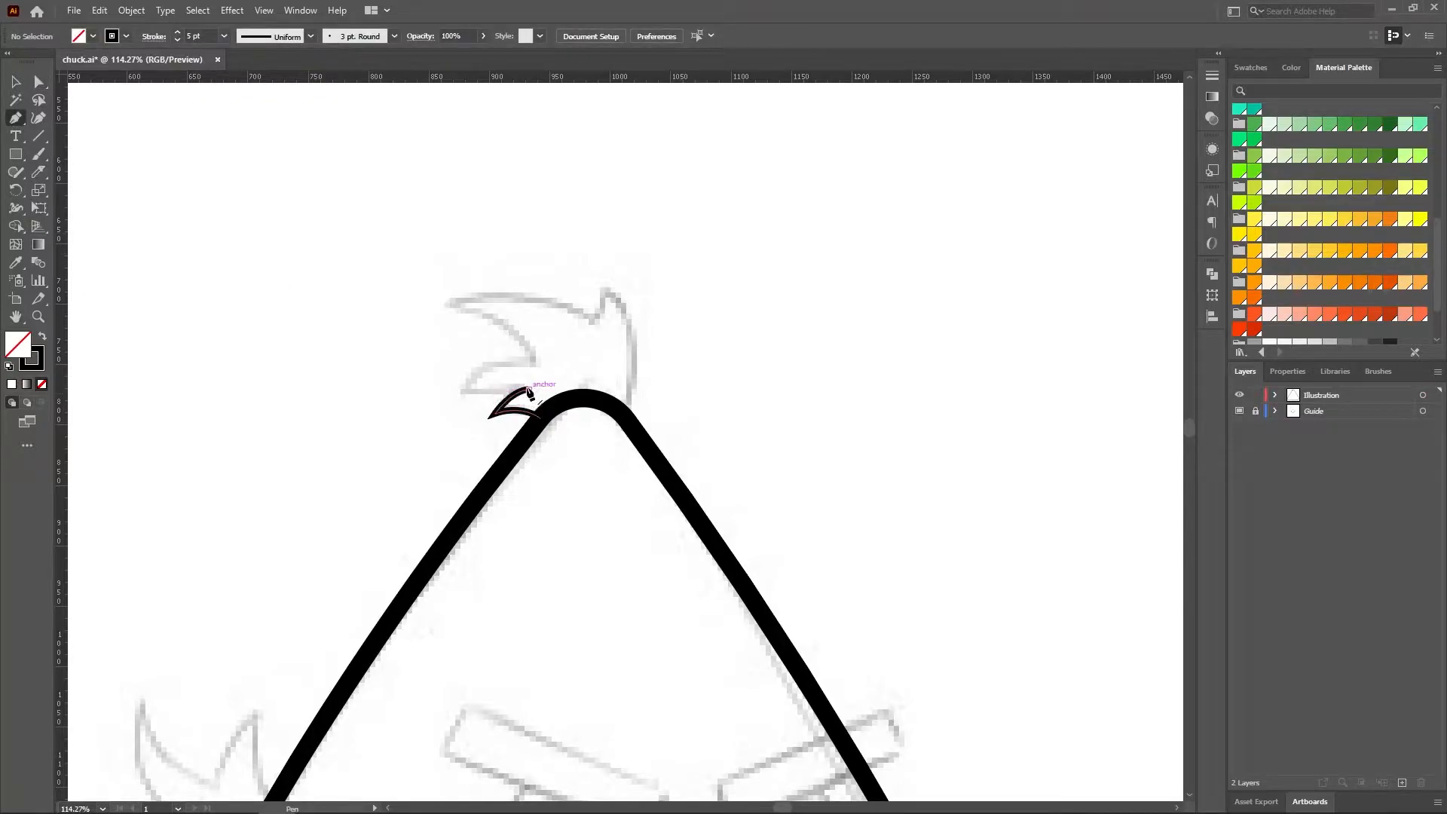
click(528, 390)
click(455, 393)
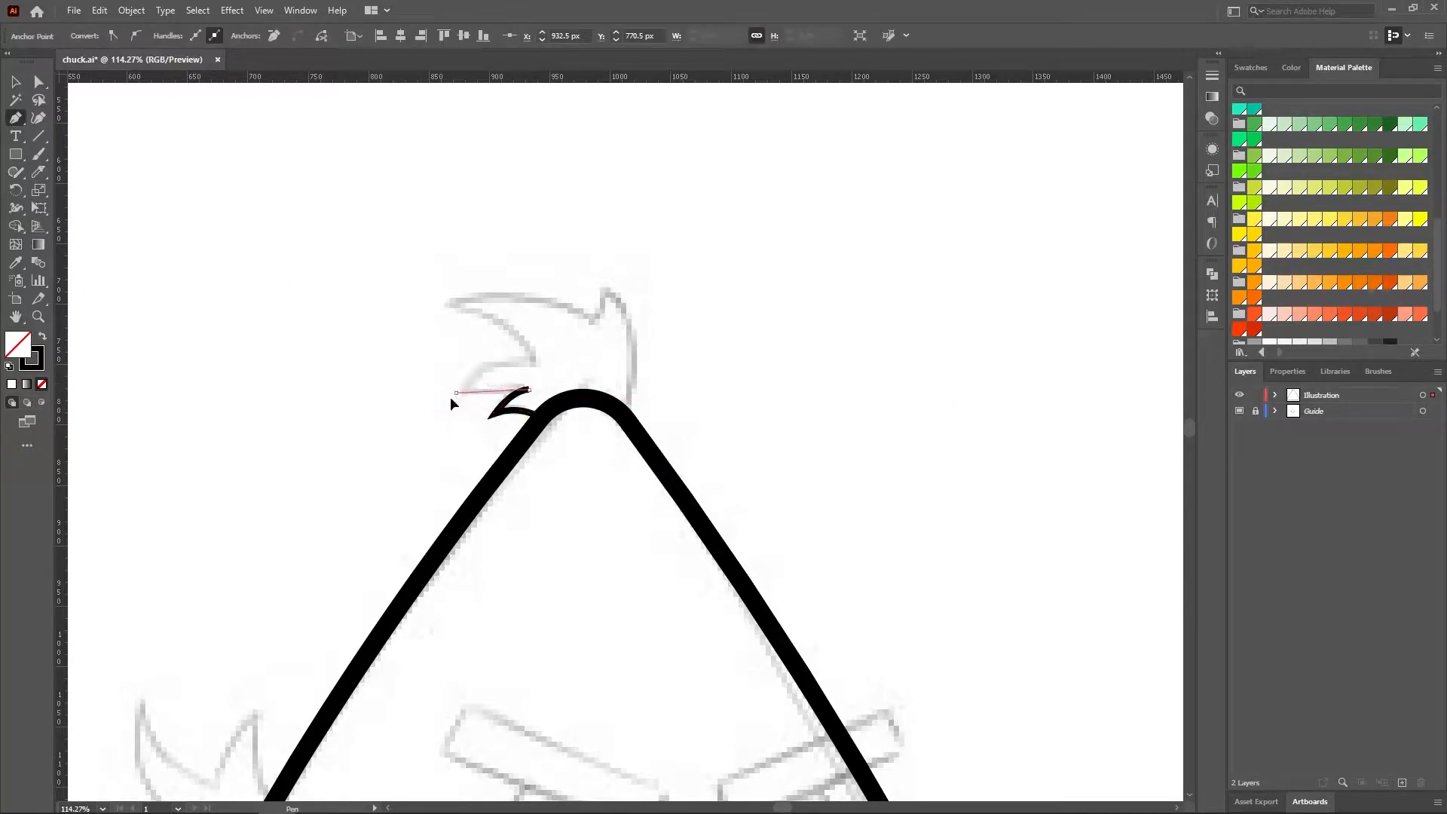
drag(541, 418, 594, 379)
drag(447, 305, 648, 377)
click(594, 326)
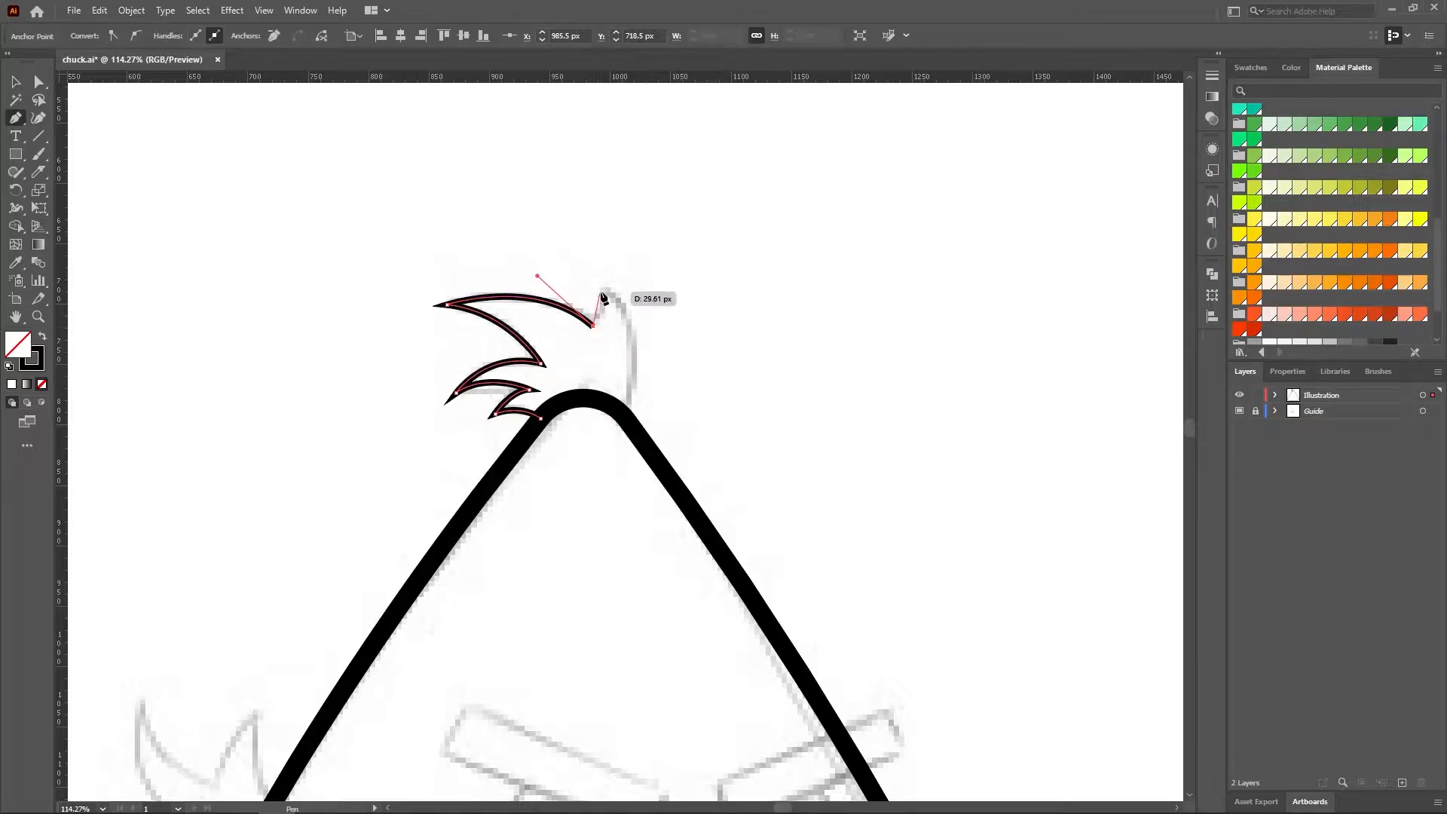
- Trace the tuft's last spike and outer edge down to the body, and close the path along the body's rounded peak
drag(604, 293, 581, 267)
click(597, 286)
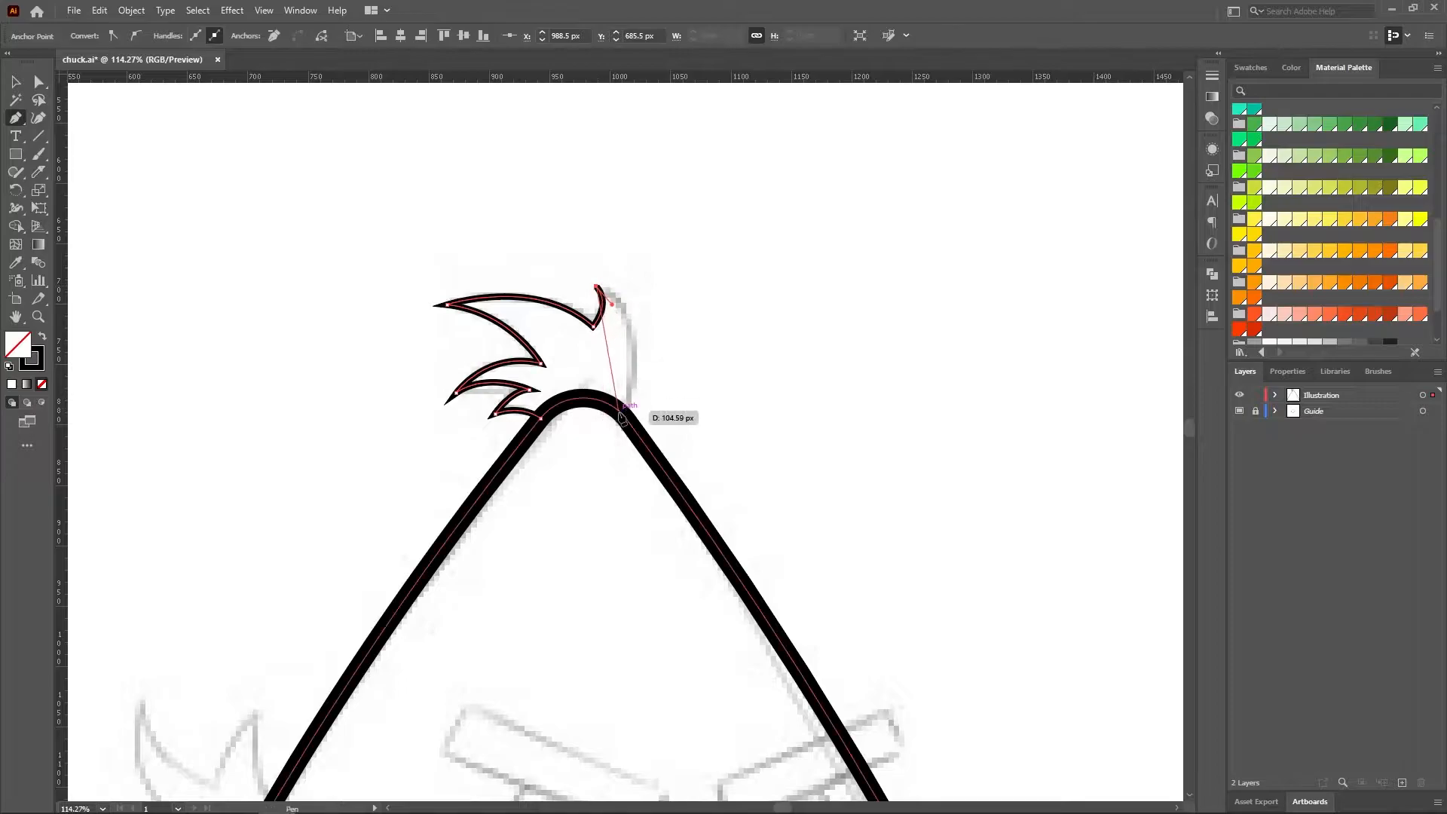
drag(620, 411, 582, 484)
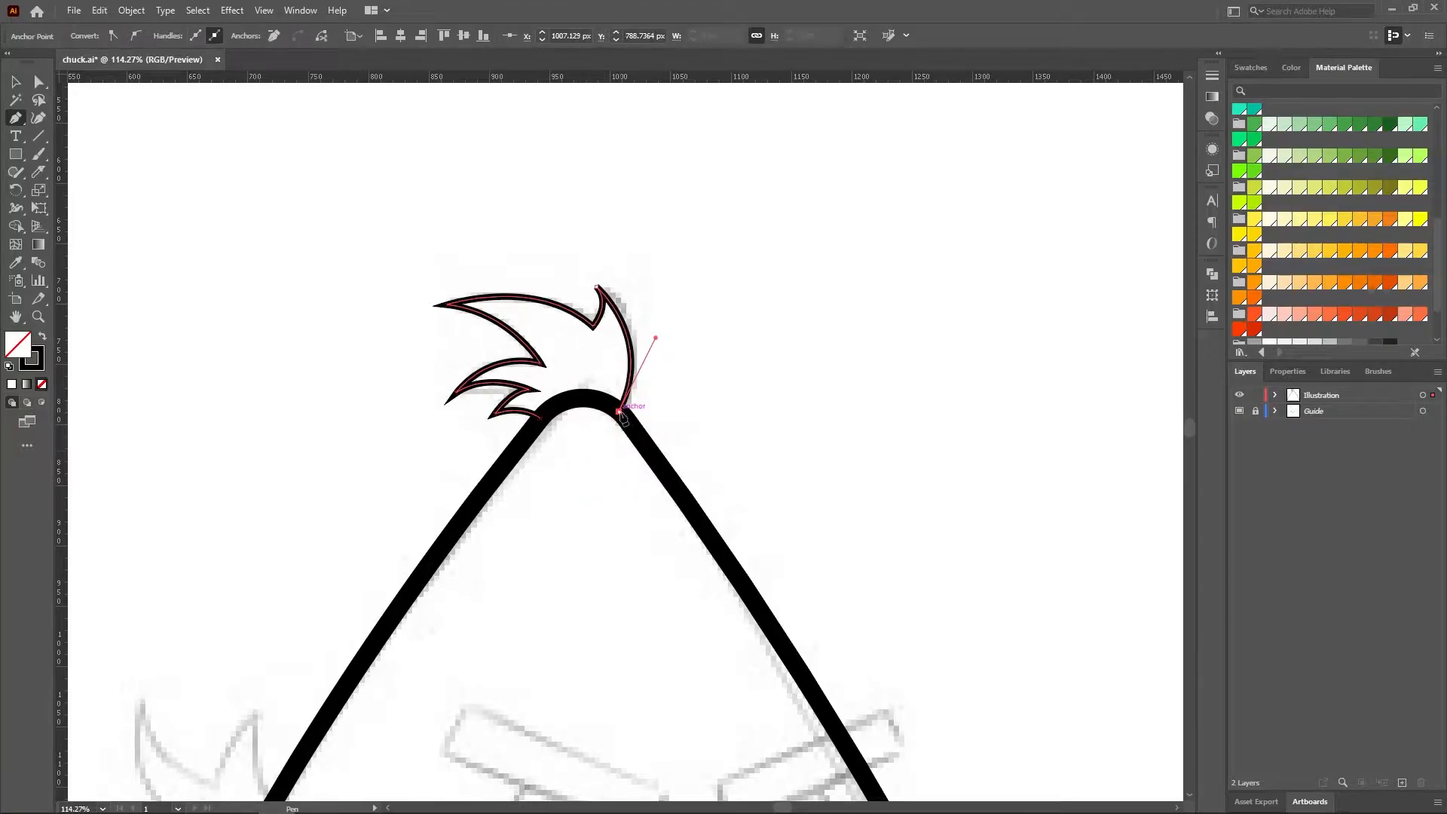
click(540, 419)
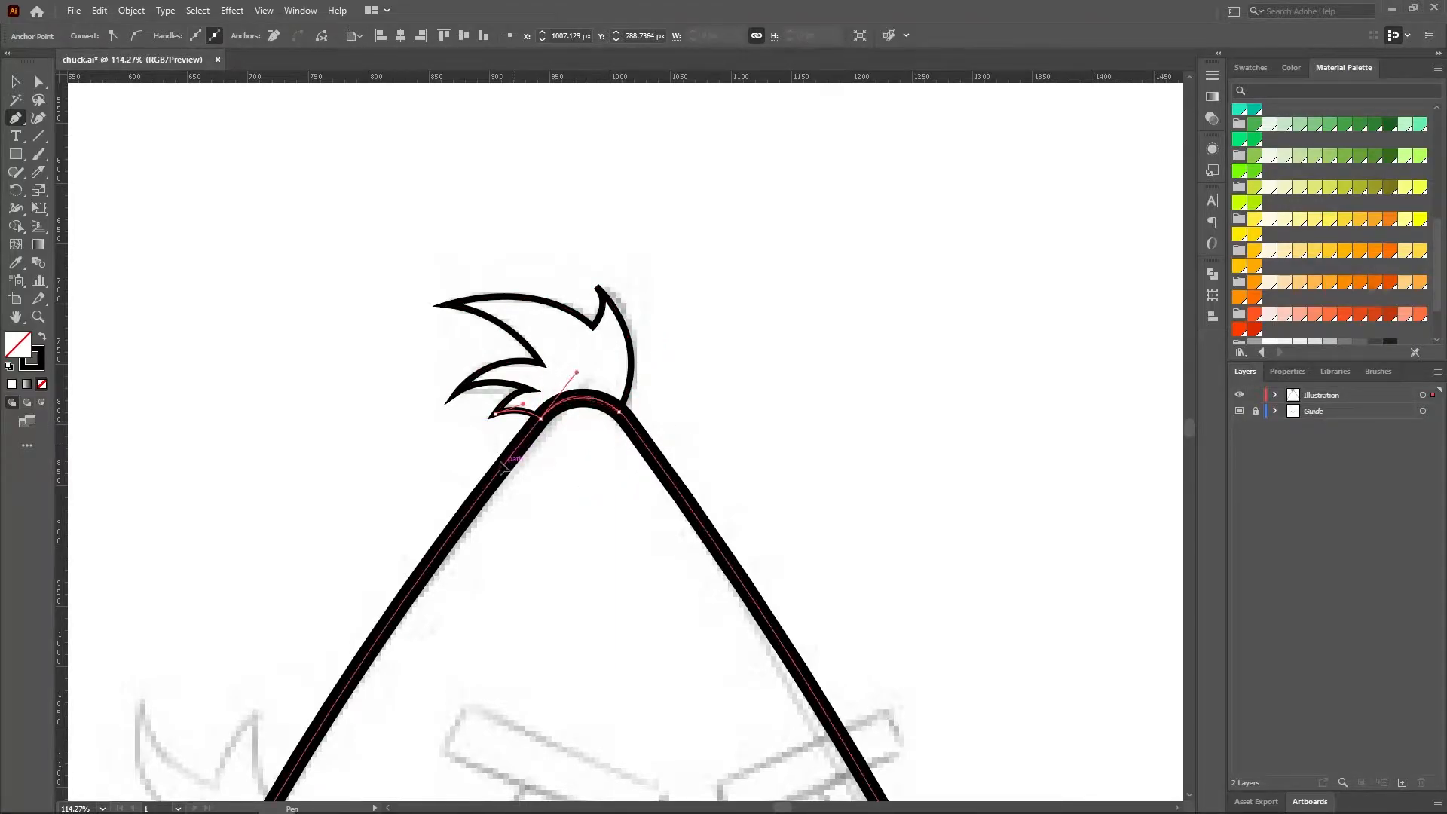
- Swap the tuft's fill and stroke so it has a solid black fill and no stroke
click(15, 82)
click(232, 275)
click(532, 307)
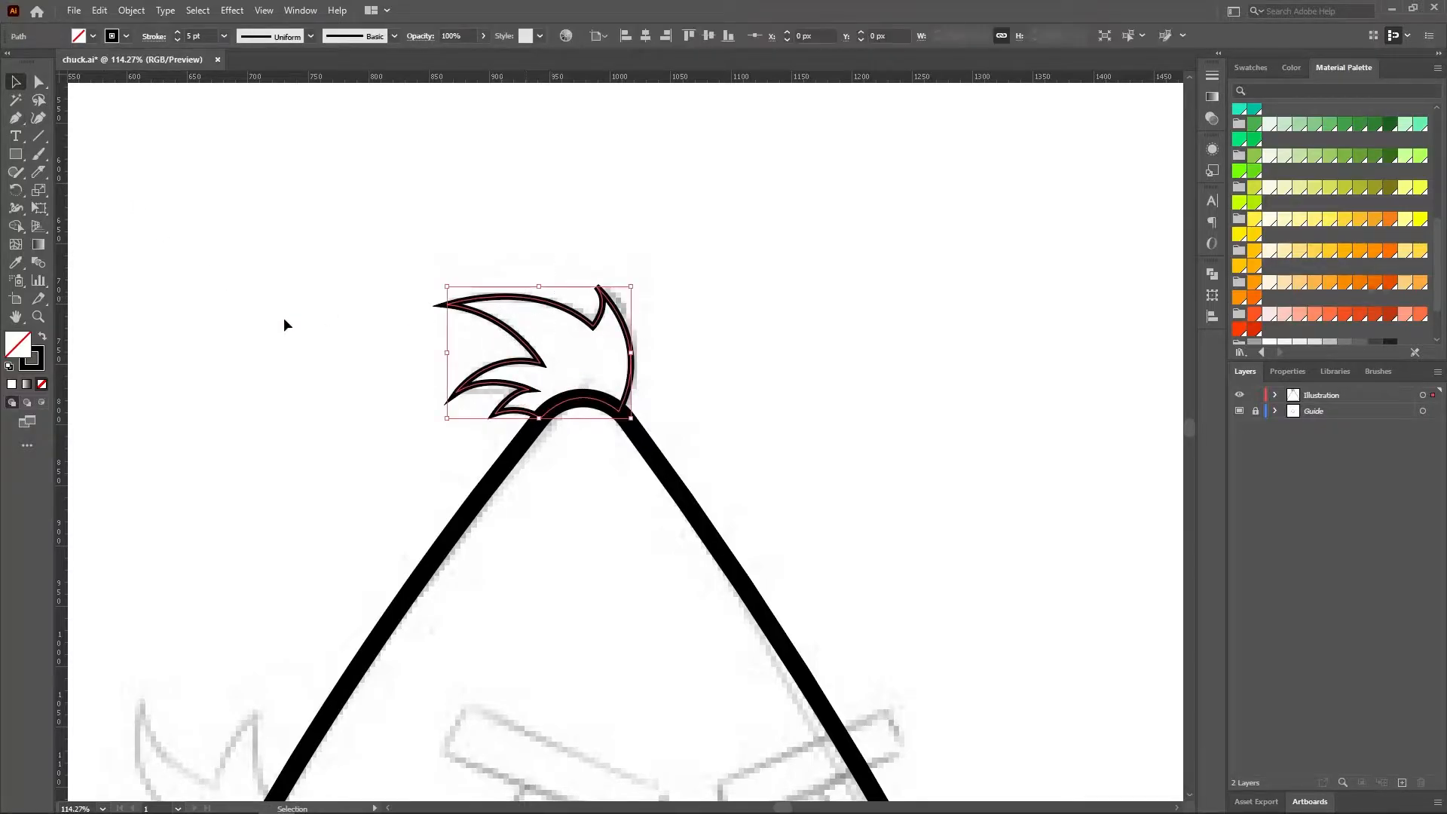
click(42, 337)
click(271, 294)
- Select the tuft's notch anchor and refine the curves around it with the Direct Selection tool
click(39, 82)
click(593, 326)
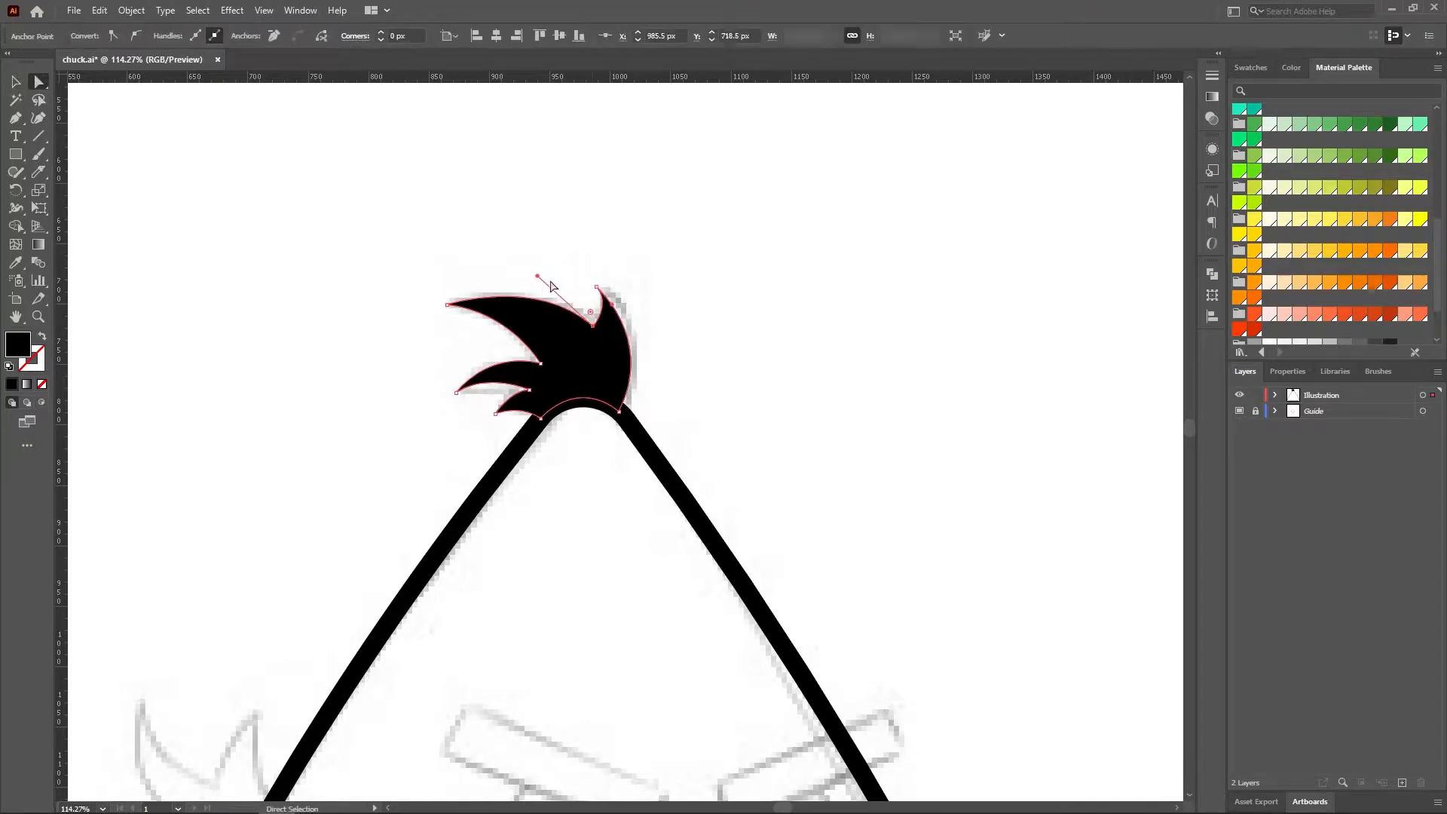
click(615, 310)
click(640, 233)
- Trace the two upper tail feathers with the Pen tool as curved spikes, starting from the body outline's side
click(45, 318)
drag(664, 643, 609, 509)
scroll(742, 576, down, 8)
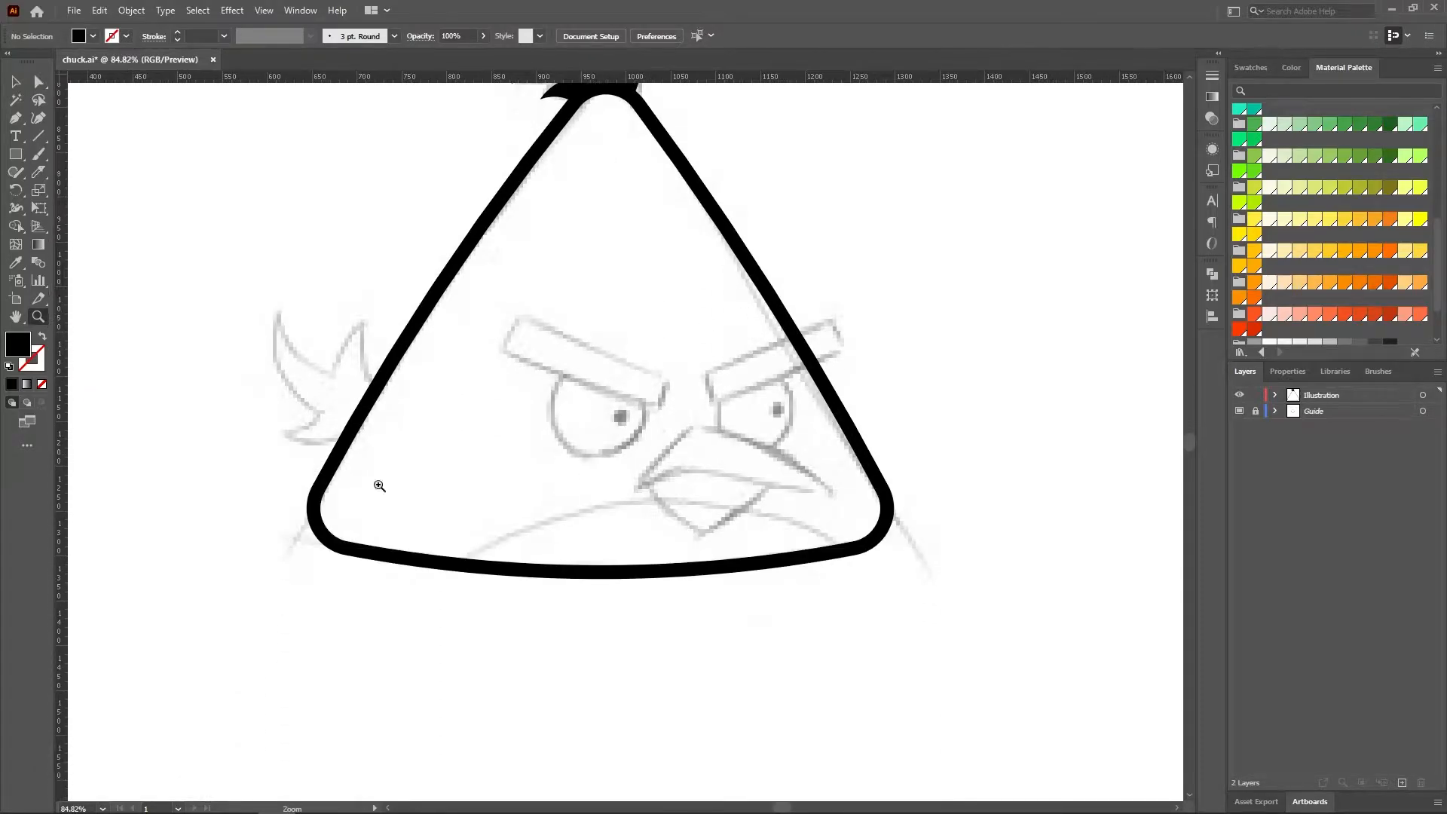
click(503, 512)
click(15, 119)
click(403, 378)
drag(385, 280, 407, 221)
click(386, 279)
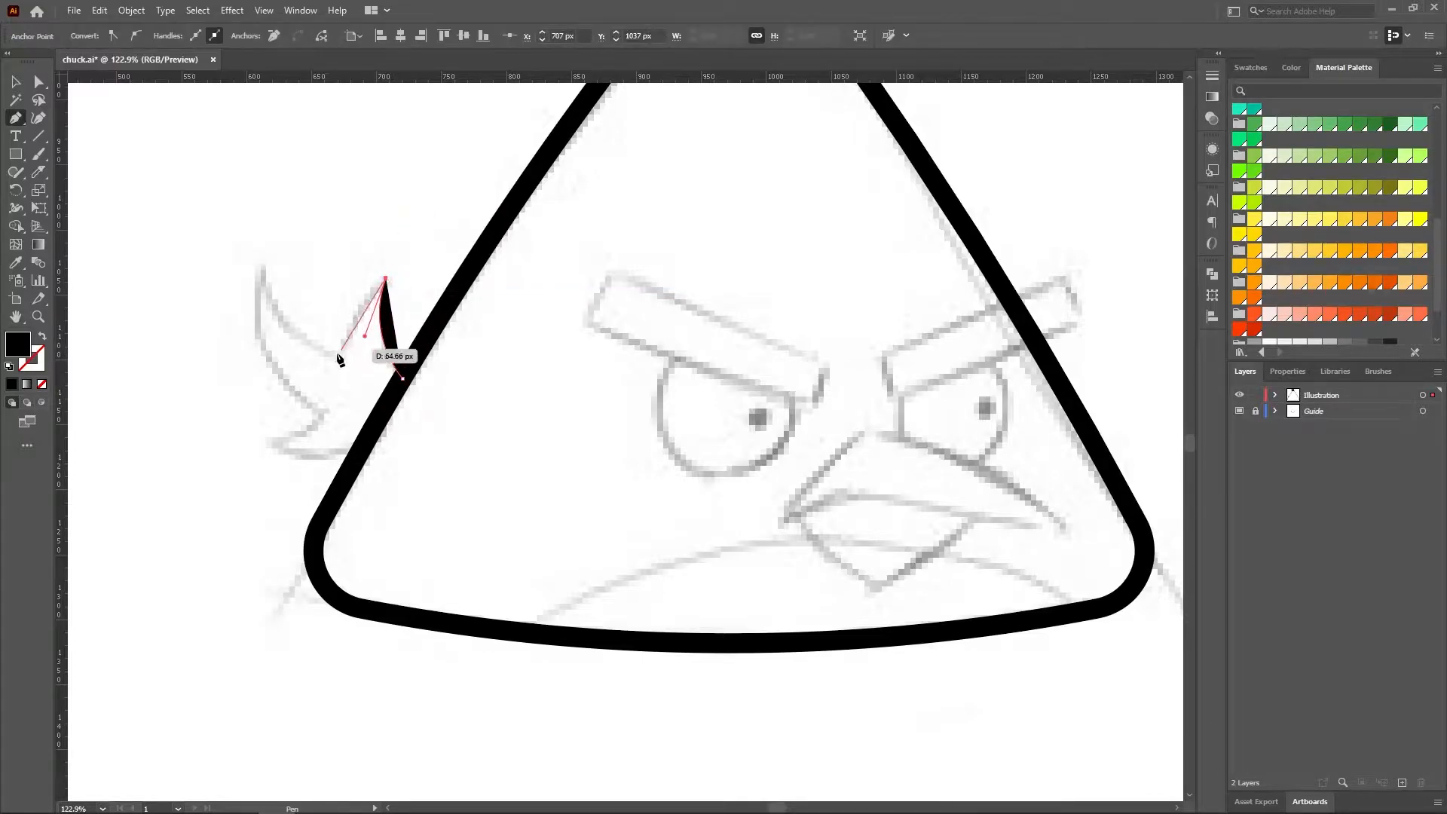
drag(345, 360, 341, 422)
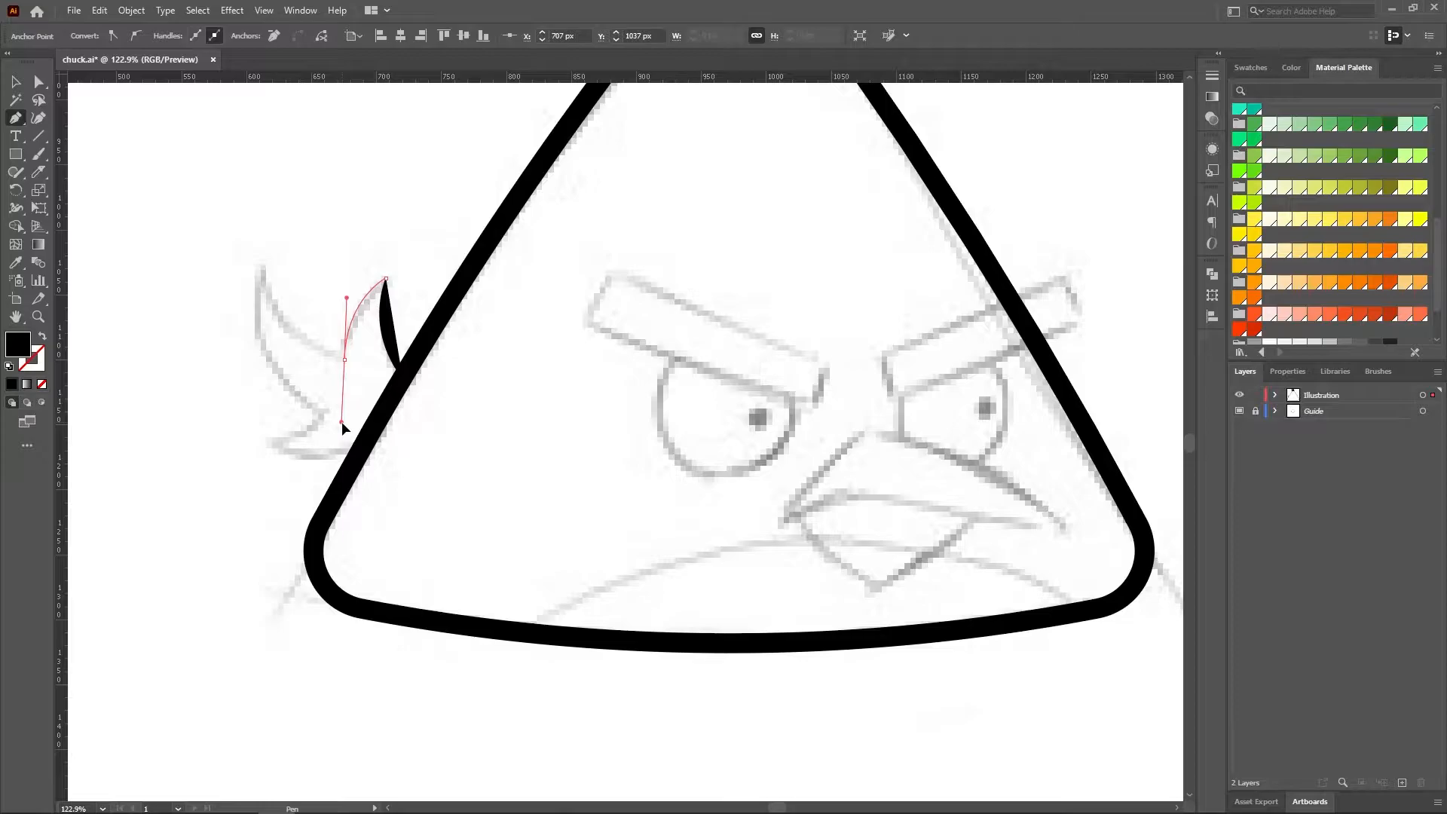
click(345, 360)
drag(261, 266, 249, 187)
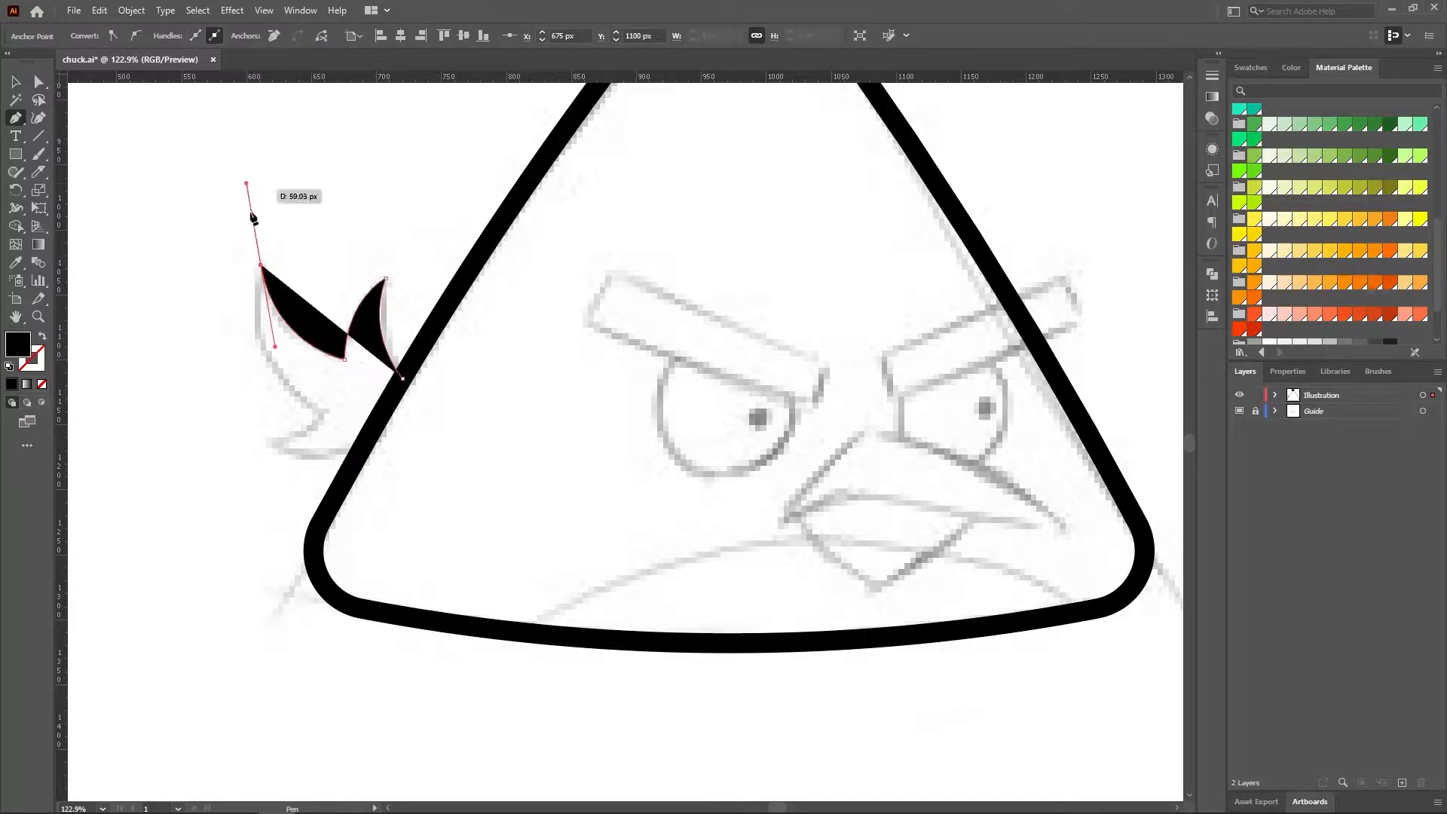
click(261, 266)
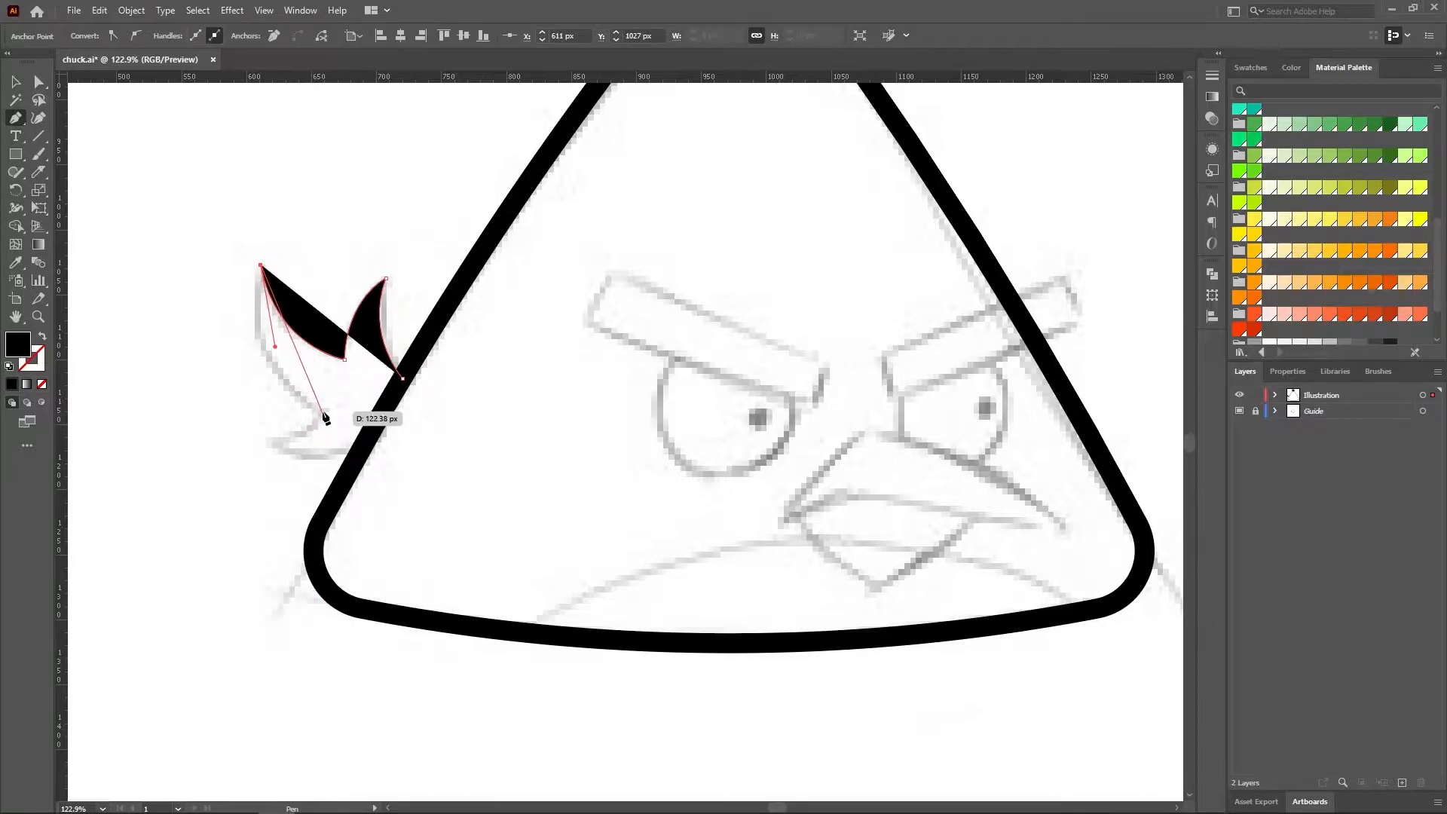
- Trace the tail's outer edge and lower feather back to the body, close the shape and deselect it
drag(326, 412, 418, 457)
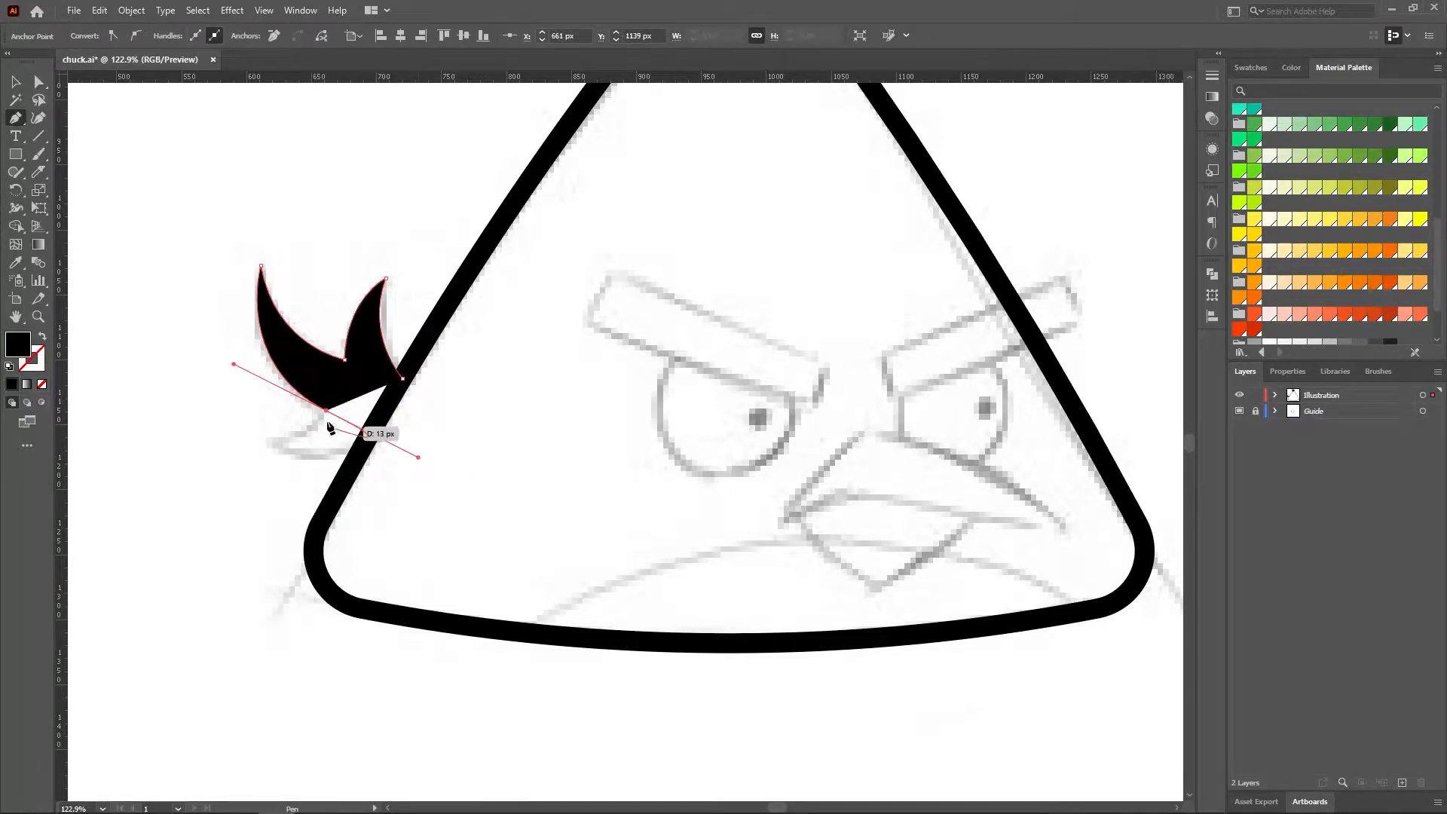
click(326, 411)
drag(268, 440, 227, 430)
drag(365, 445, 406, 417)
click(402, 378)
click(16, 82)
click(280, 194)
- Set the Pen tool to draw with a 10 pt black stroke and no fill for the face outlines
drag(731, 518, 409, 393)
click(16, 317)
drag(792, 454, 665, 514)
click(39, 317)
scroll(927, 591, down, 3)
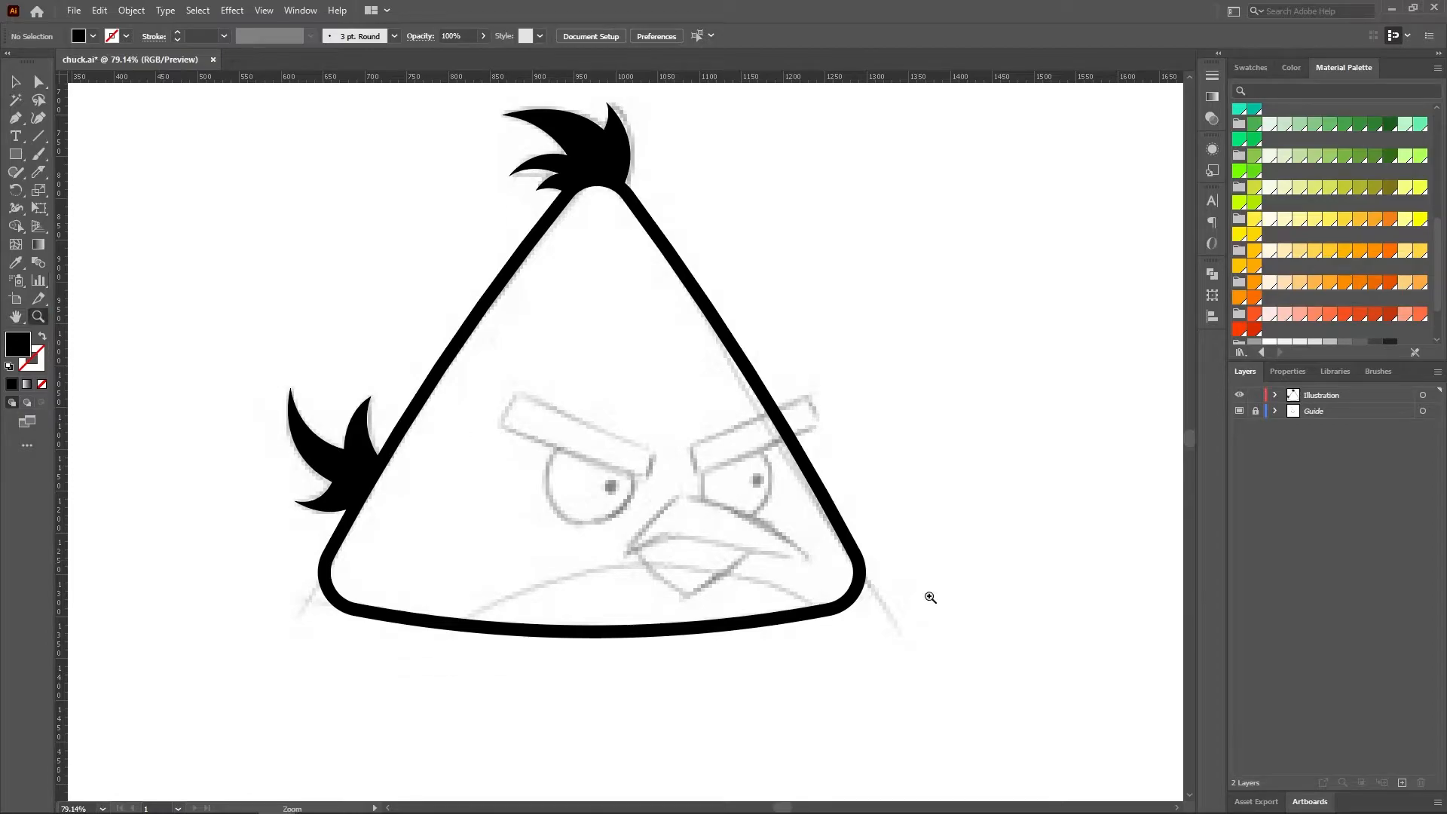
drag(846, 496, 914, 532)
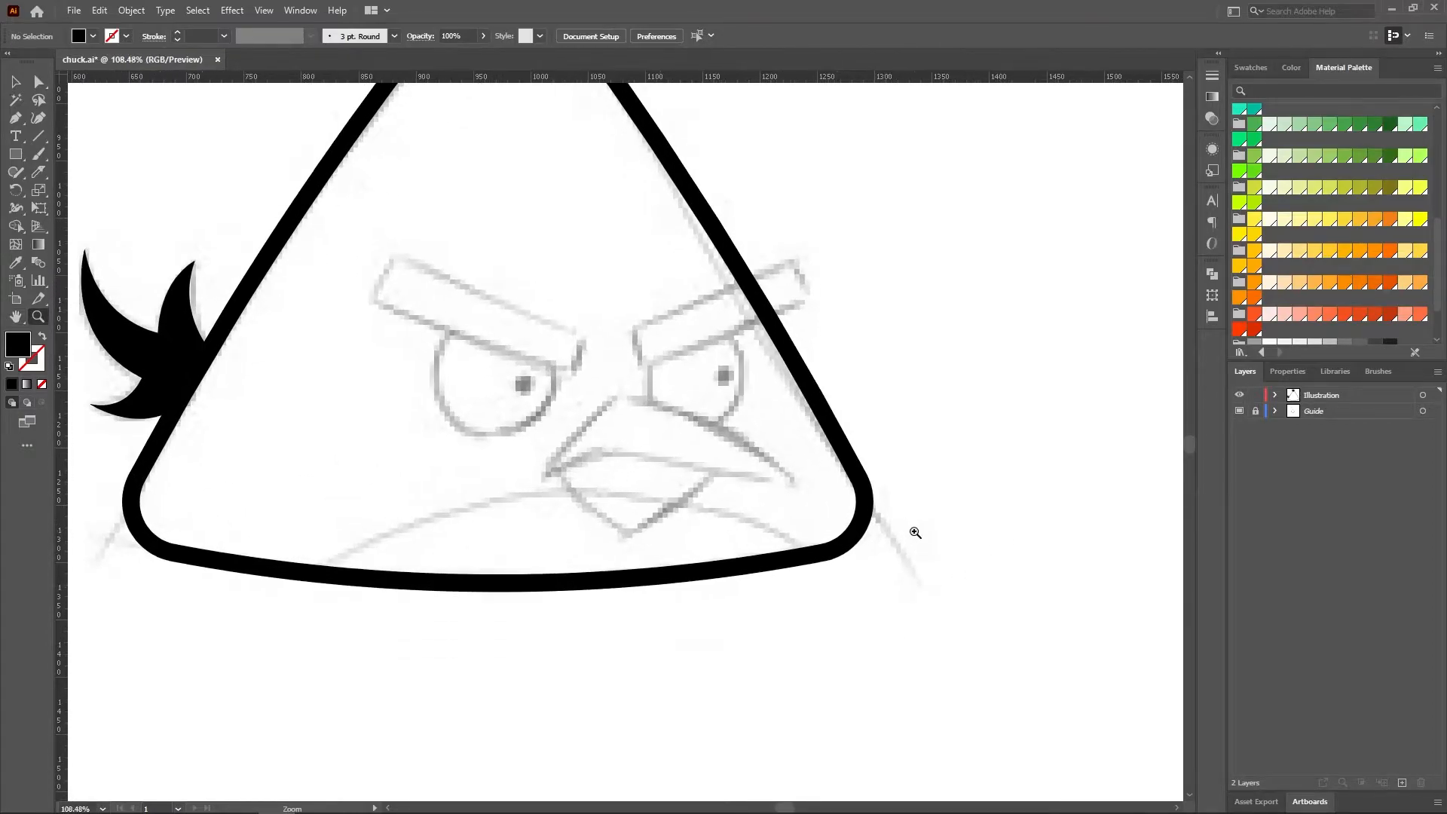
drag(755, 450, 806, 488)
key(p)
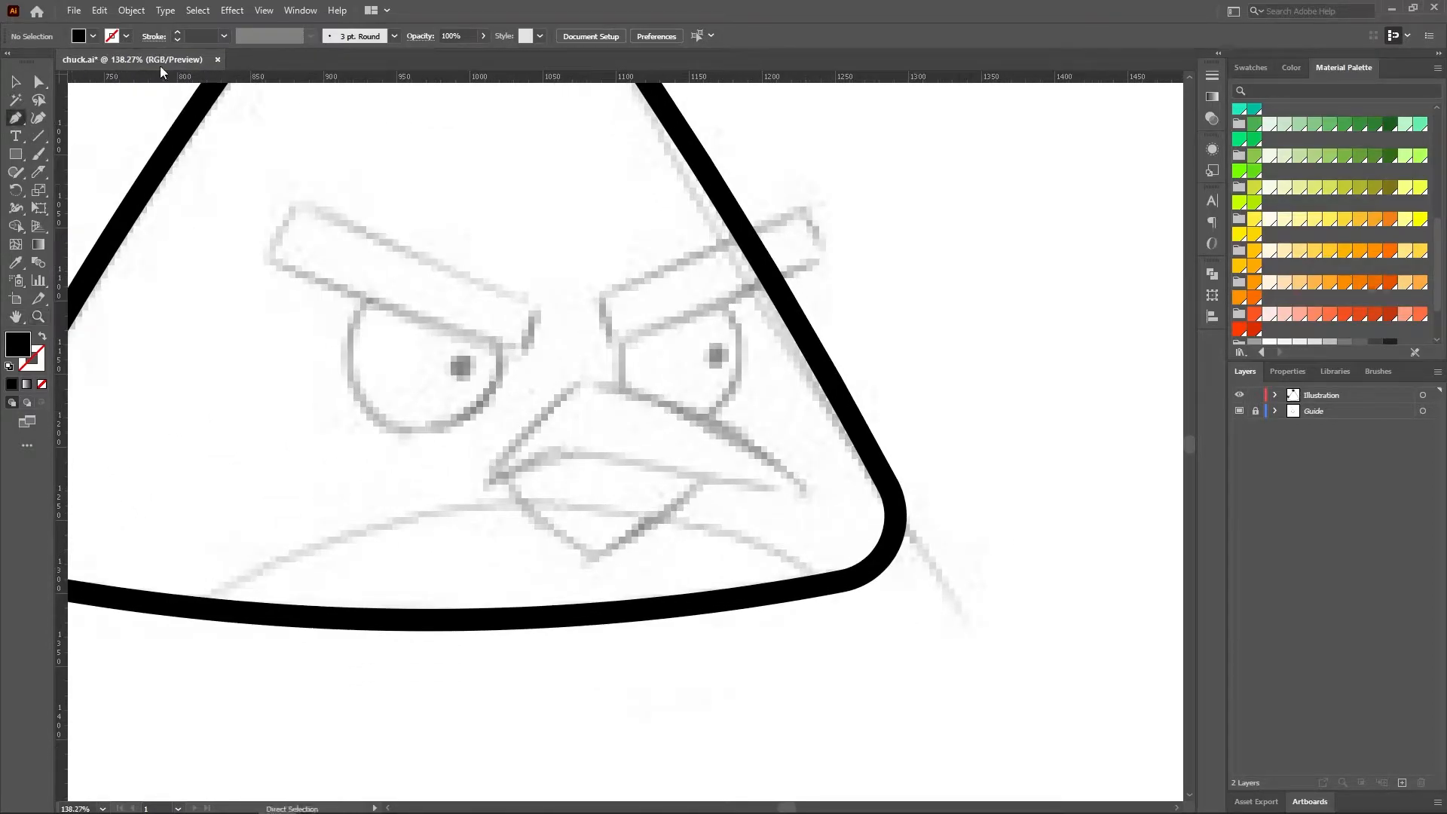
click(177, 32)
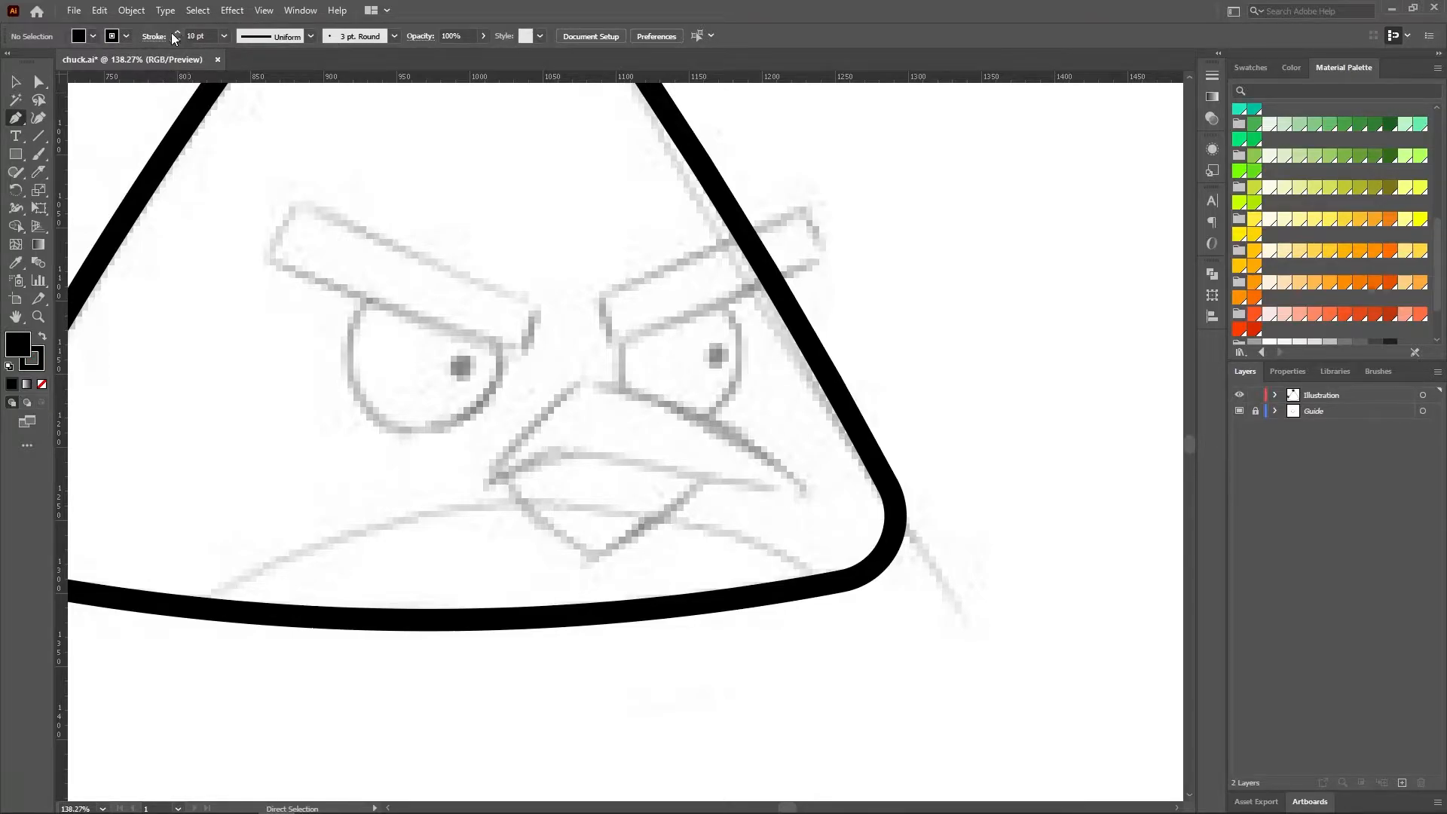
click(79, 36)
click(11, 63)
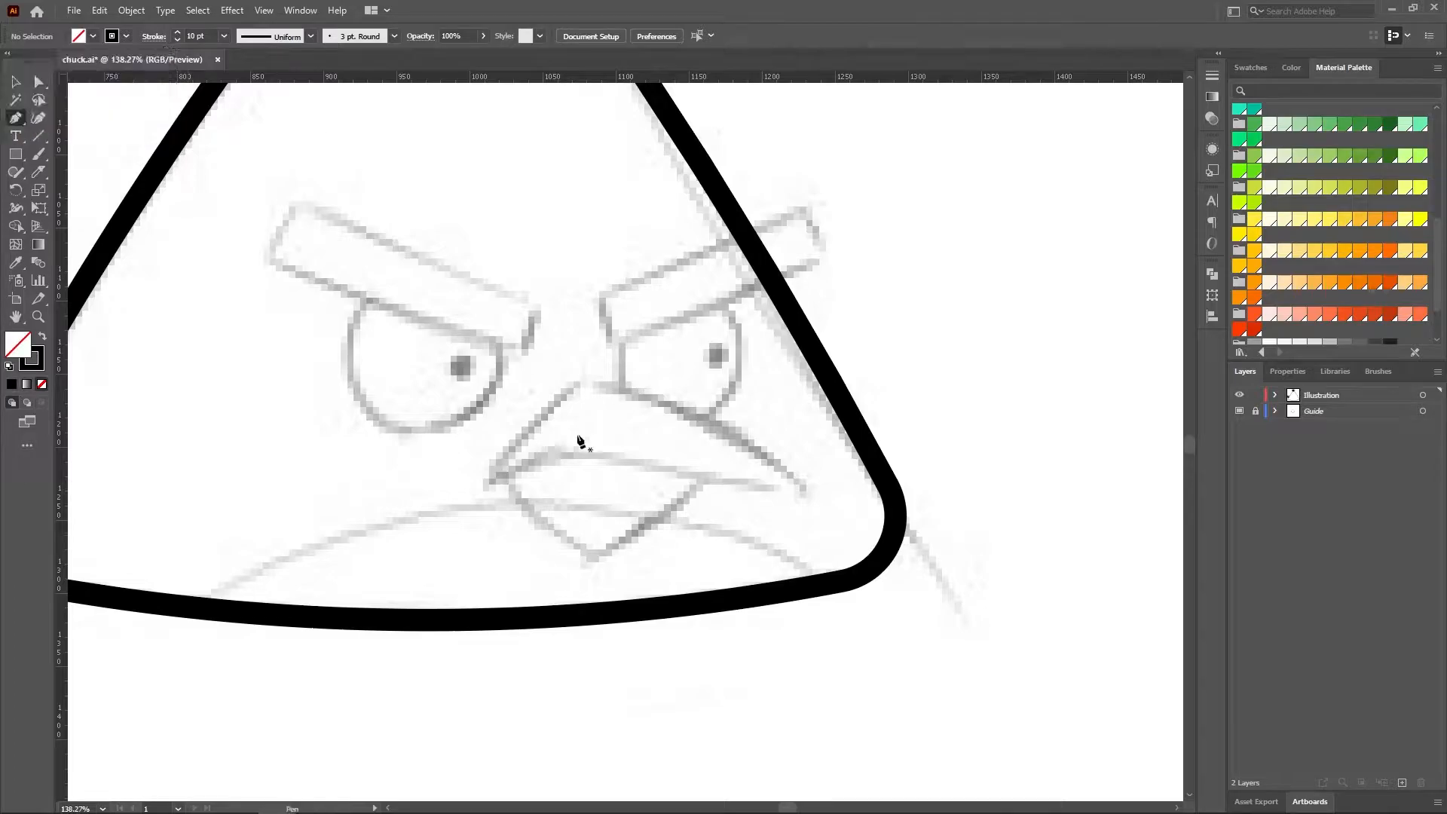
- Trace the upper beak with the Pen tool as a closed four-point shape of straight segments over the sketch
click(491, 473)
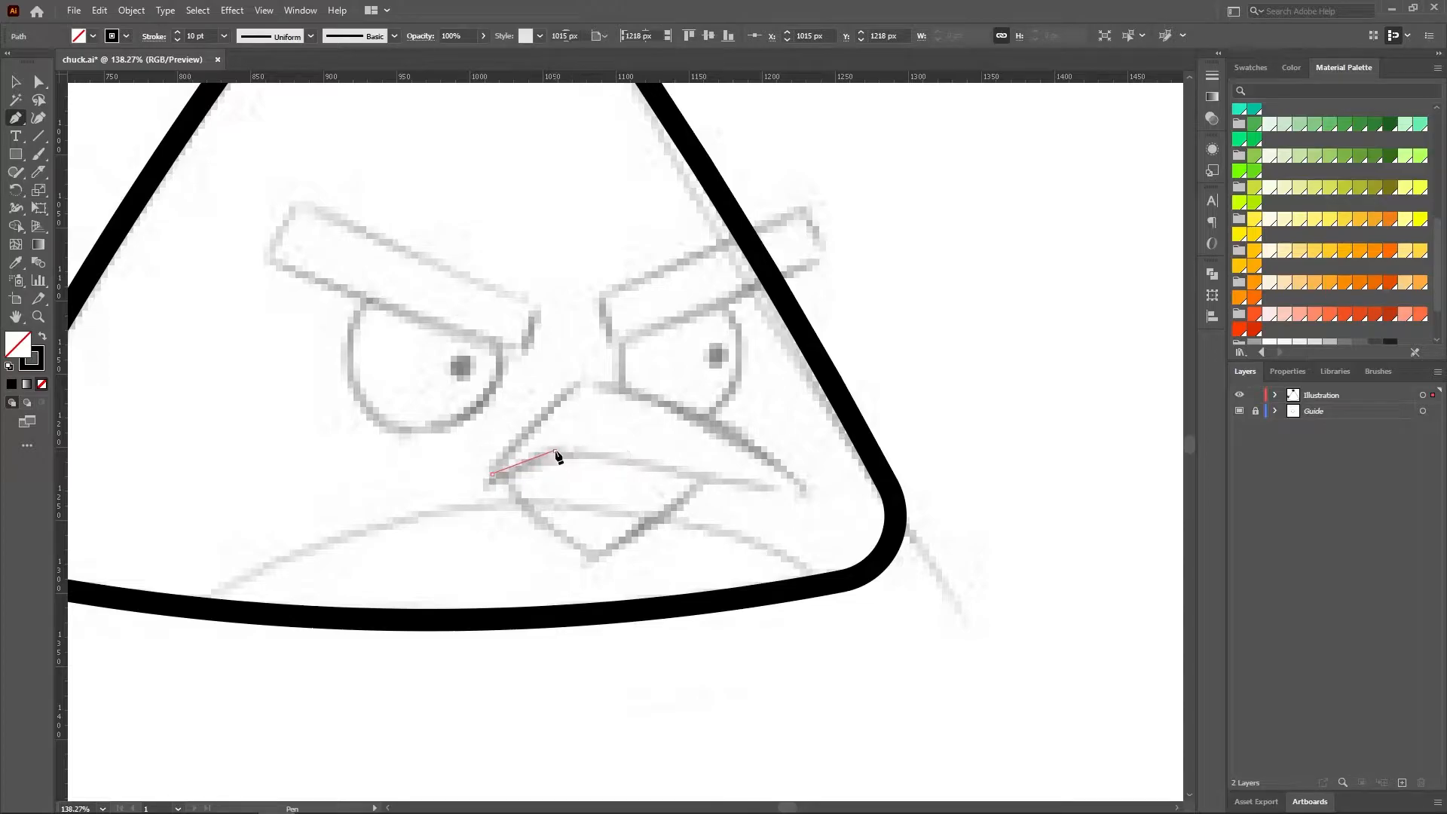
click(555, 452)
click(808, 493)
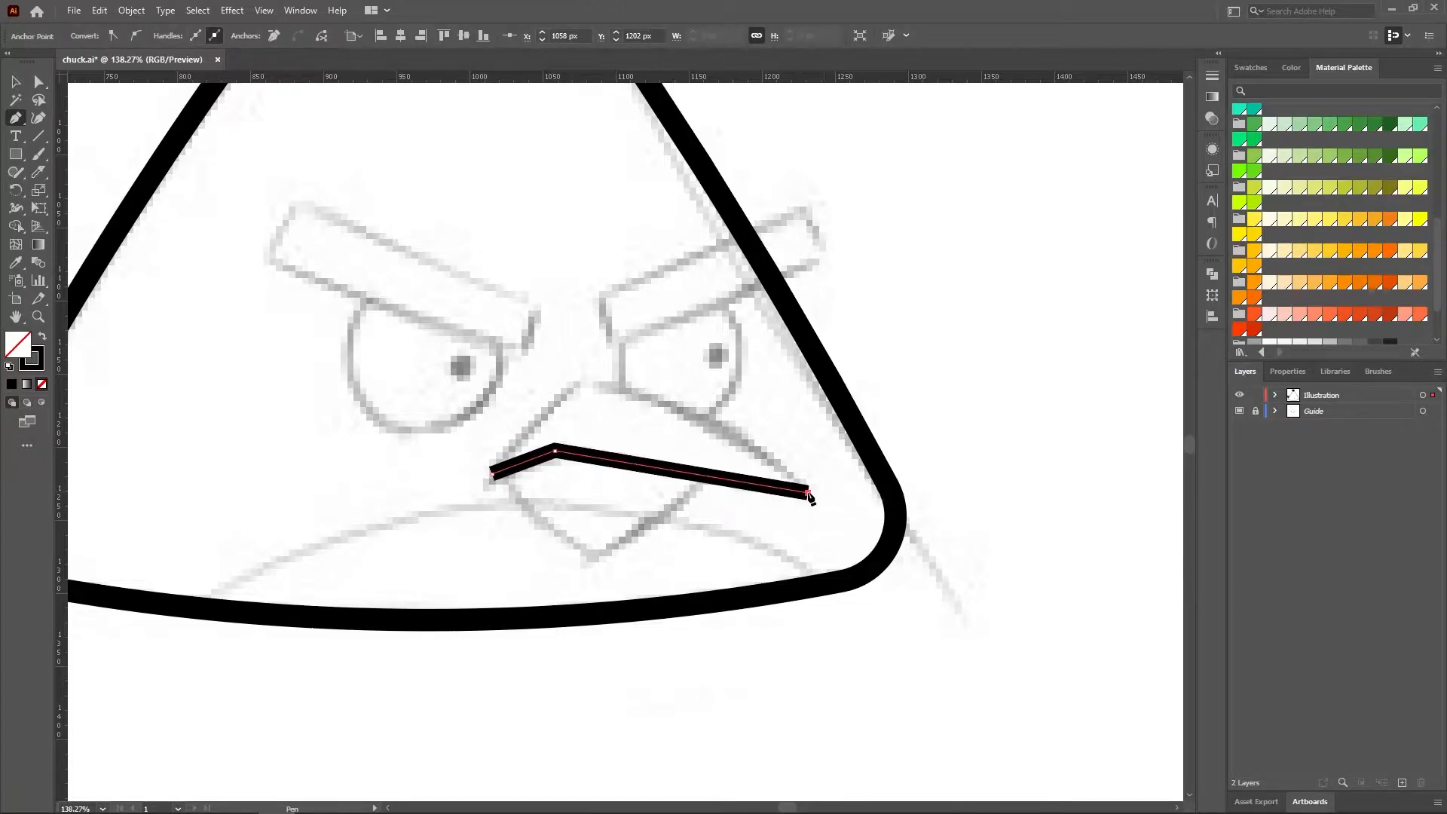
click(578, 382)
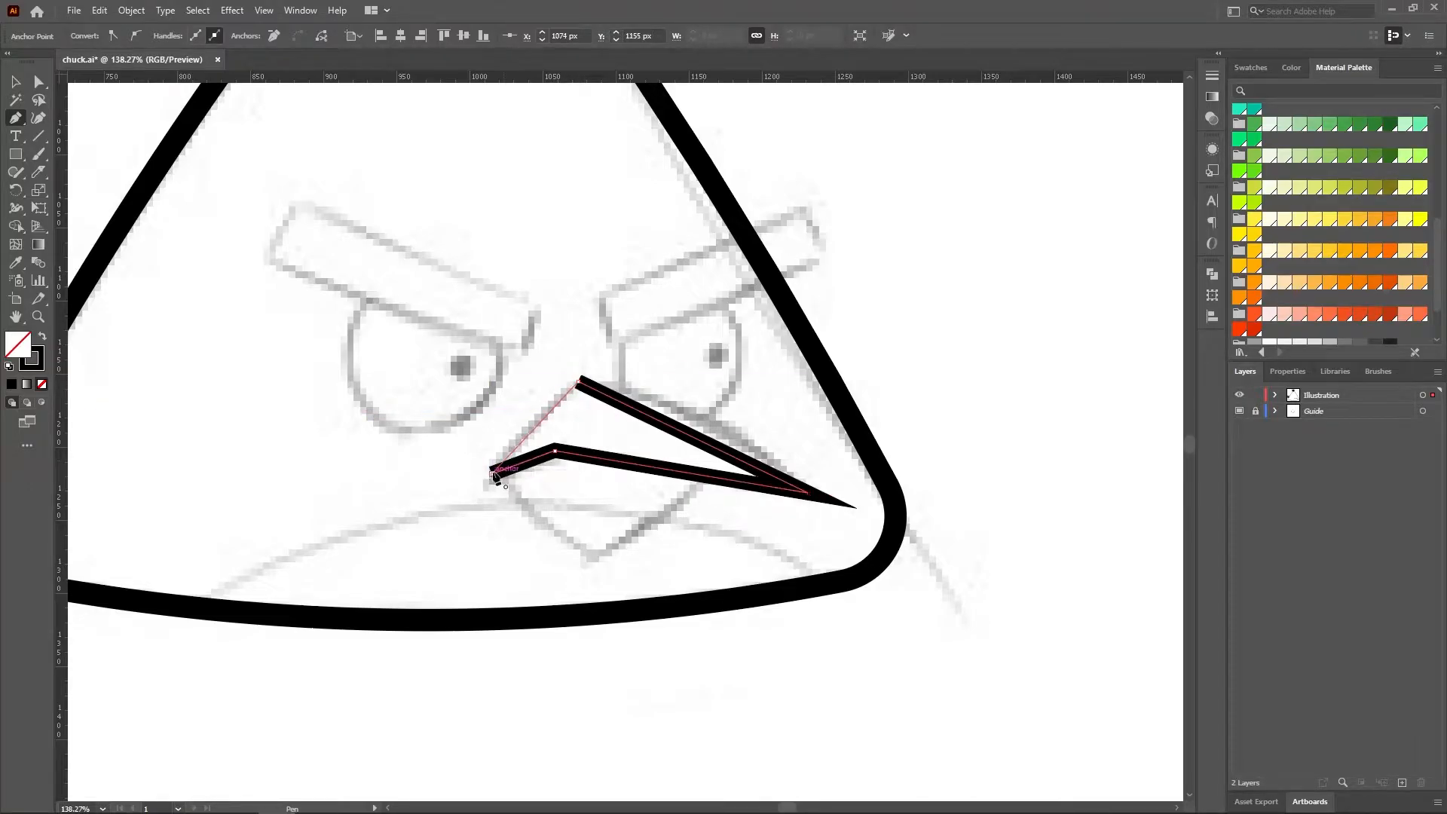
click(491, 474)
- Give the upper beak's stroke round corner joins
click(16, 83)
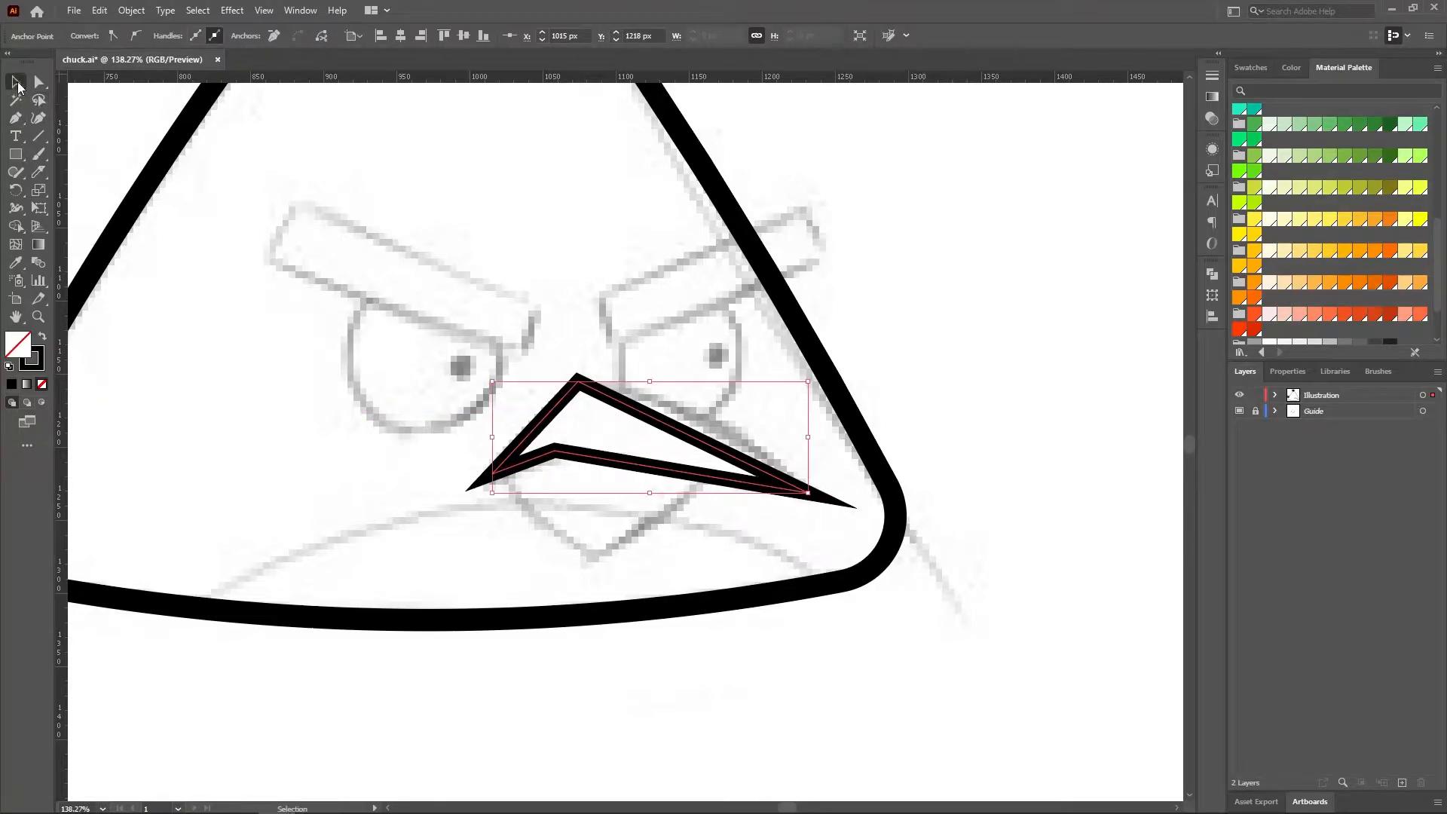
click(1213, 75)
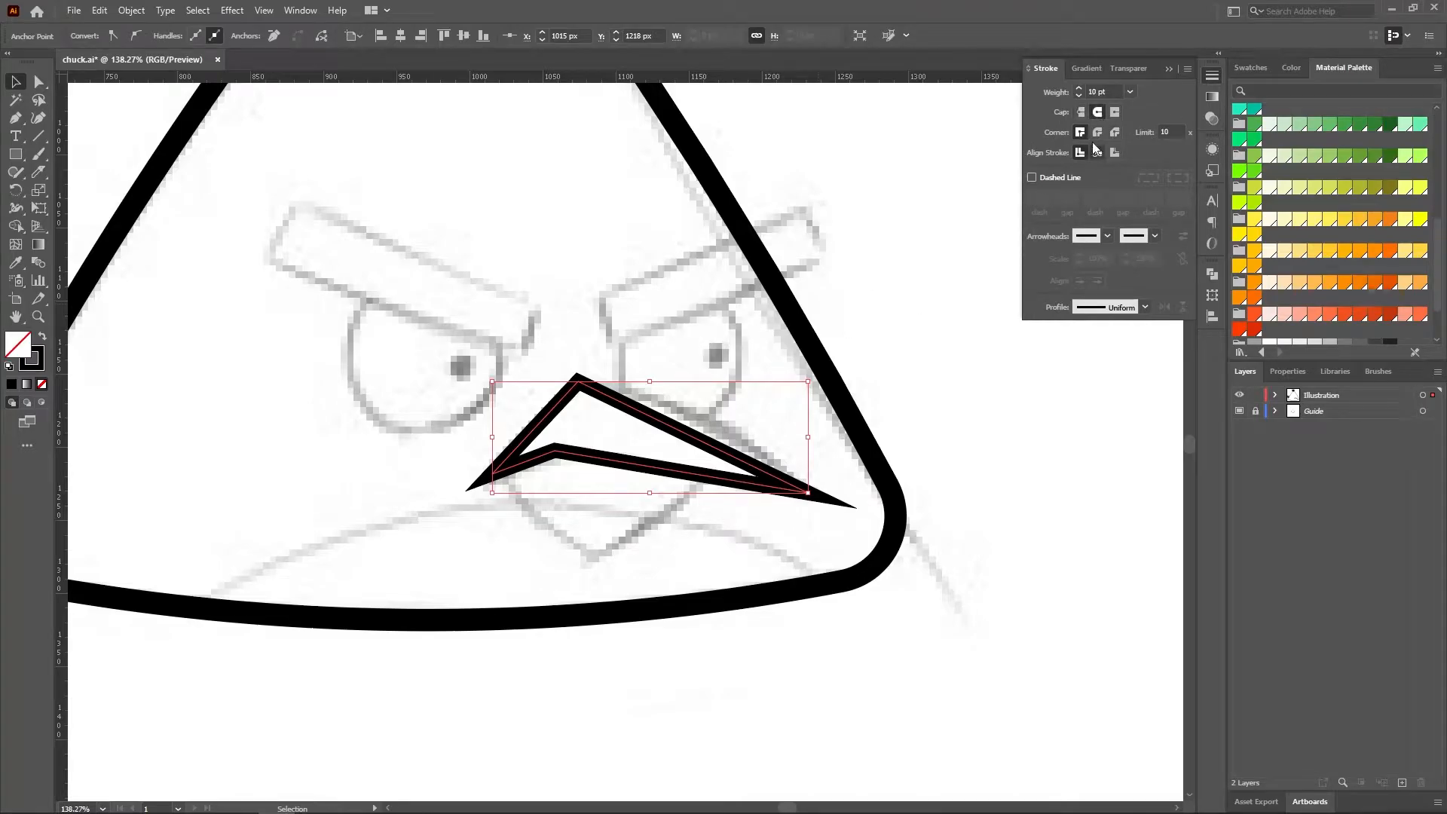
click(1098, 132)
click(1170, 70)
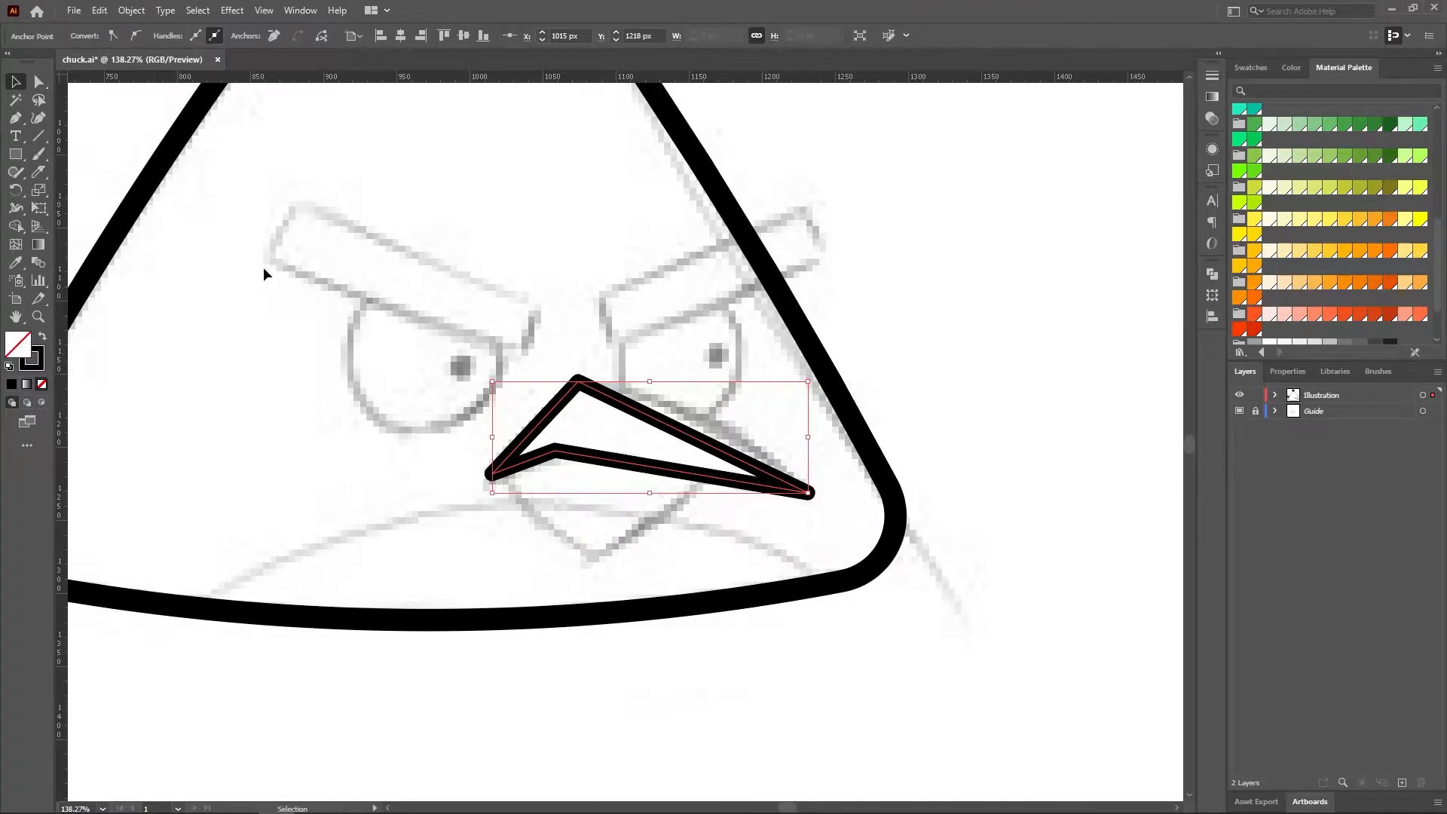
- Bend the upper beak's top, left and lower edges with the Curvature tool so they follow the sketched curves
click(38, 118)
drag(688, 439, 701, 421)
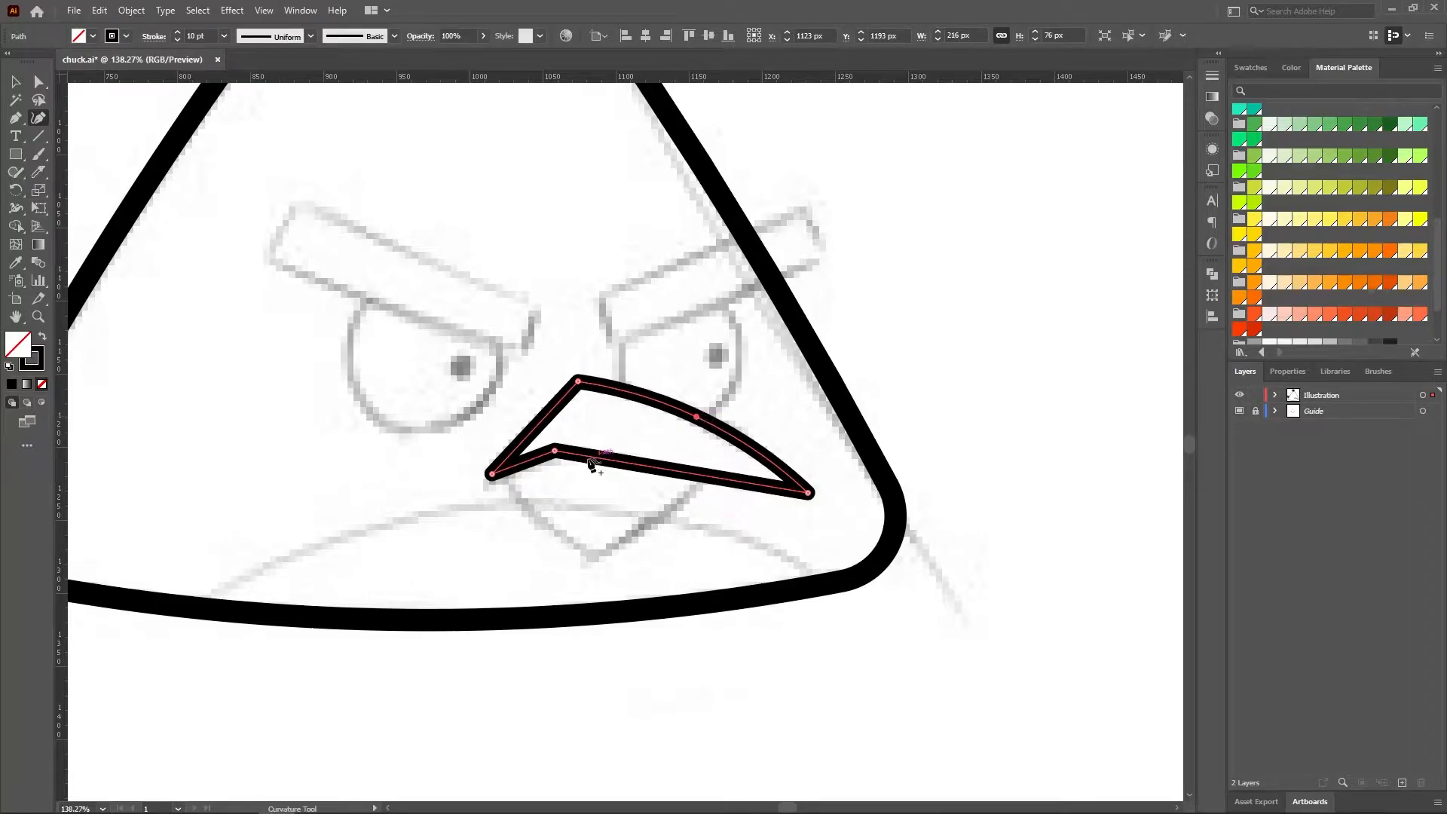
drag(540, 423, 533, 420)
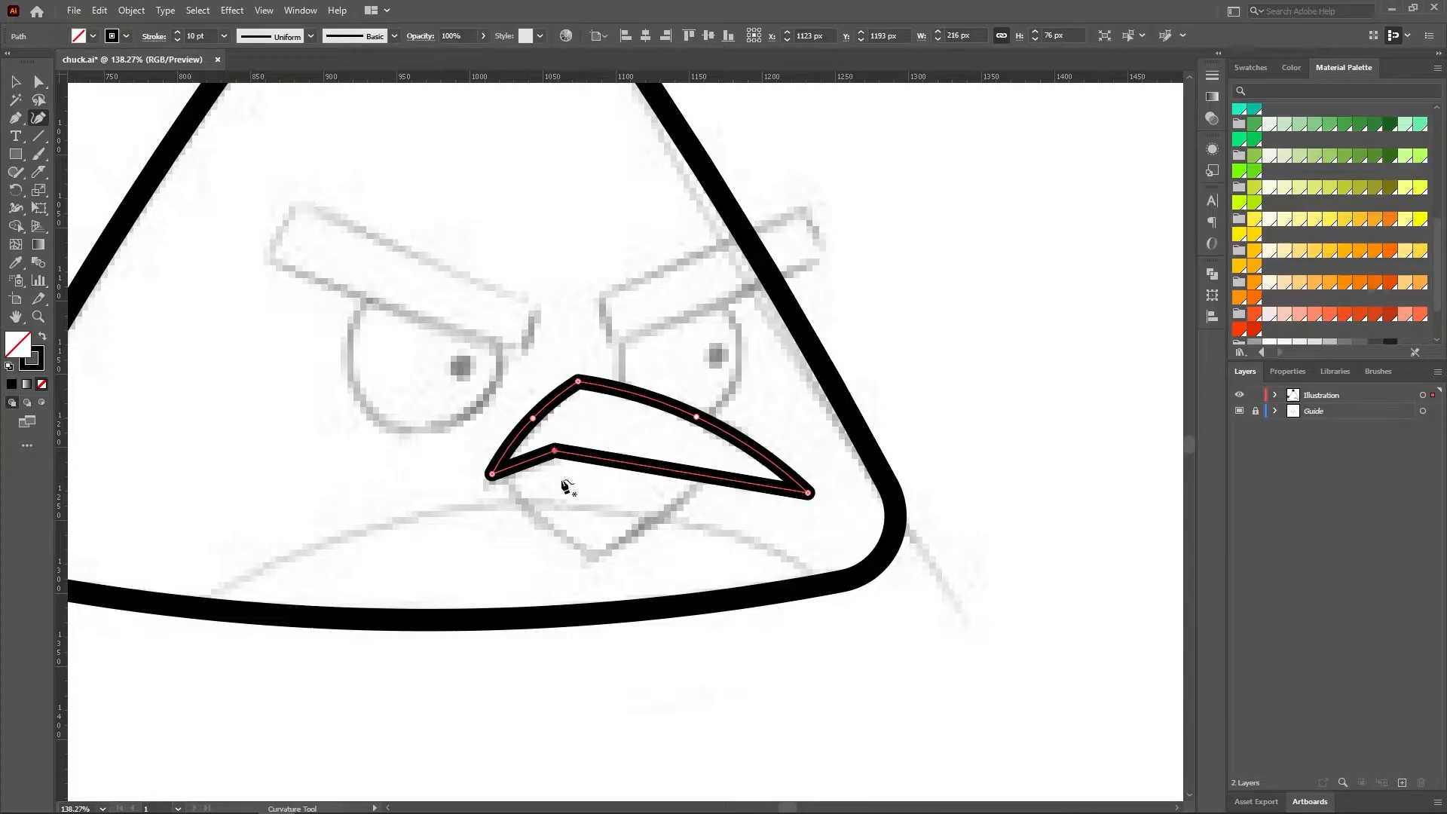
drag(631, 465, 627, 458)
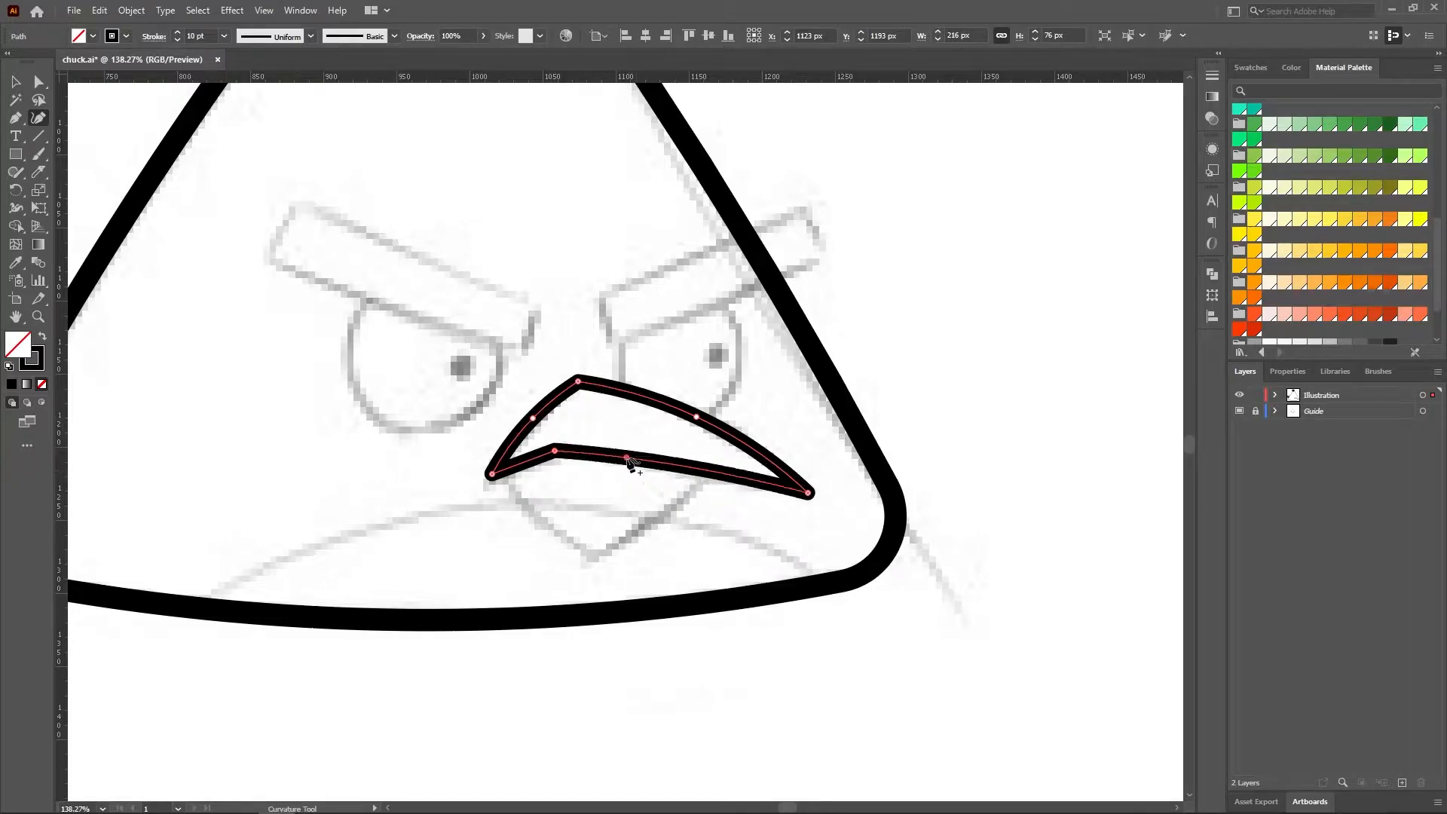
- Round the corner in the upper beak's lower edge with the Direct Selection tool and deselect the shape
key(a)
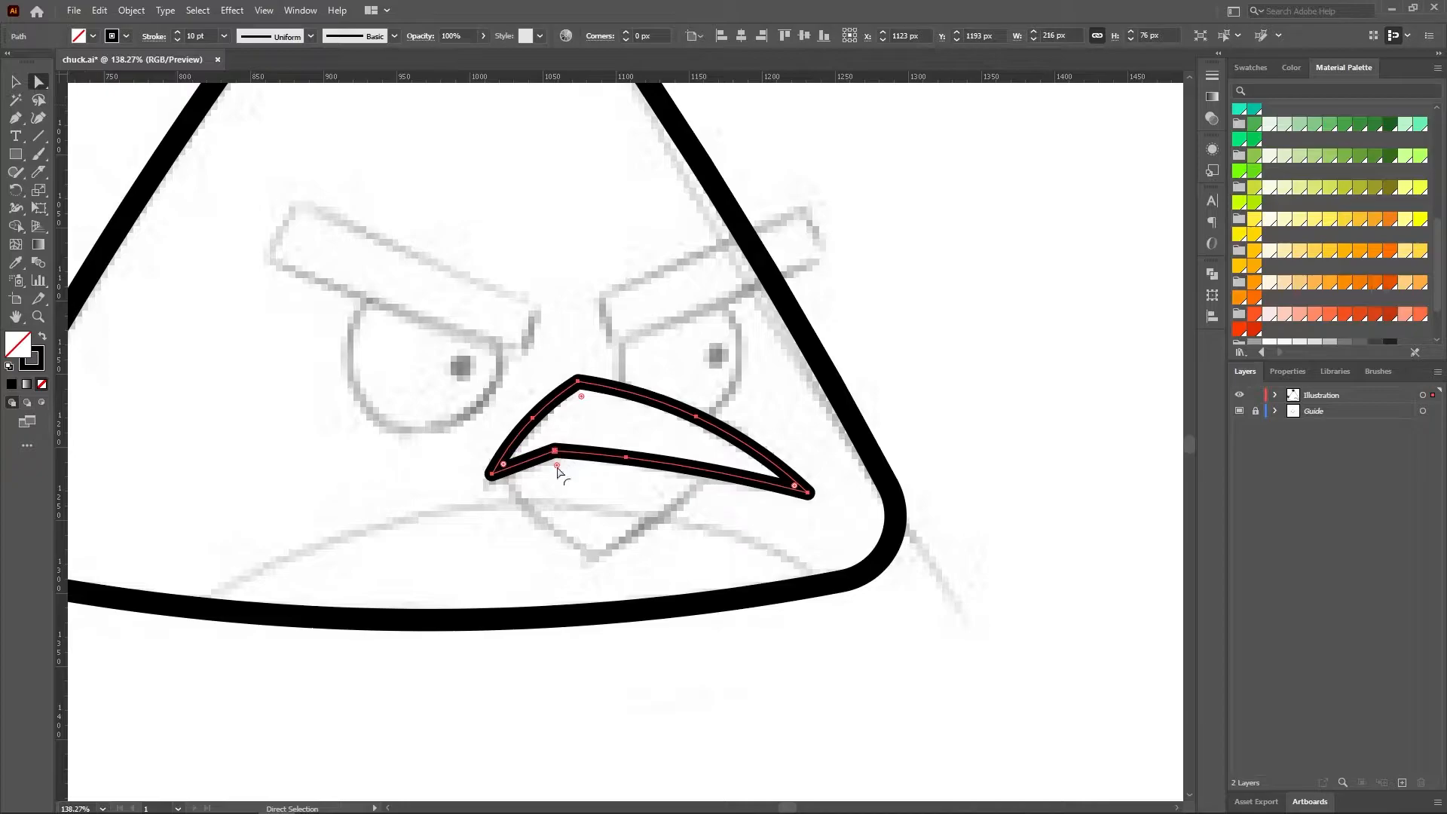
drag(558, 469, 568, 533)
click(270, 496)
- Reduce the upper beak's stroke weight to 6 pt and deselect it
click(15, 82)
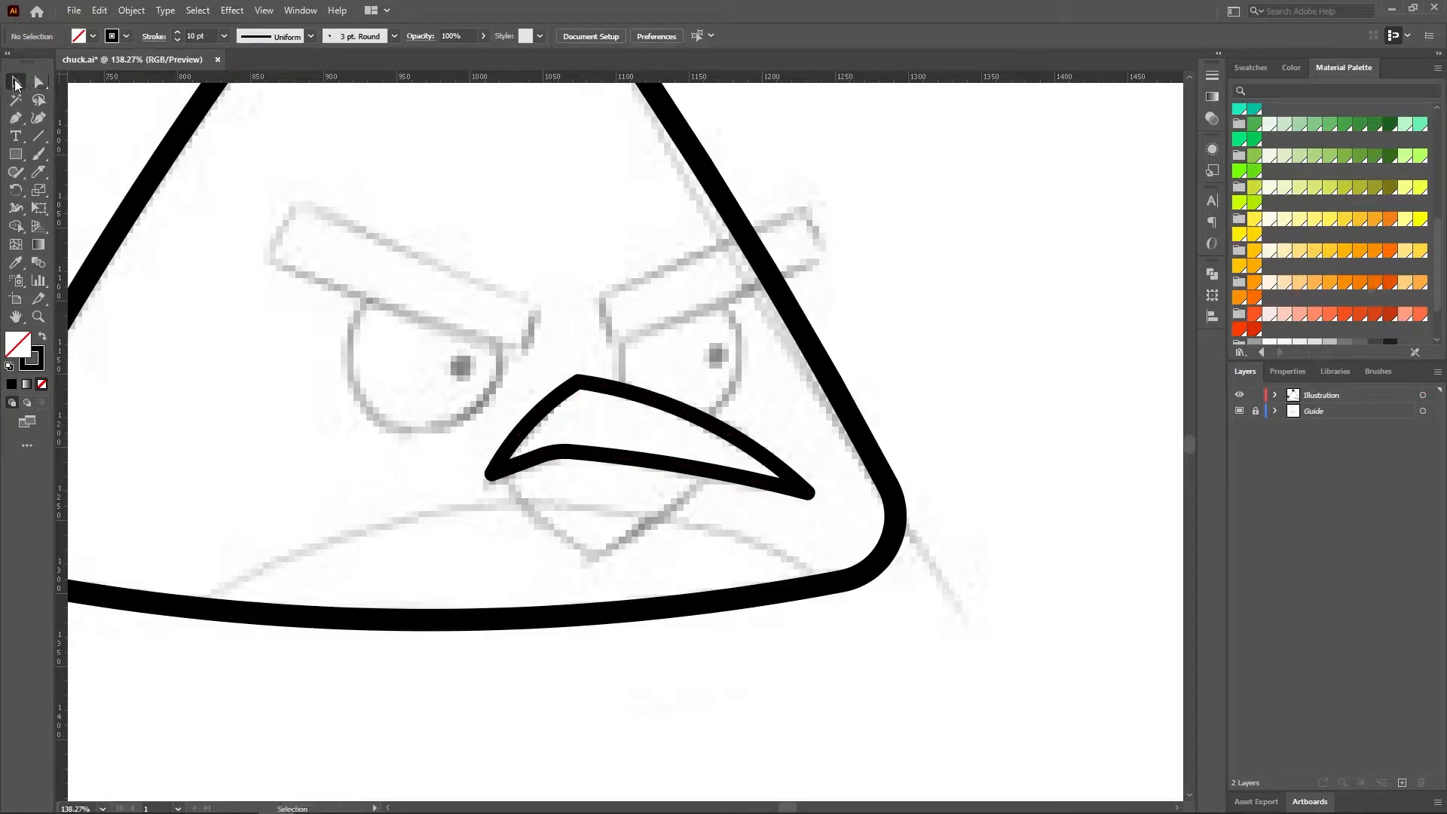
click(709, 479)
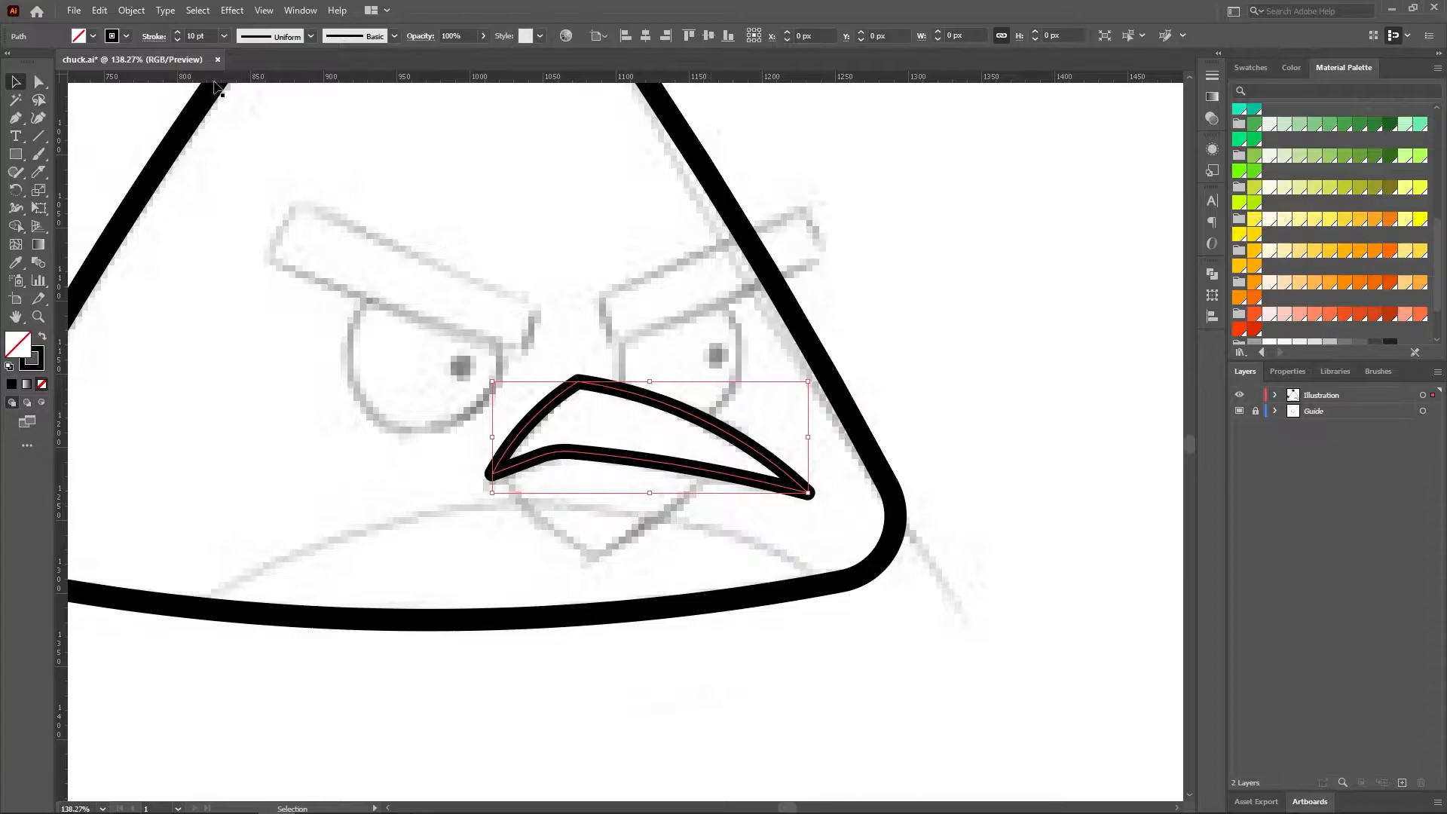
click(178, 42)
click(178, 41)
click(178, 41)
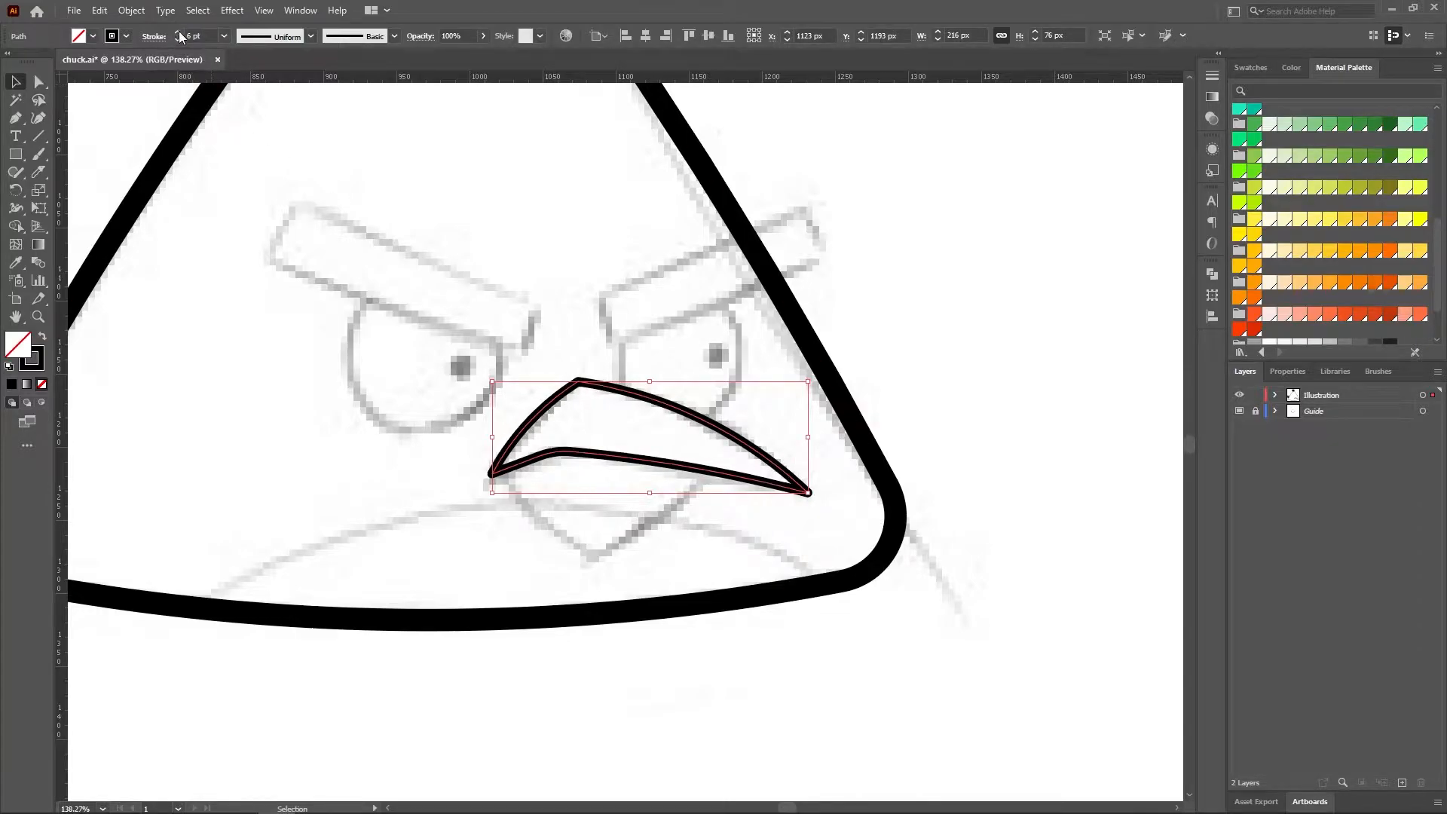
click(329, 313)
- Trace the lower beak as an open V-shaped path under the upper beak and bow both sides outward with the Curvature tool
key(p)
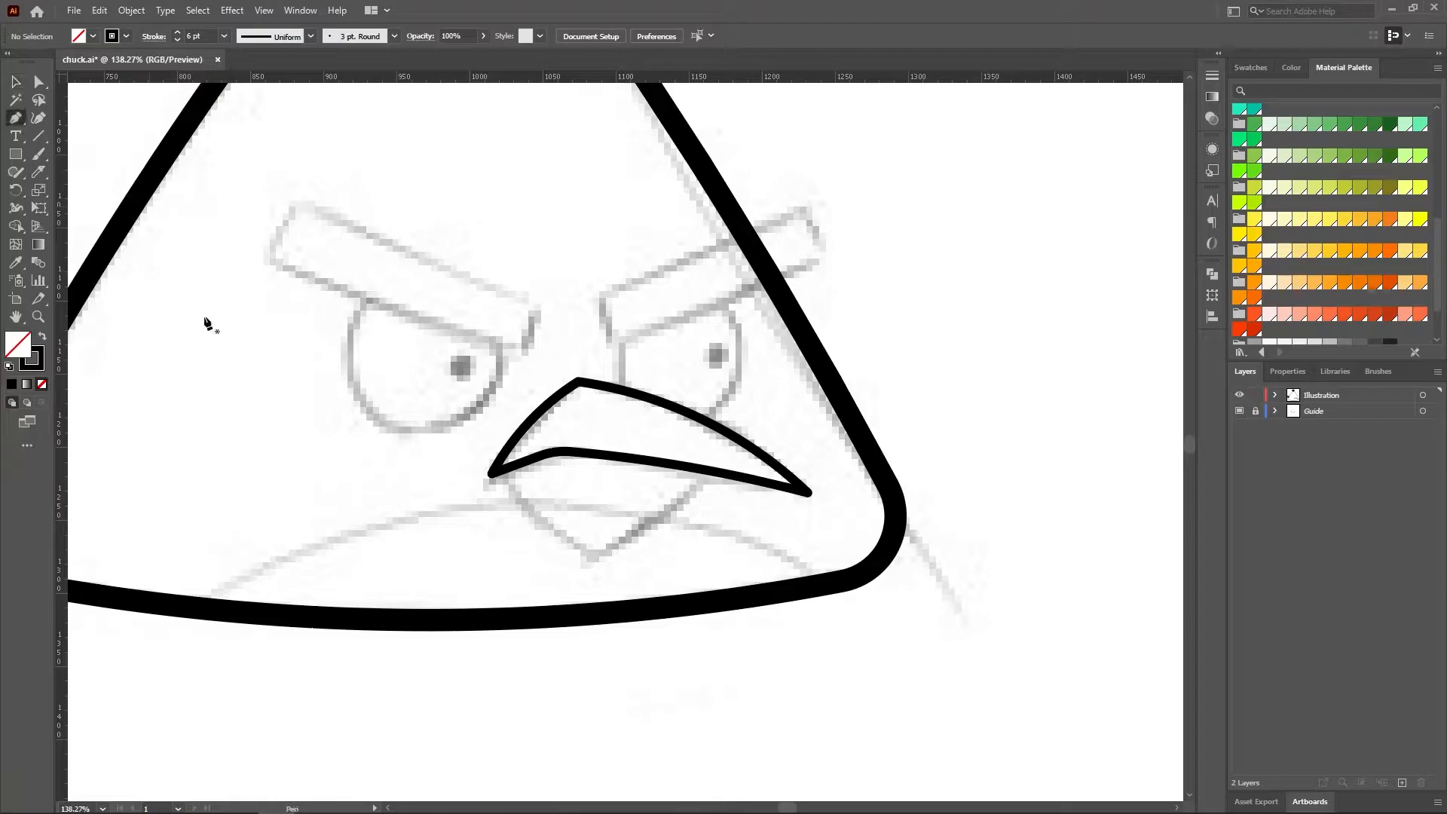
click(492, 475)
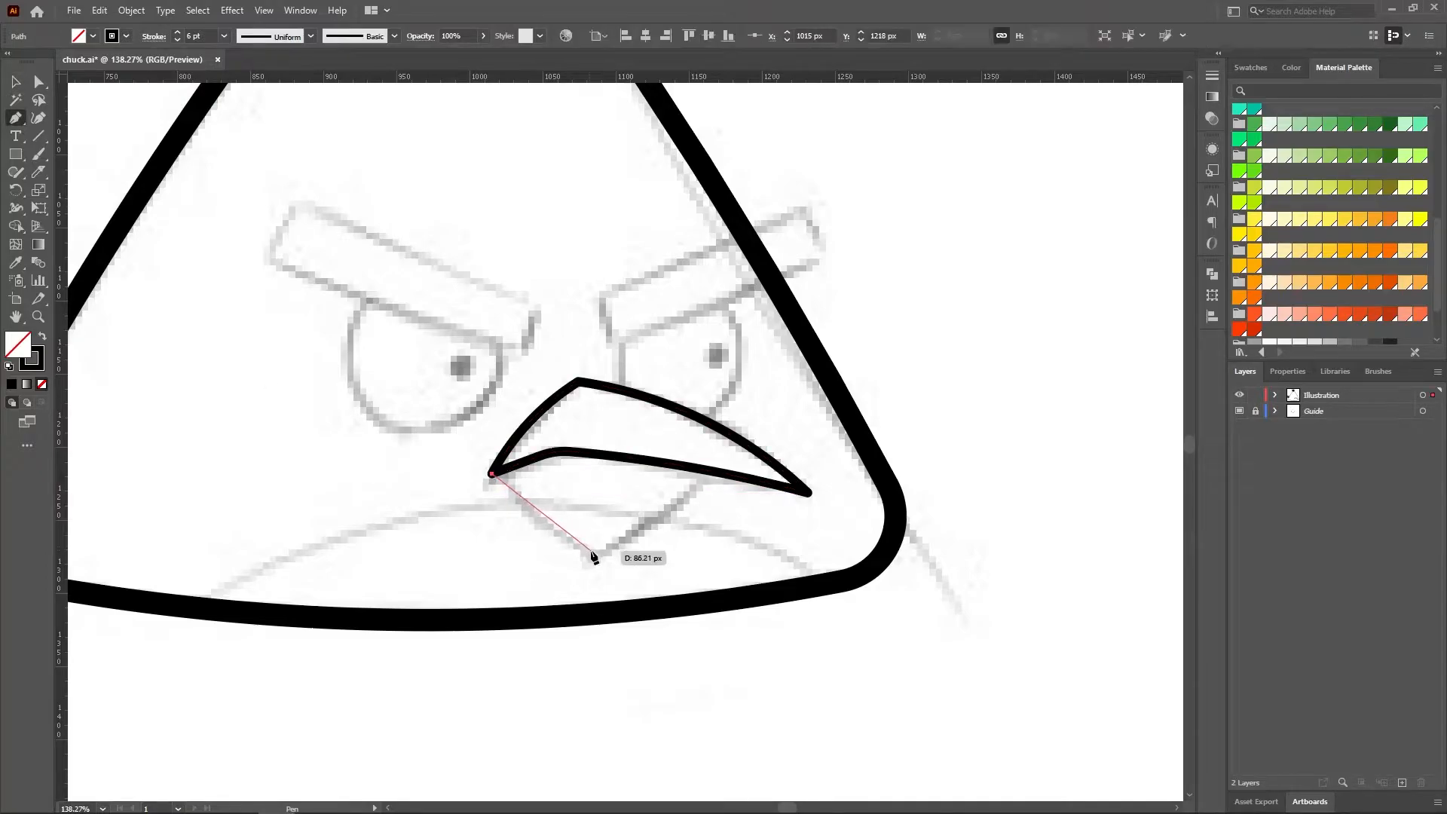
click(596, 555)
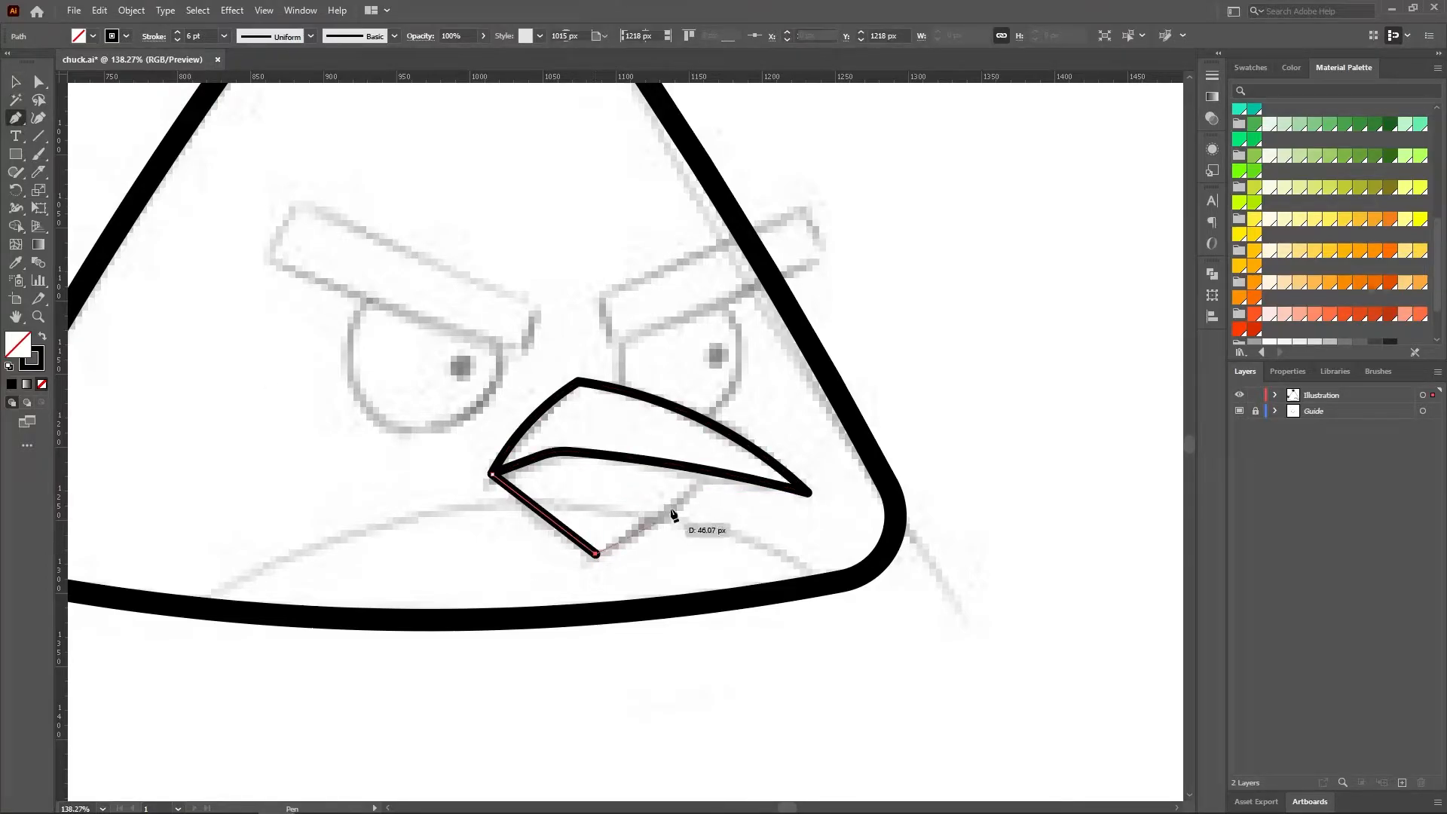
click(718, 474)
click(38, 118)
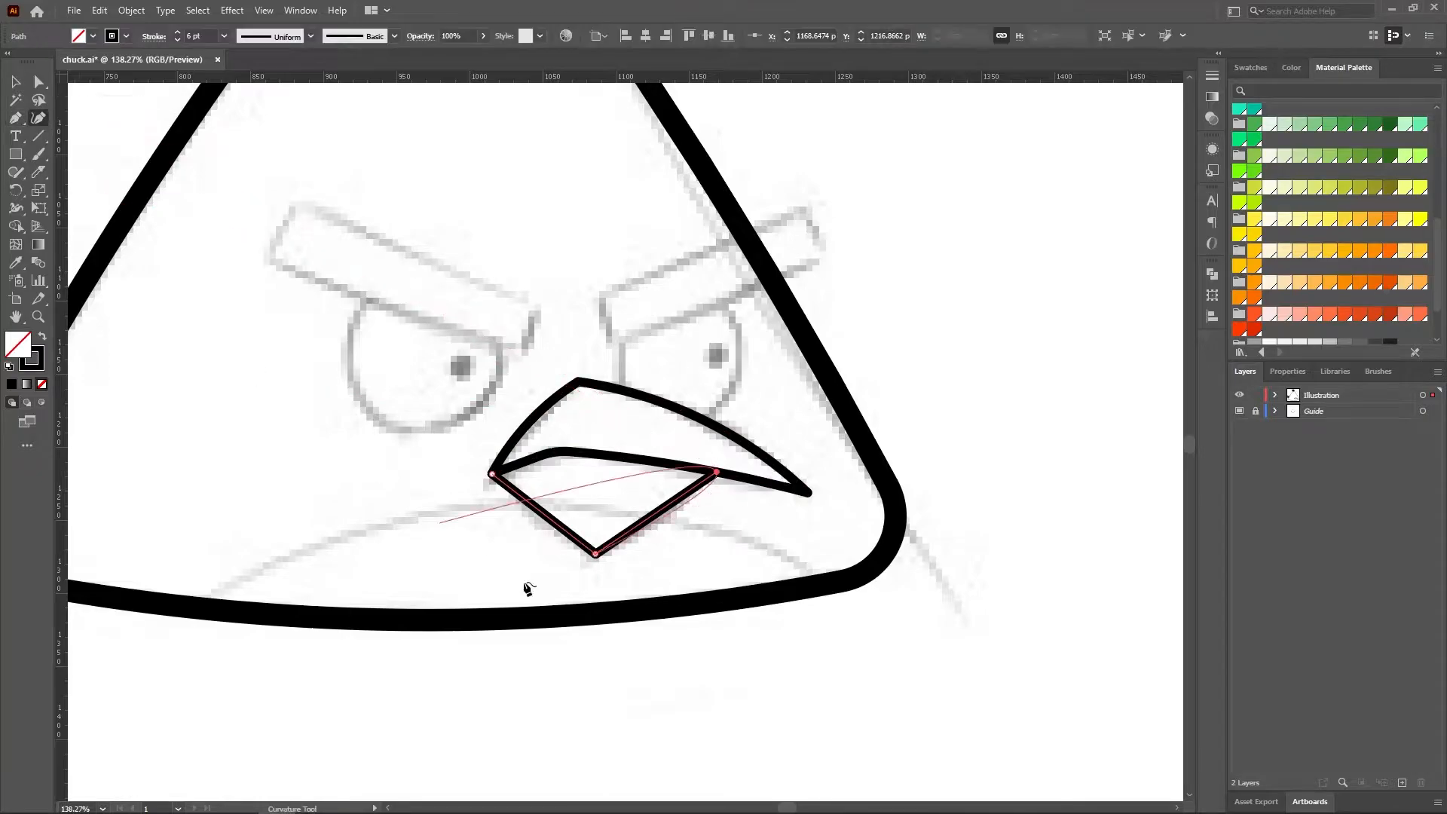
drag(547, 515, 537, 524)
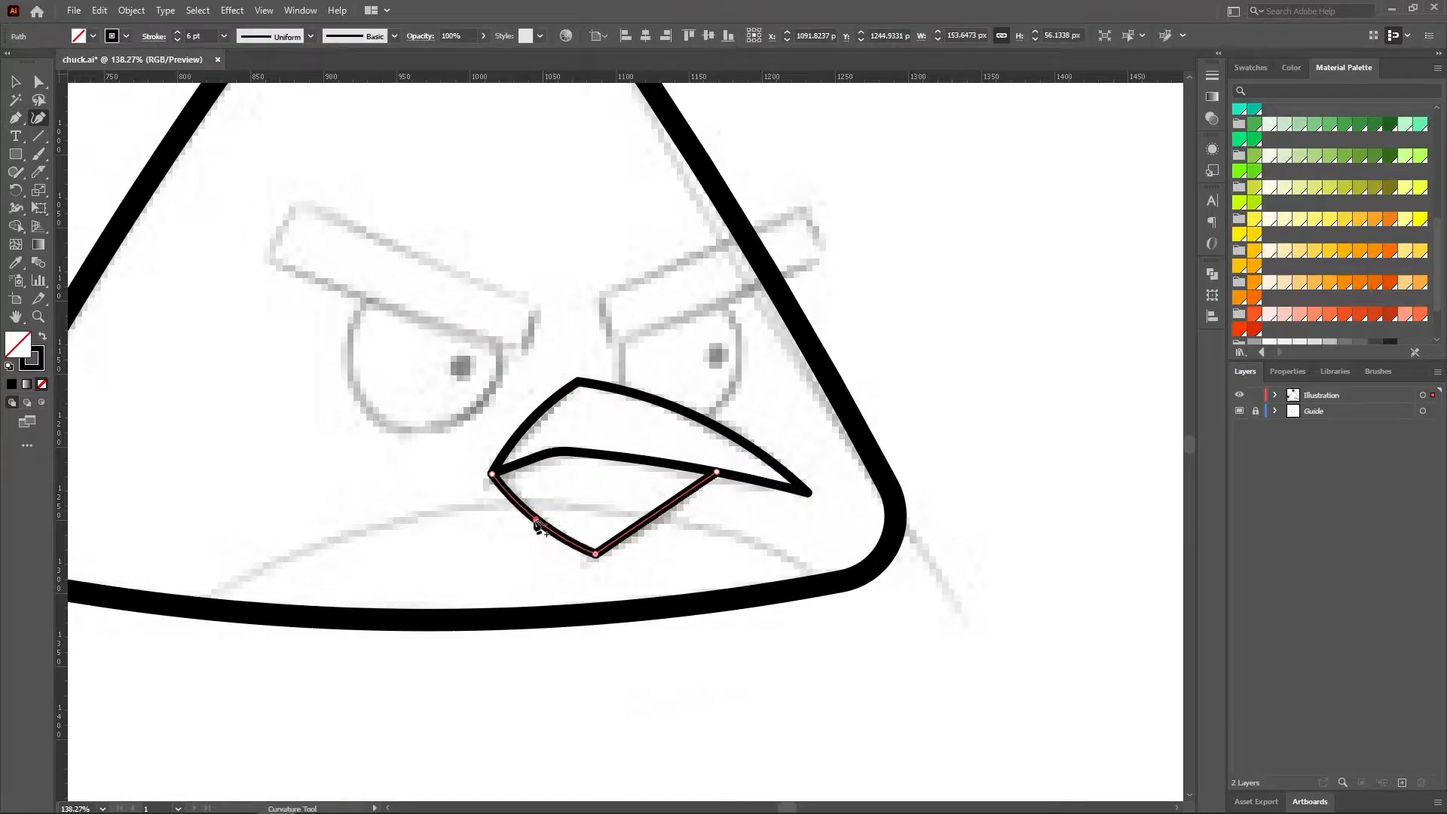
drag(660, 505, 668, 518)
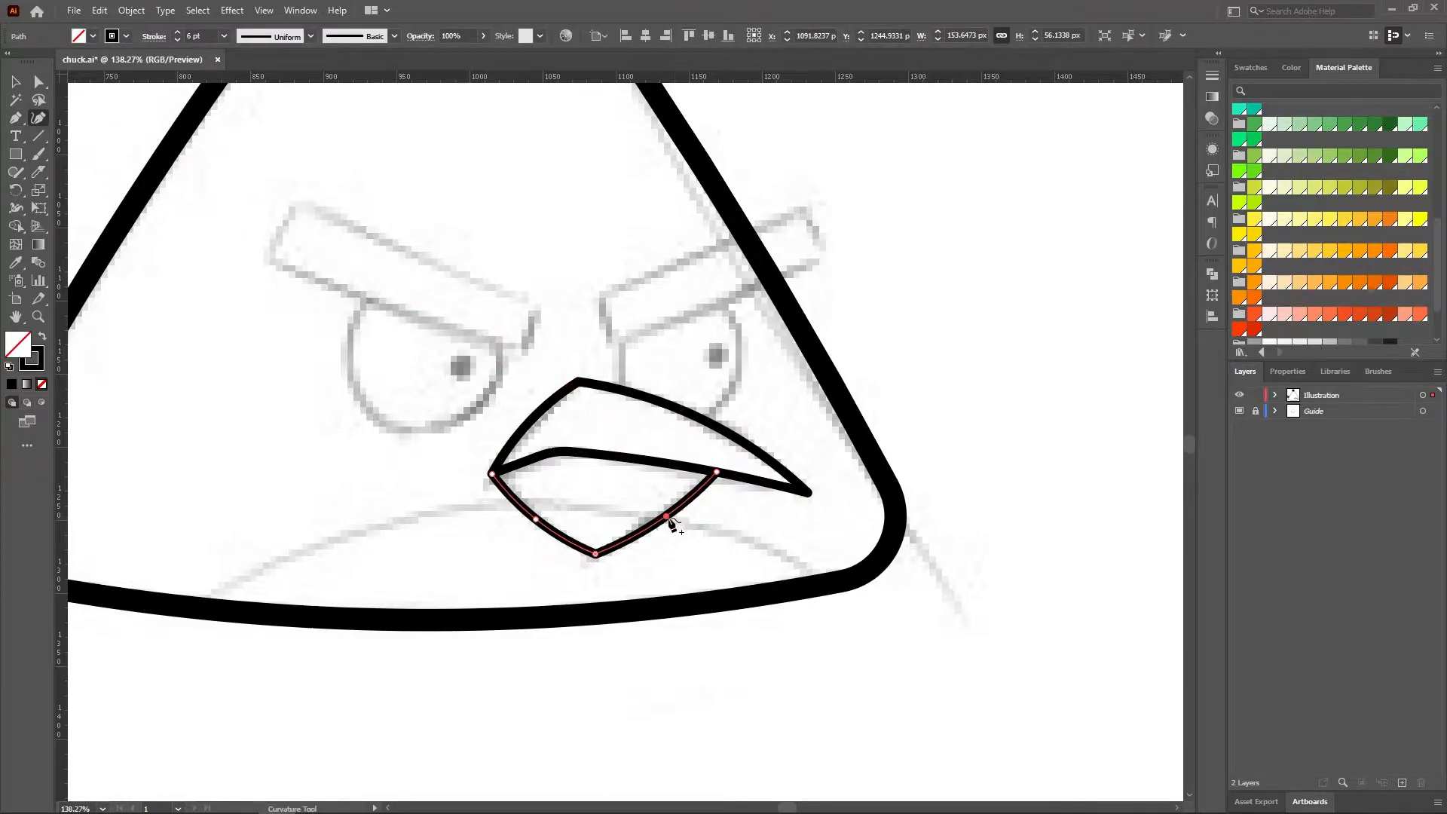
- Round the bottom tip of the lower beak with the Direct Selection tool
click(39, 81)
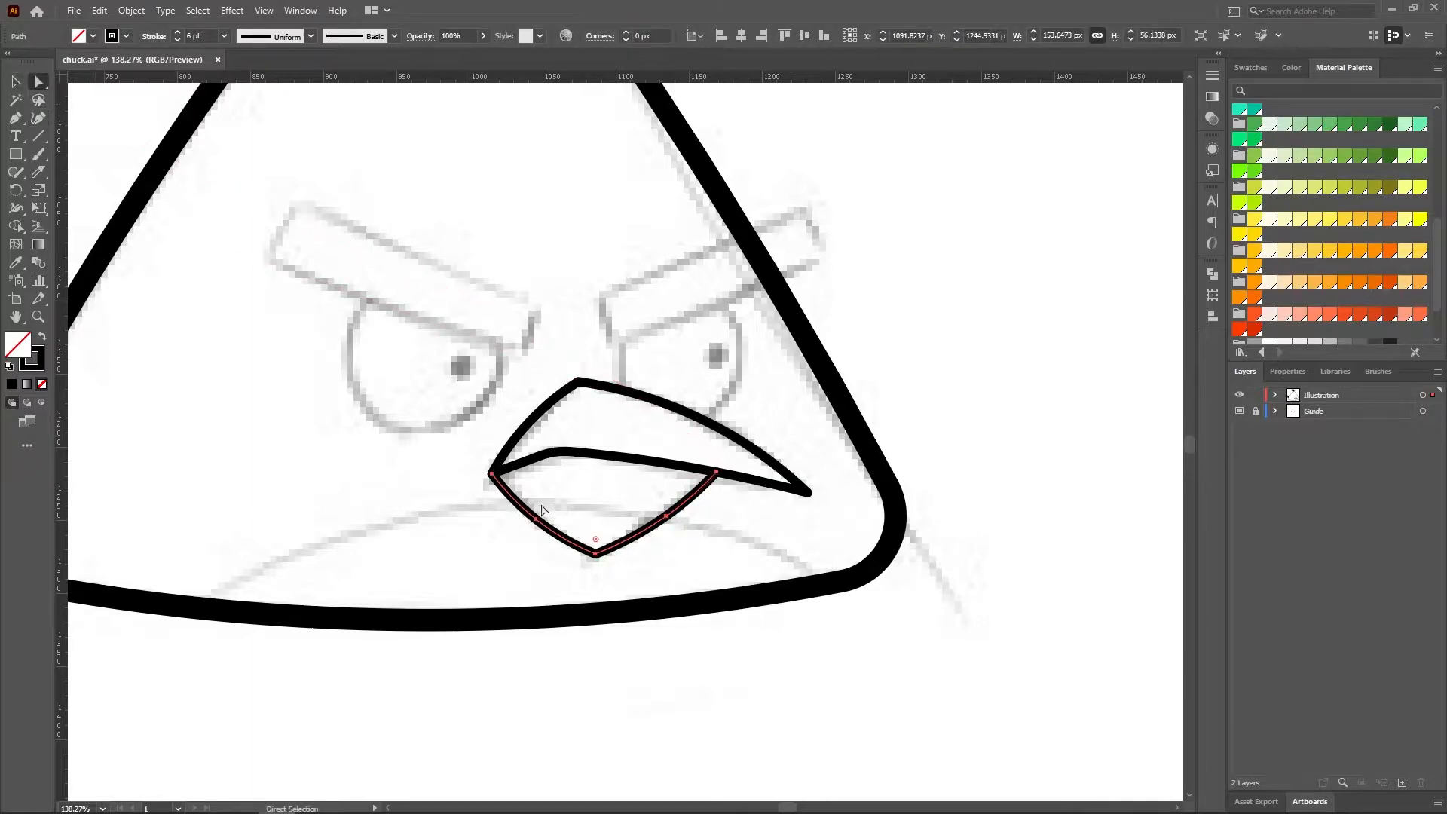
drag(596, 553, 596, 509)
key(ctrl+z)
- Check the beak with the Guide layer hidden and shown again, and set both beak paths' stroke to 8 pt
click(37, 317)
drag(622, 538, 582, 478)
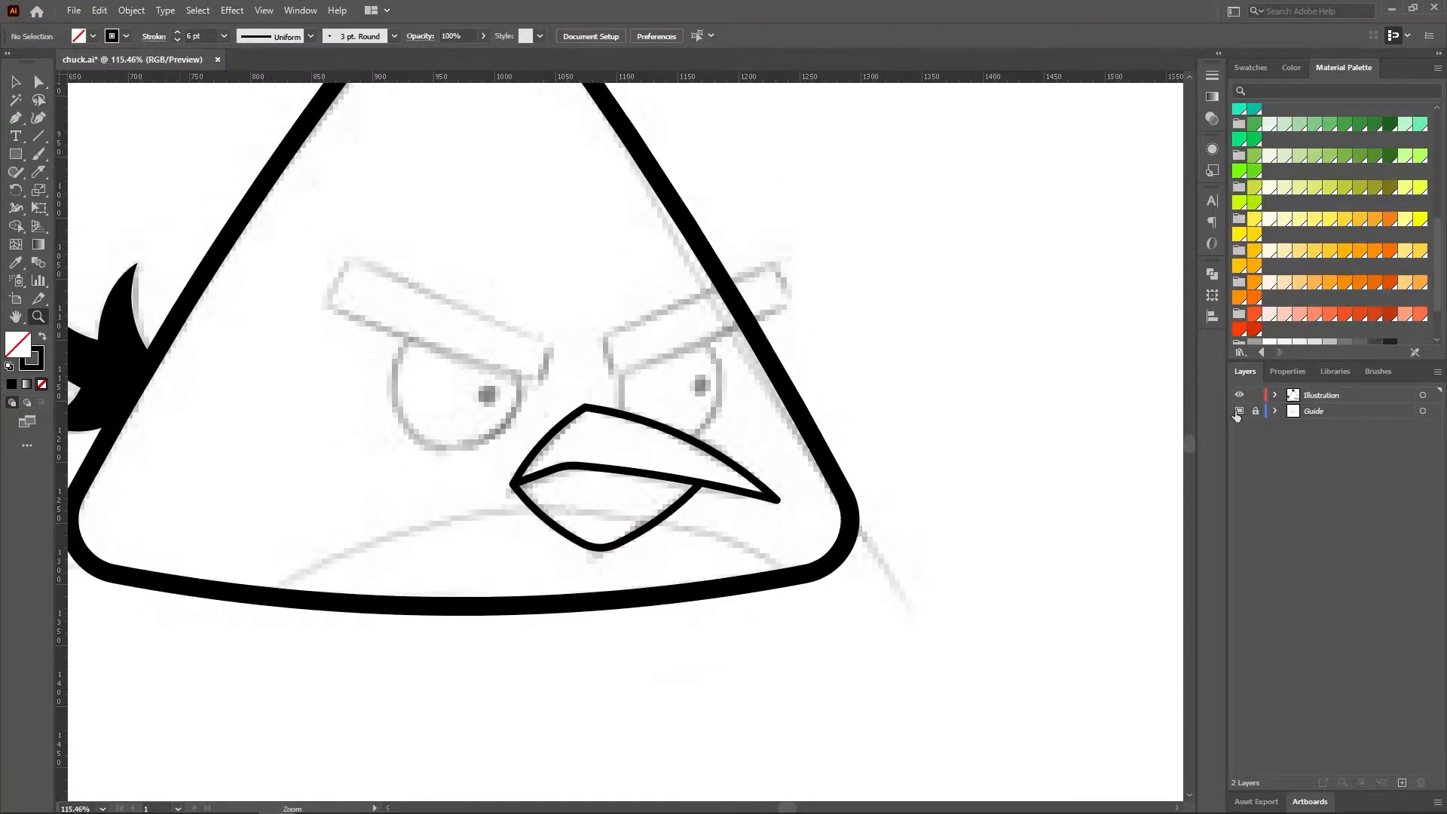
click(1239, 411)
click(1239, 411)
click(15, 81)
drag(486, 365, 681, 552)
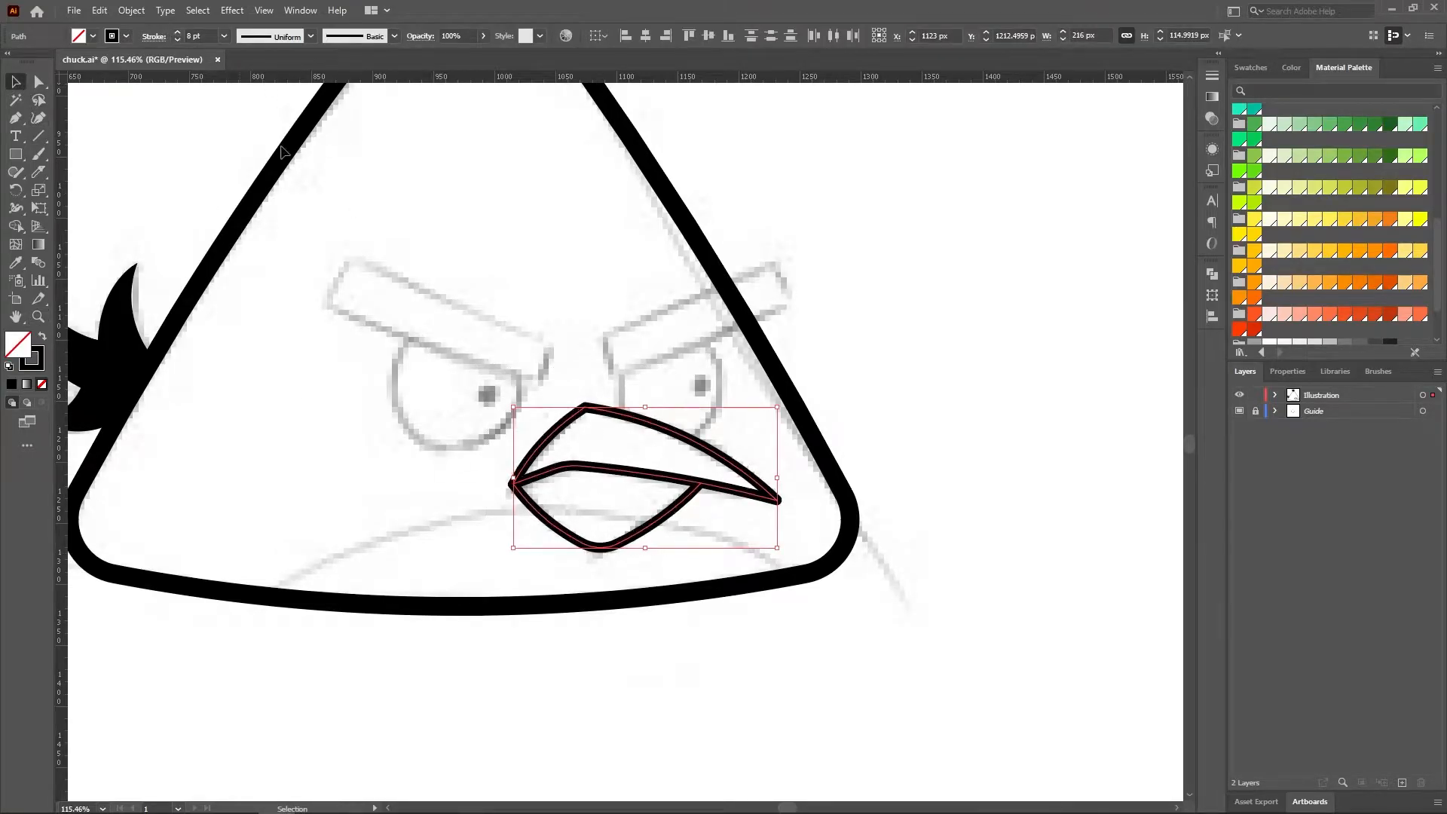
click(477, 327)
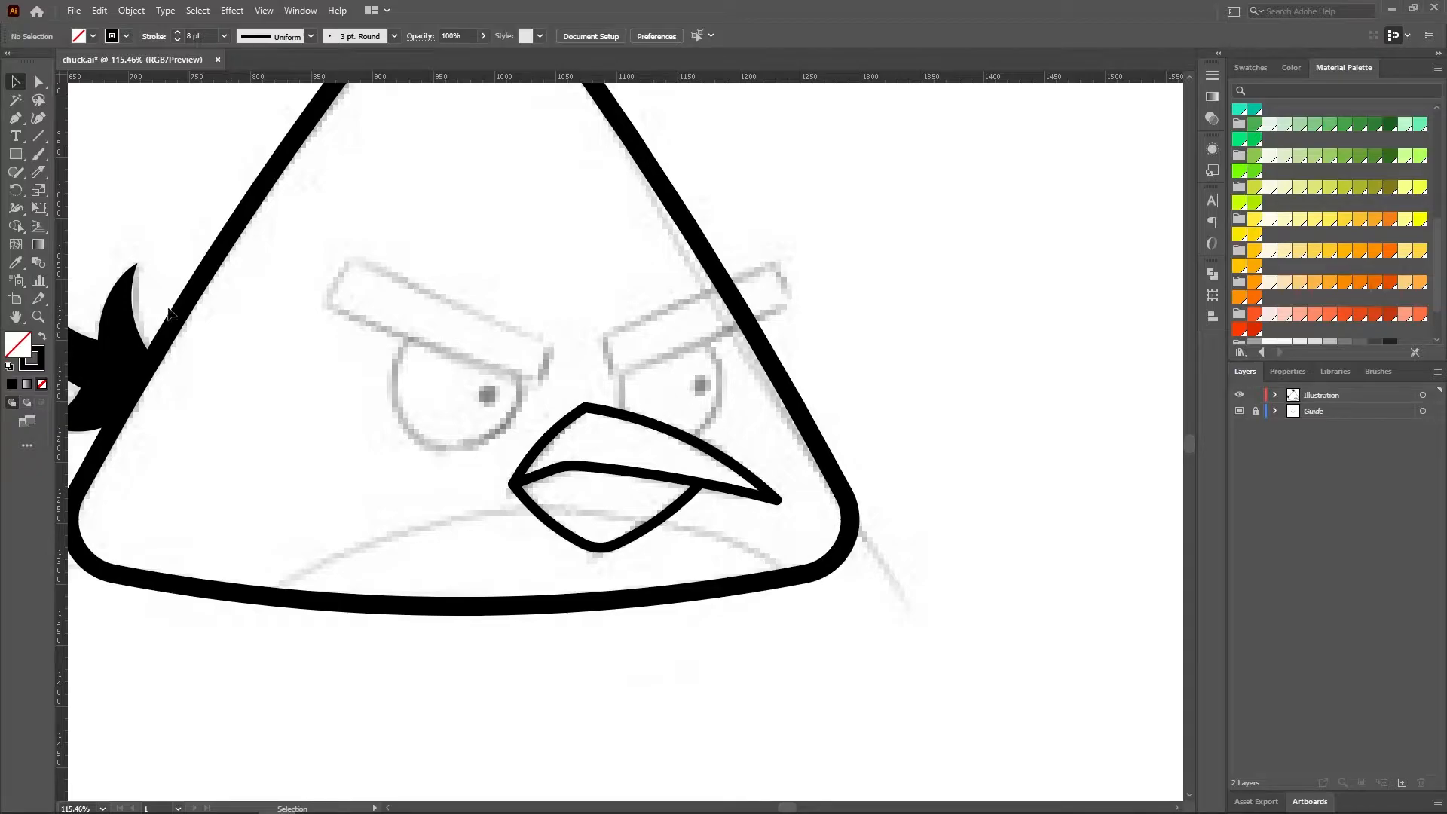
- Trace the left eyebrow with the Pen tool as a closed slanted four-sided bar above the left eye and deselect it
scroll(558, 407, down, 1)
scroll(749, 323, up, 1)
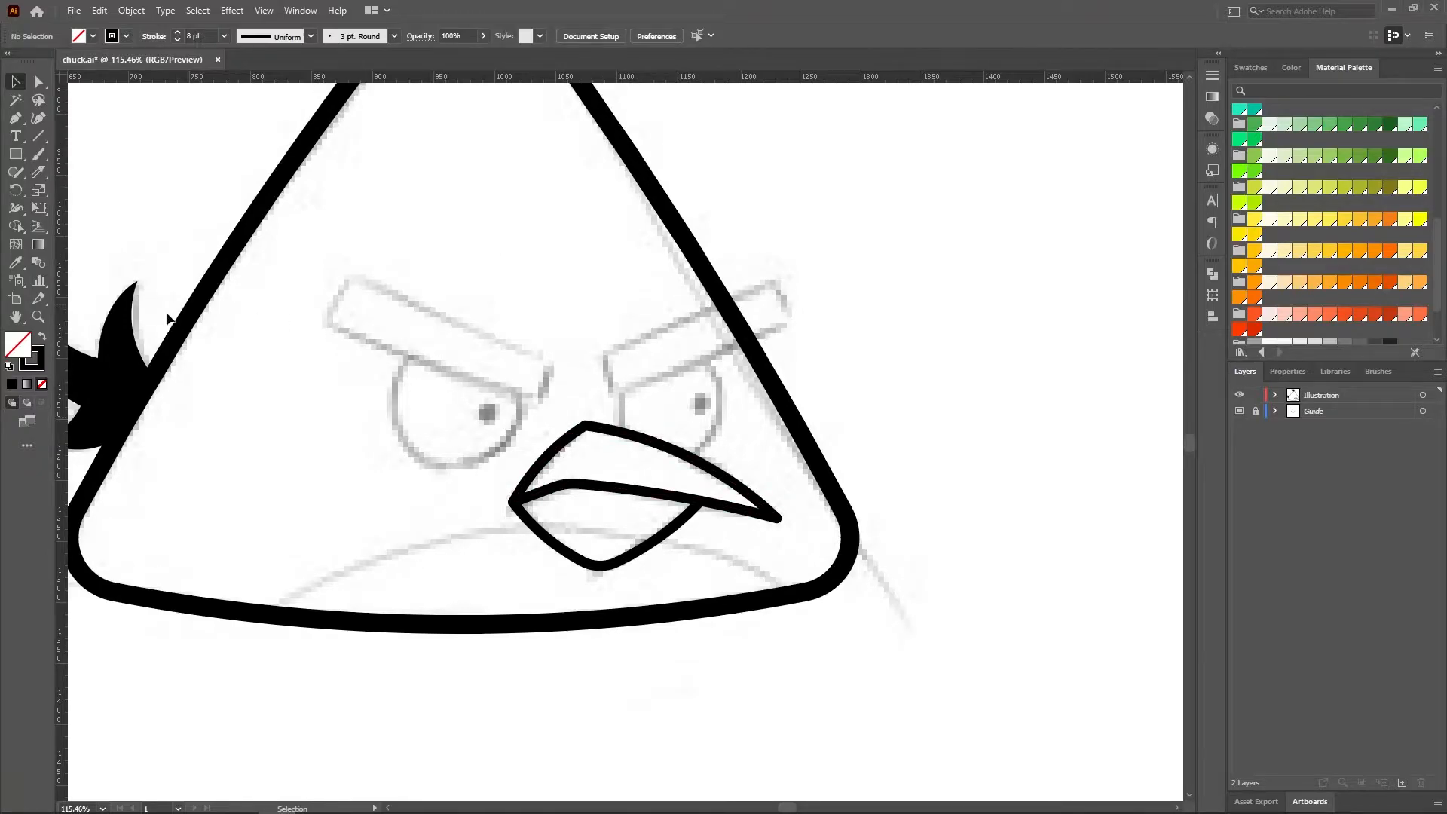
click(39, 317)
drag(467, 398, 499, 426)
click(17, 118)
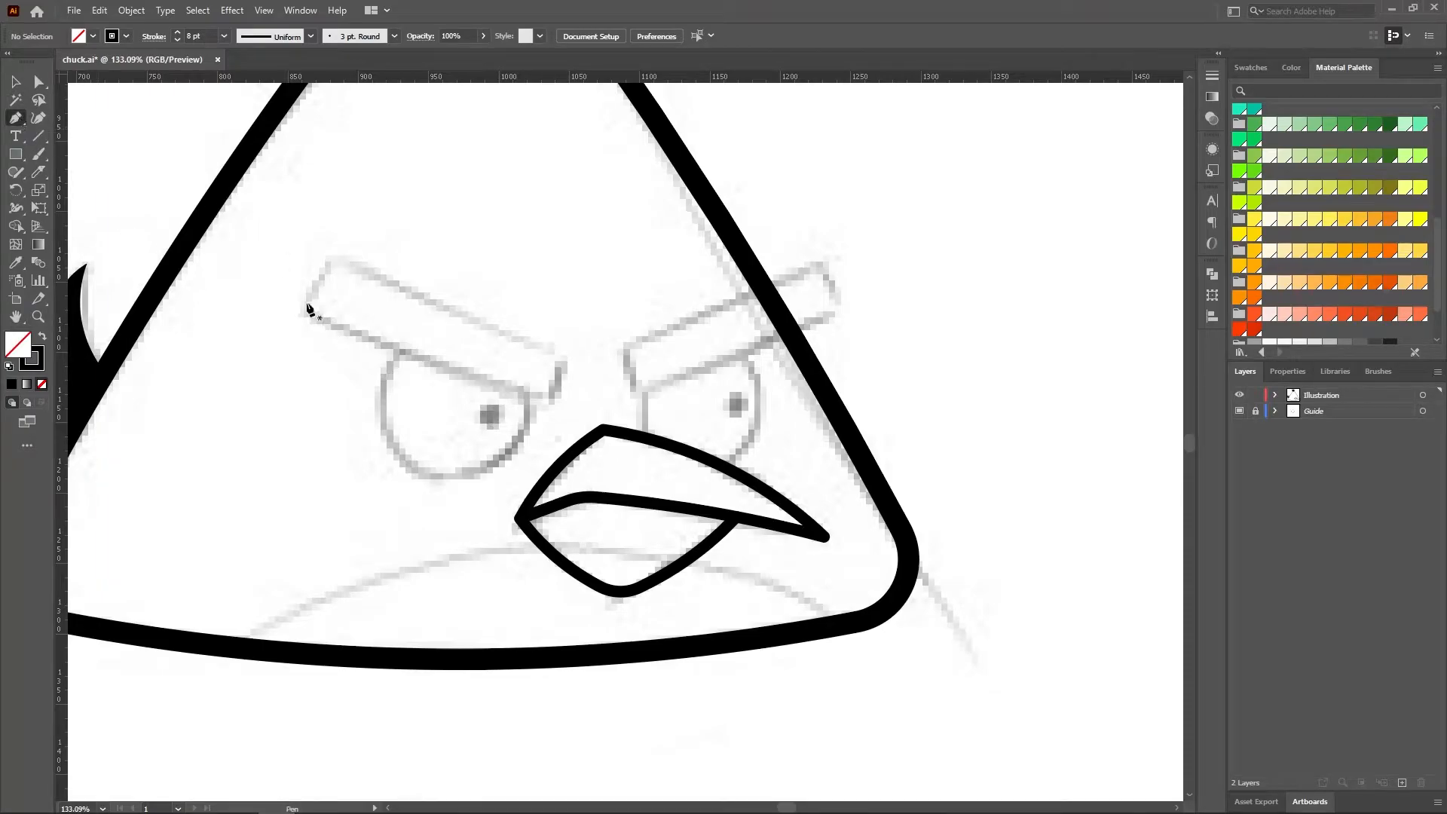
click(548, 405)
click(565, 363)
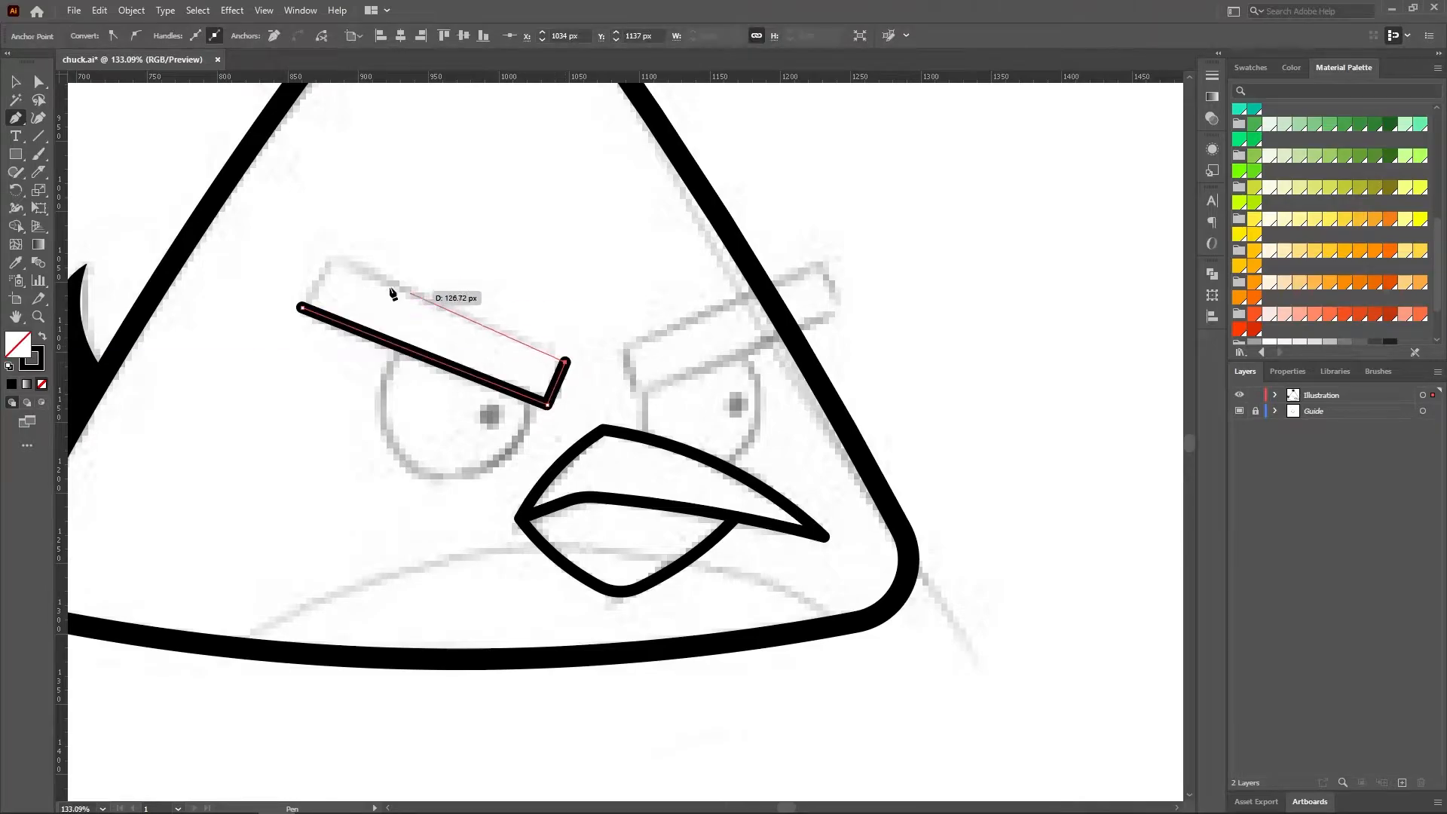
click(339, 254)
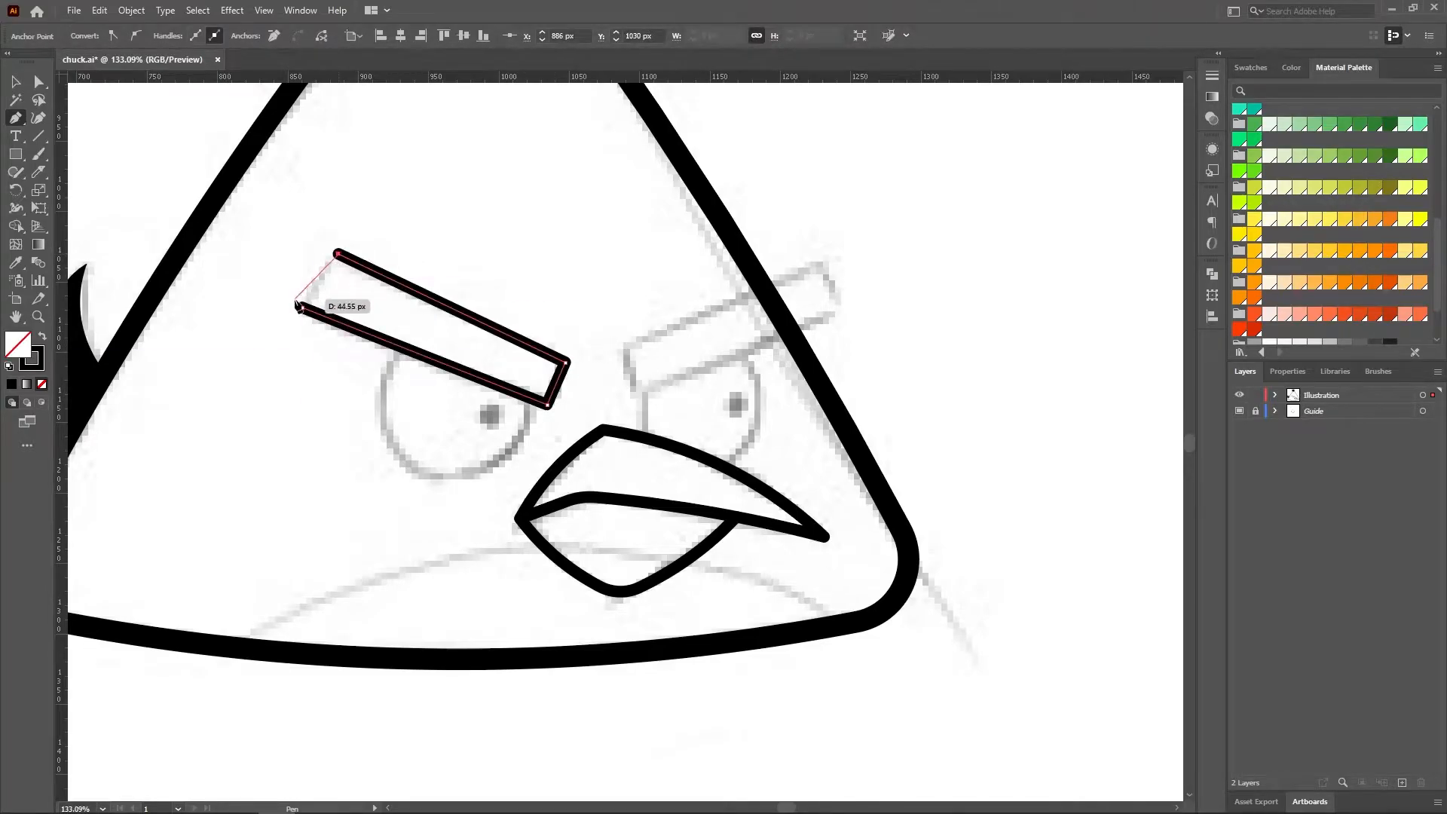
click(302, 308)
click(16, 80)
click(514, 269)
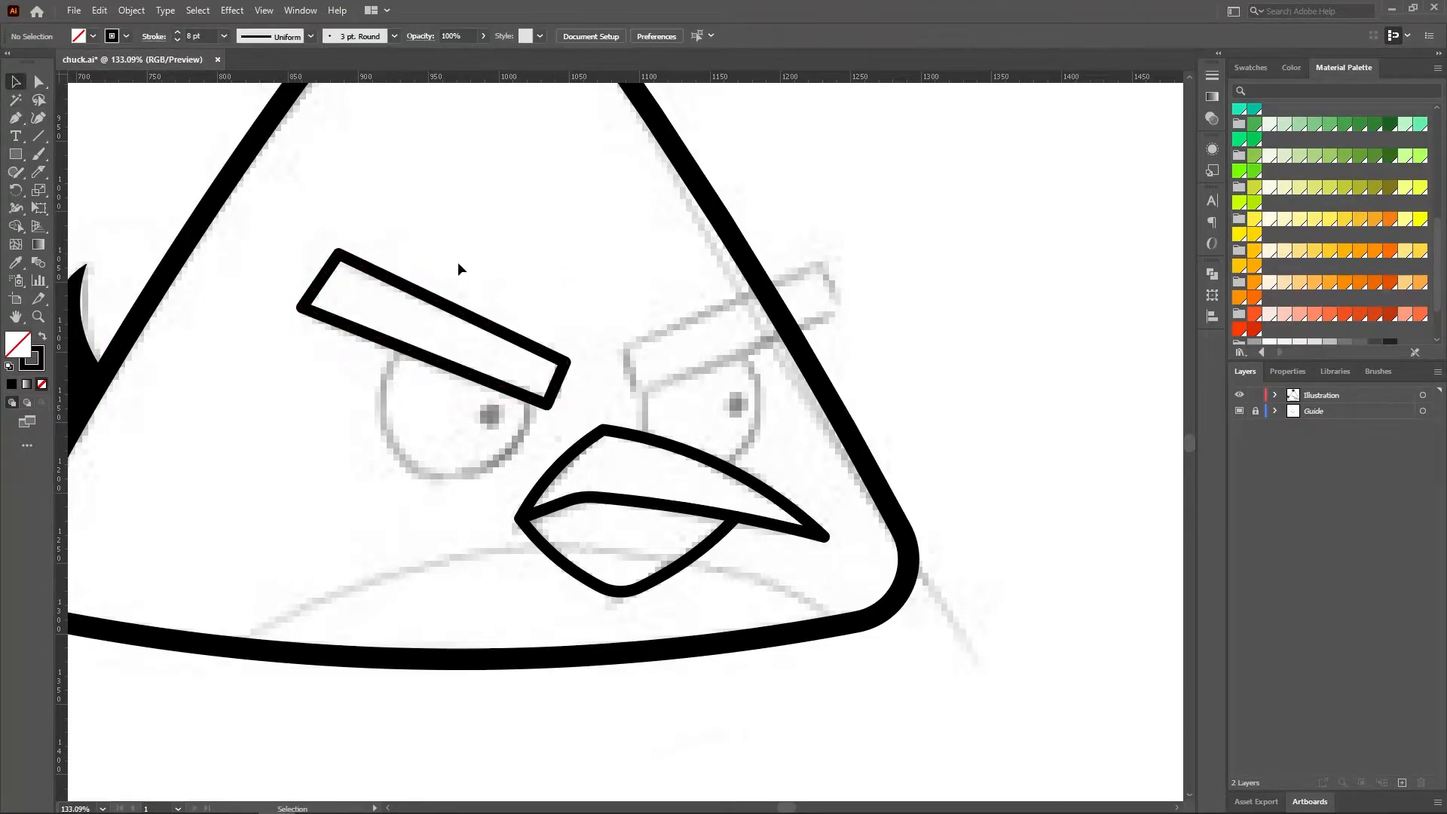
- Trace the right eyebrow with the Pen tool as a closed slanted four-sided bar above the right eye and deselect it
click(16, 118)
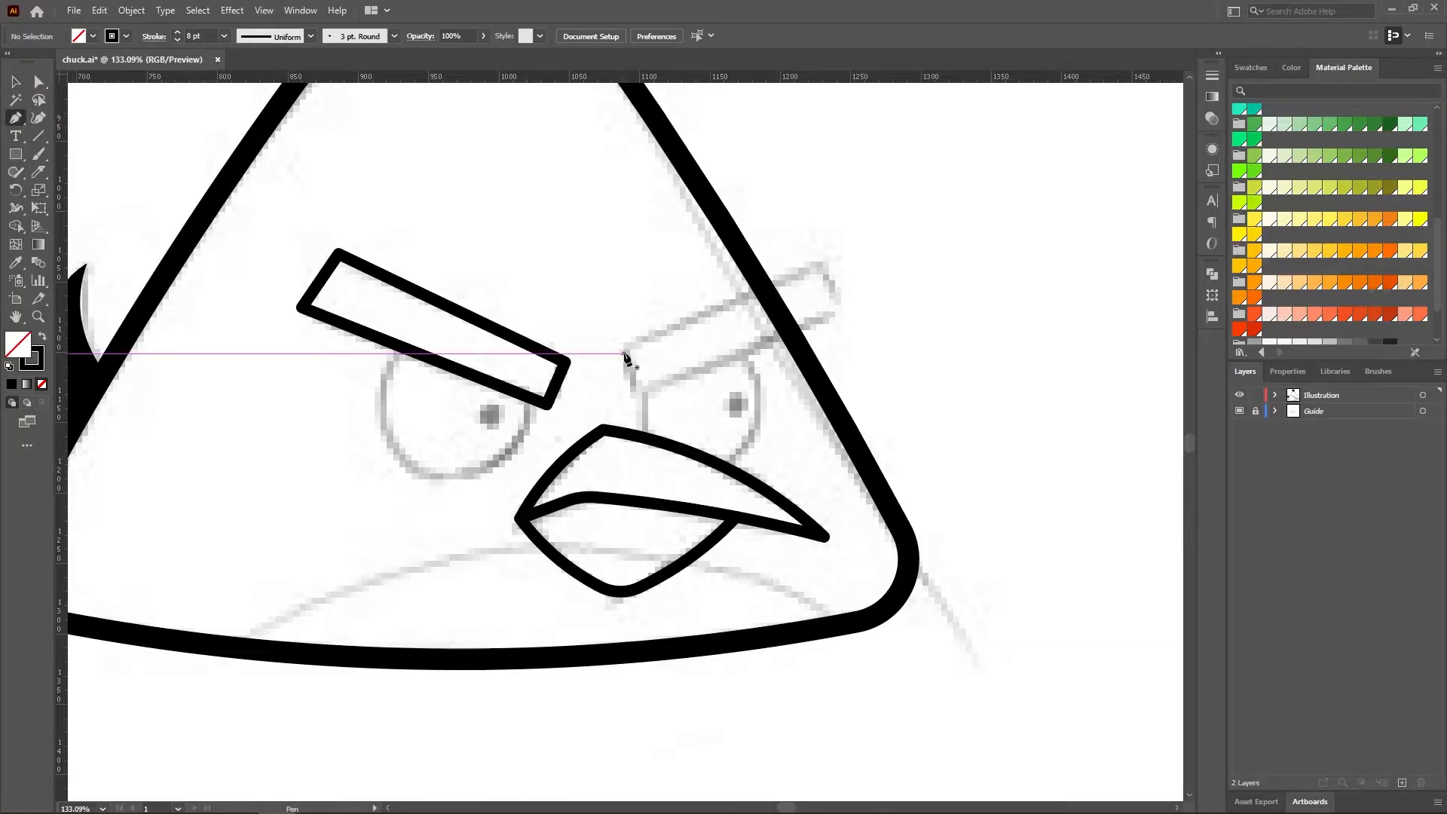
click(625, 352)
click(646, 394)
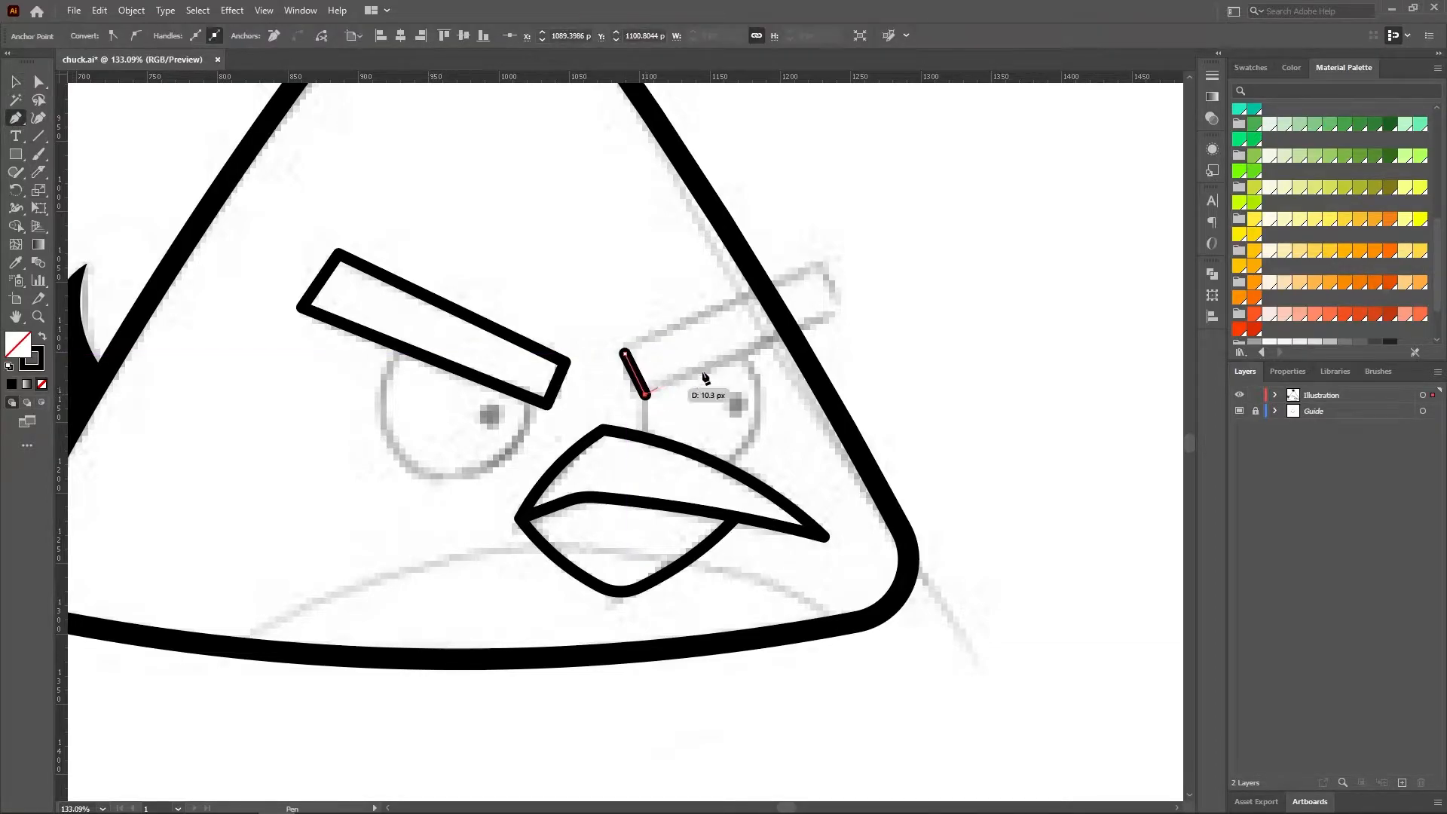
click(846, 309)
click(823, 258)
click(625, 353)
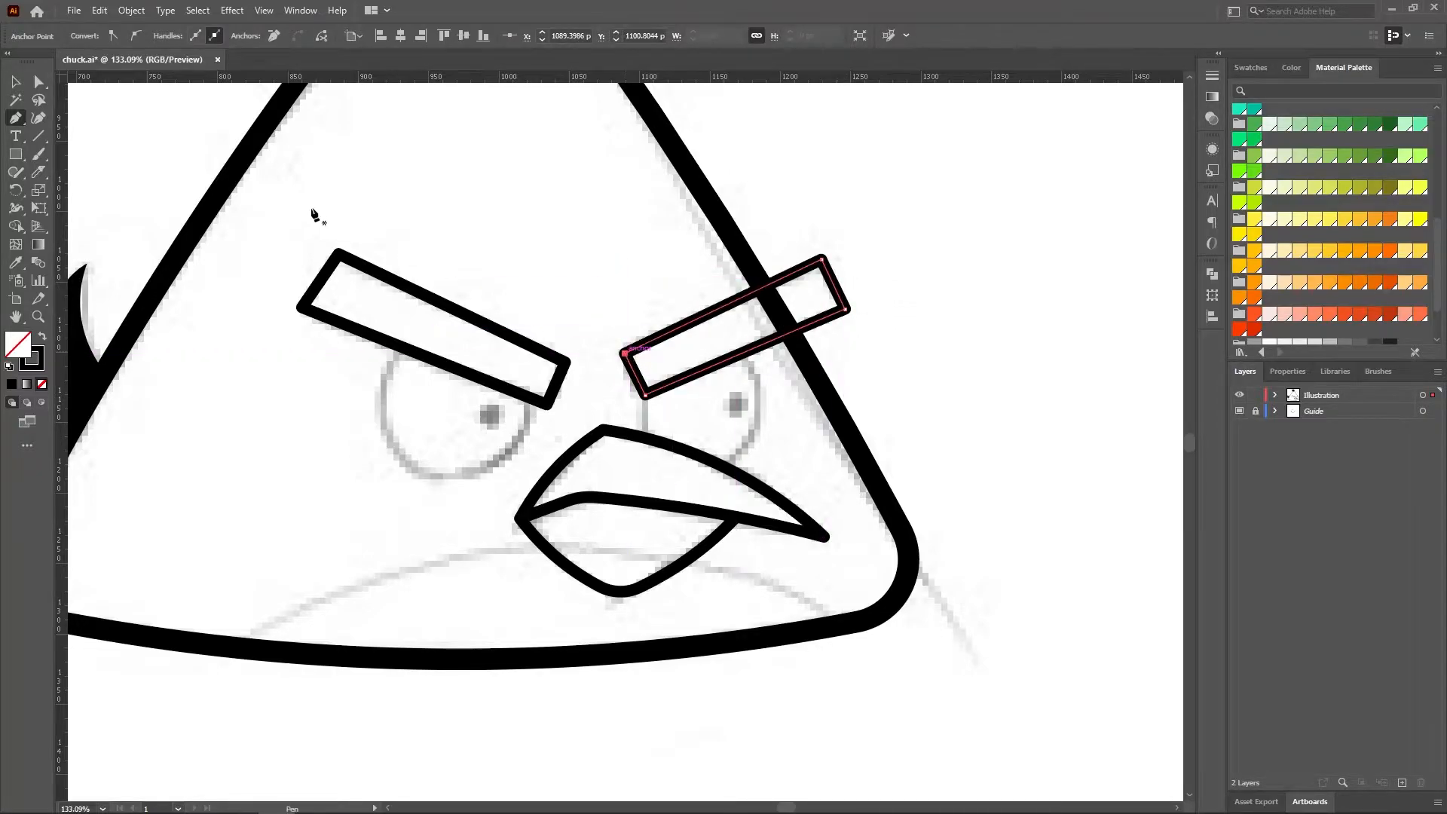
ctrl+click(565, 289)
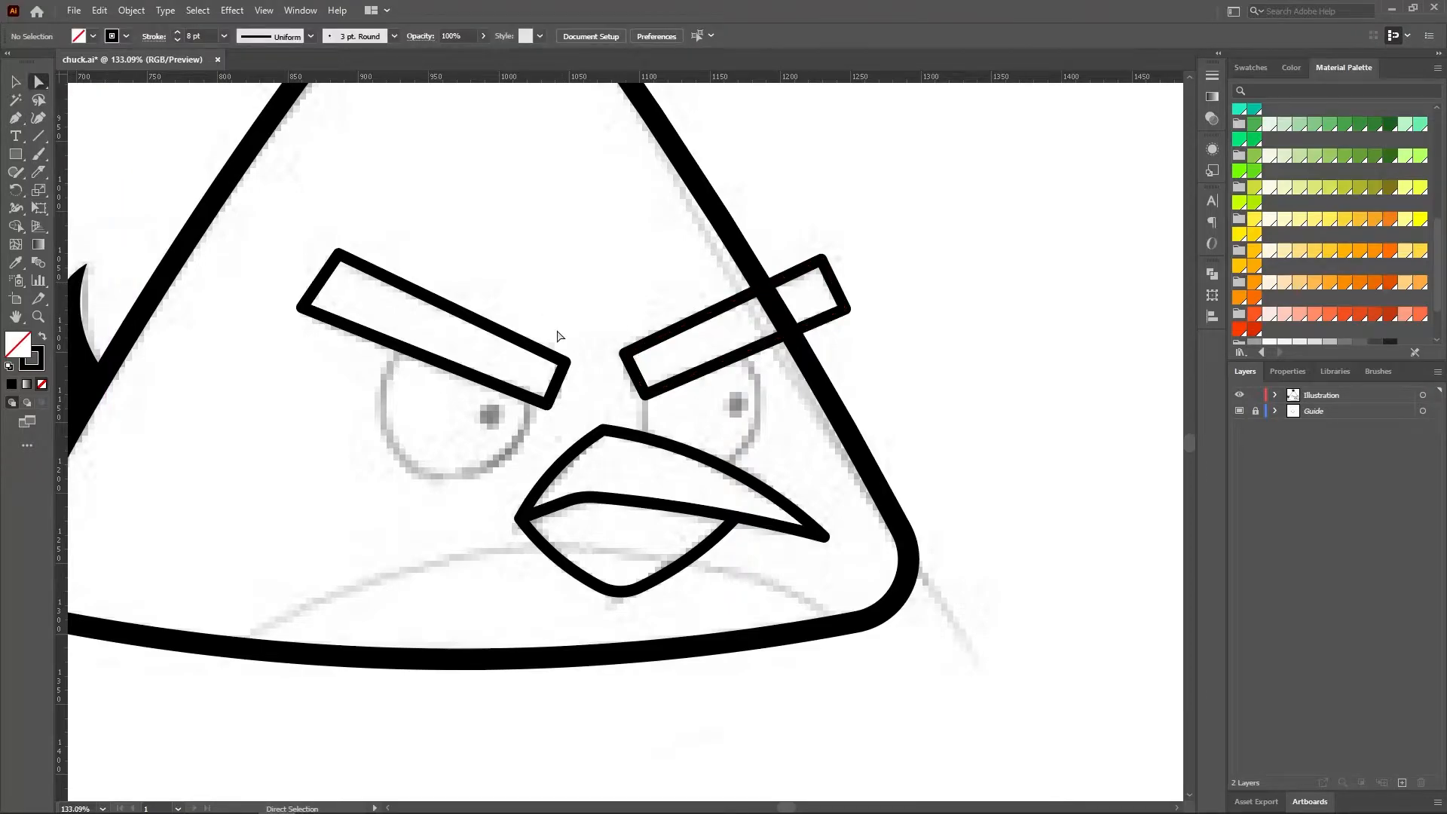
- Draw an unfilled circle about 106 px wide over the sketched left eye with the Ellipse tool
click(39, 316)
drag(567, 495, 587, 494)
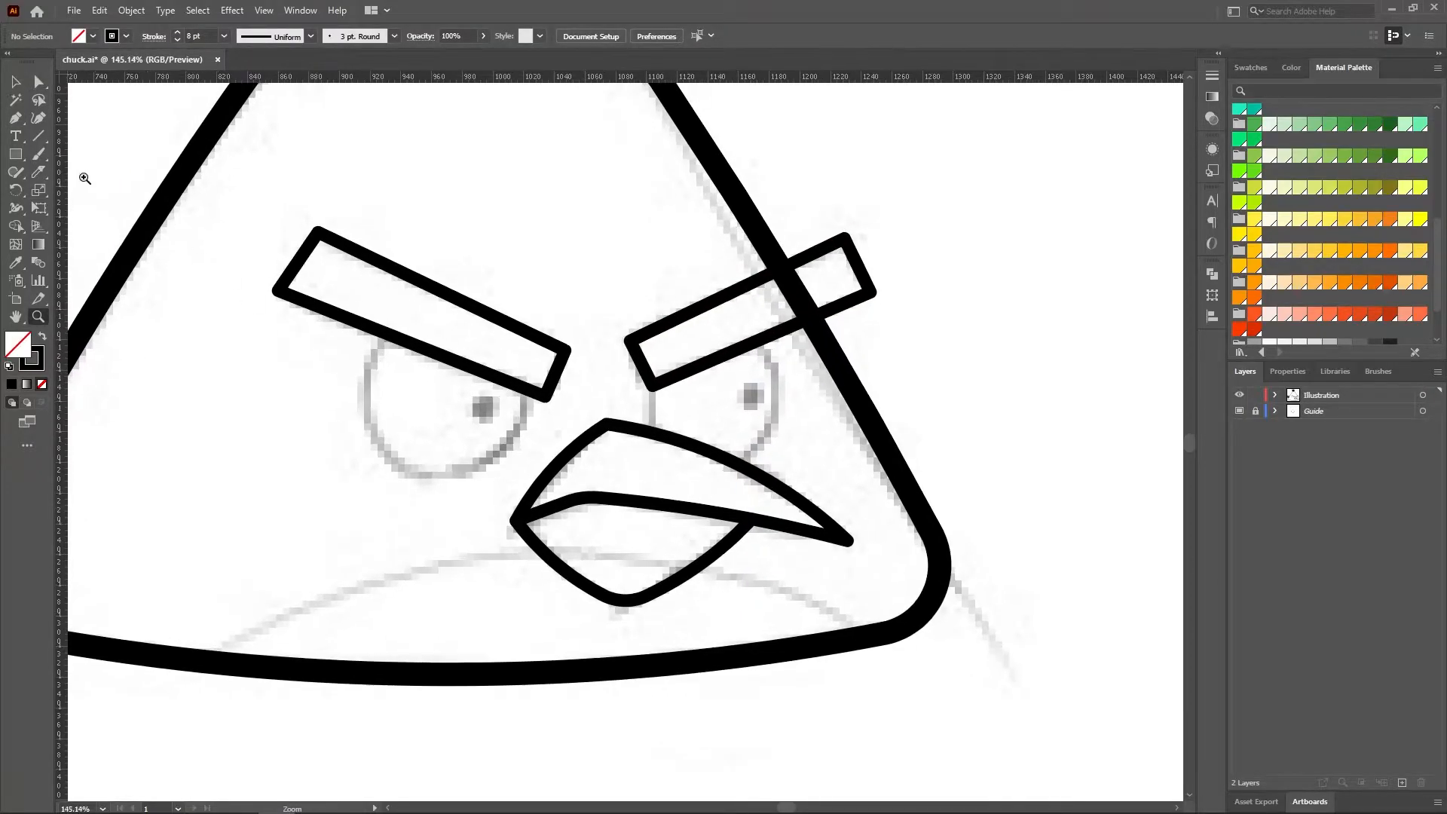
drag(21, 157, 74, 188)
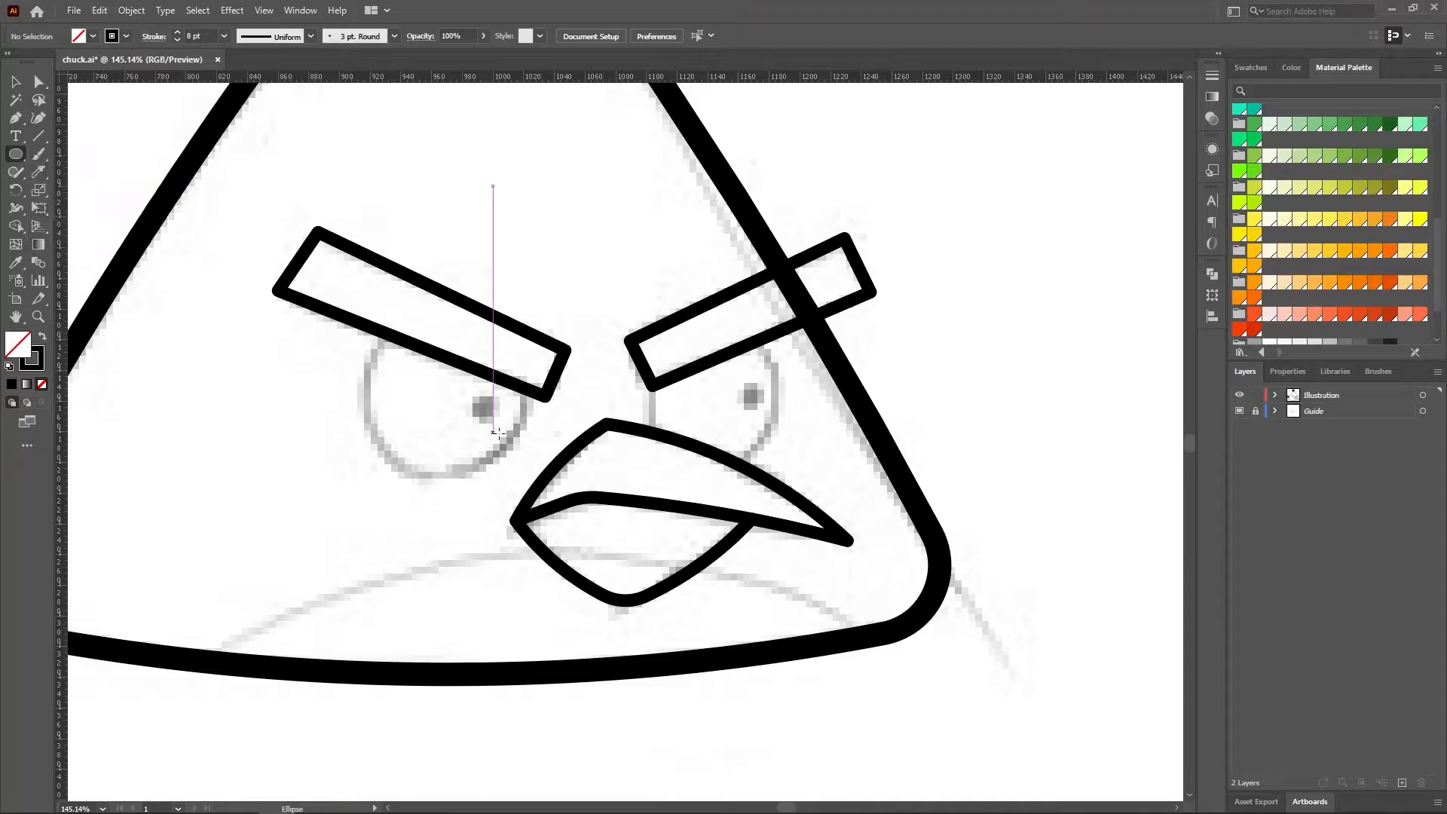
drag(439, 407, 516, 488)
key(v)
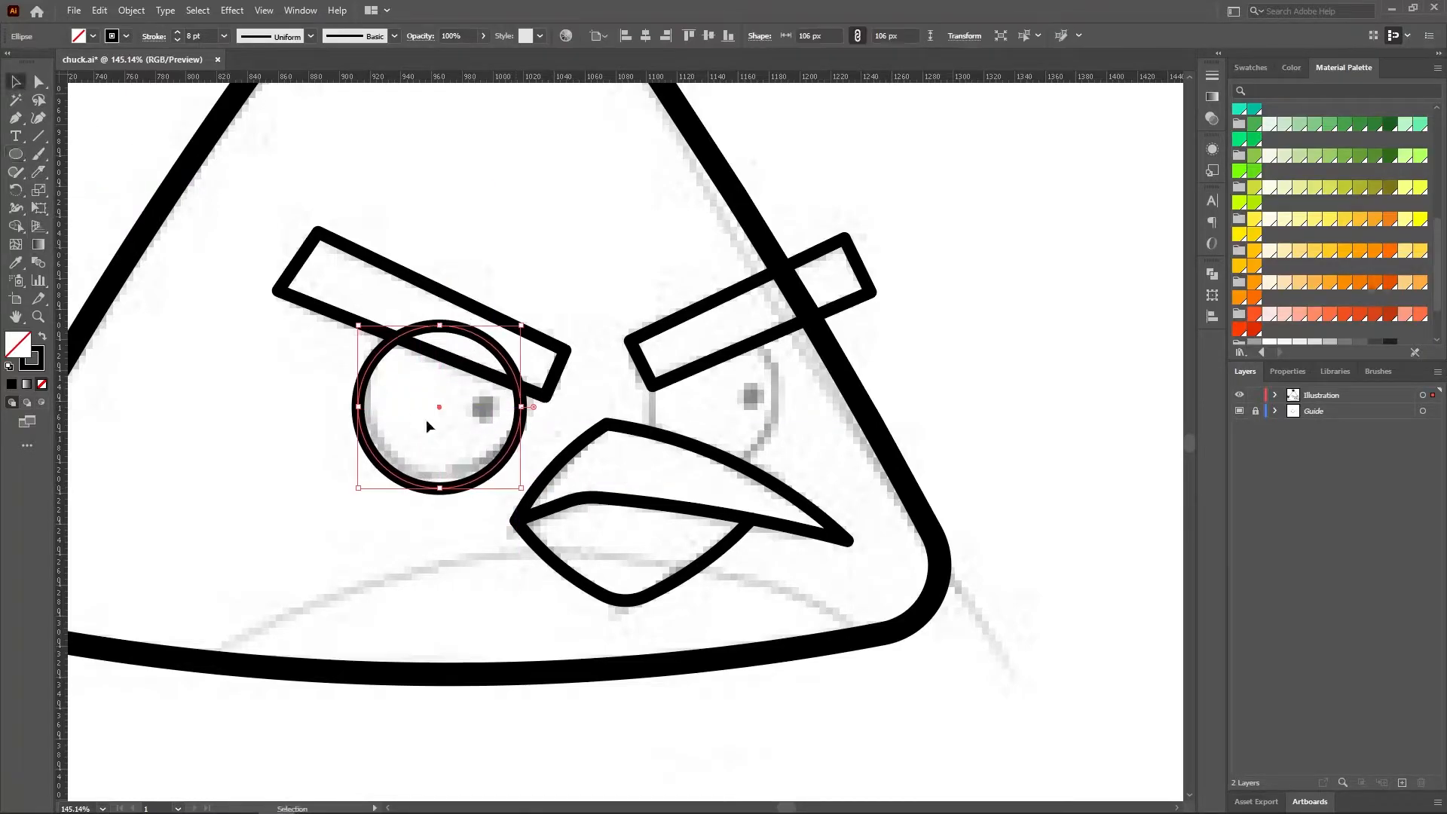
- Copy the left eye circle onto the right eye, scale the copy to about 85 px, and check its fit against the sketch
drag(440, 407, 733, 394)
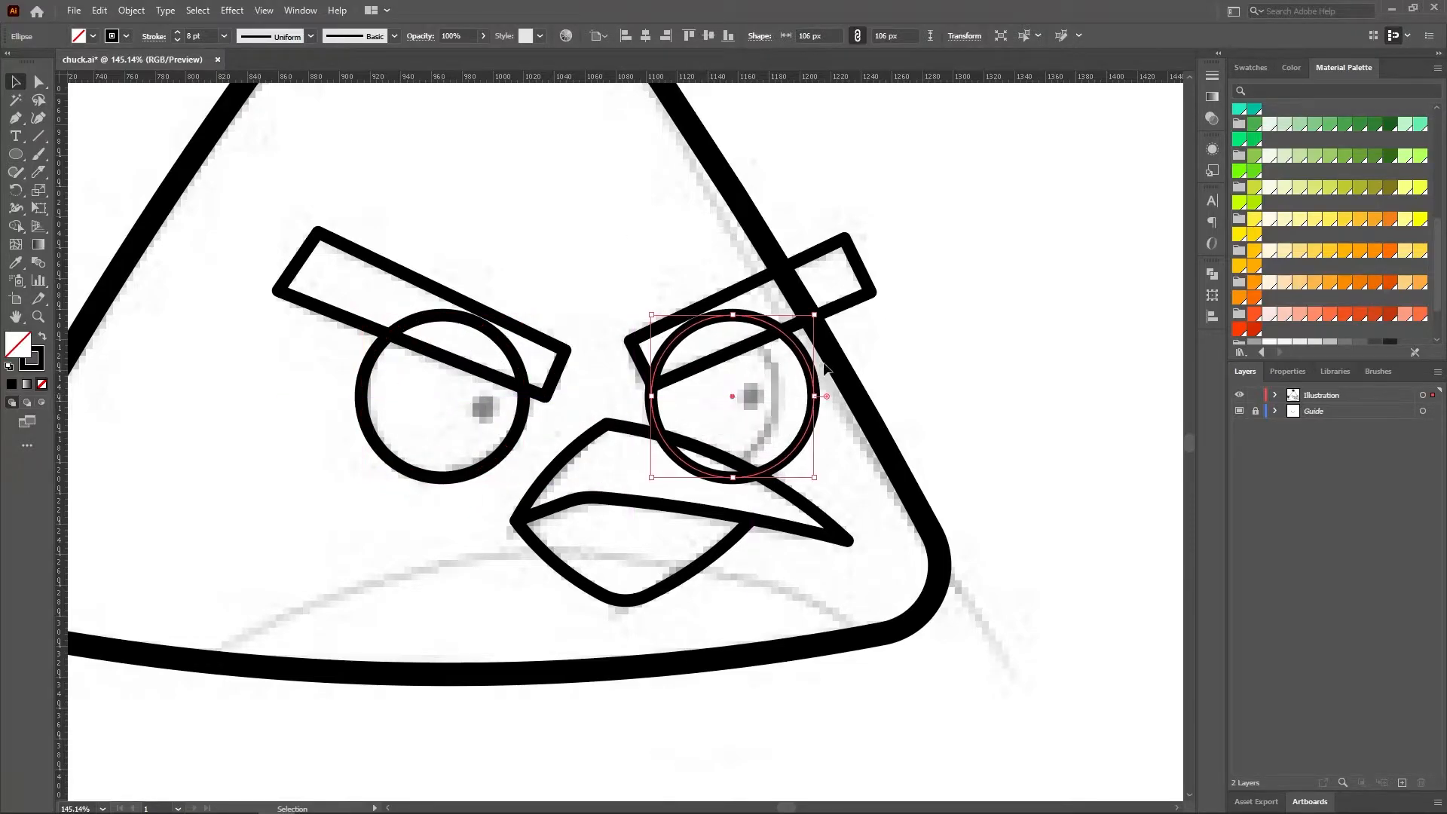
drag(818, 315, 781, 347)
drag(712, 405, 714, 397)
mouse_move(727, 304)
mouse_down()
mouse_move(761, 295)
mouse_move(752, 313)
mouse_move(719, 309)
mouse_move(735, 299)
mouse_up()
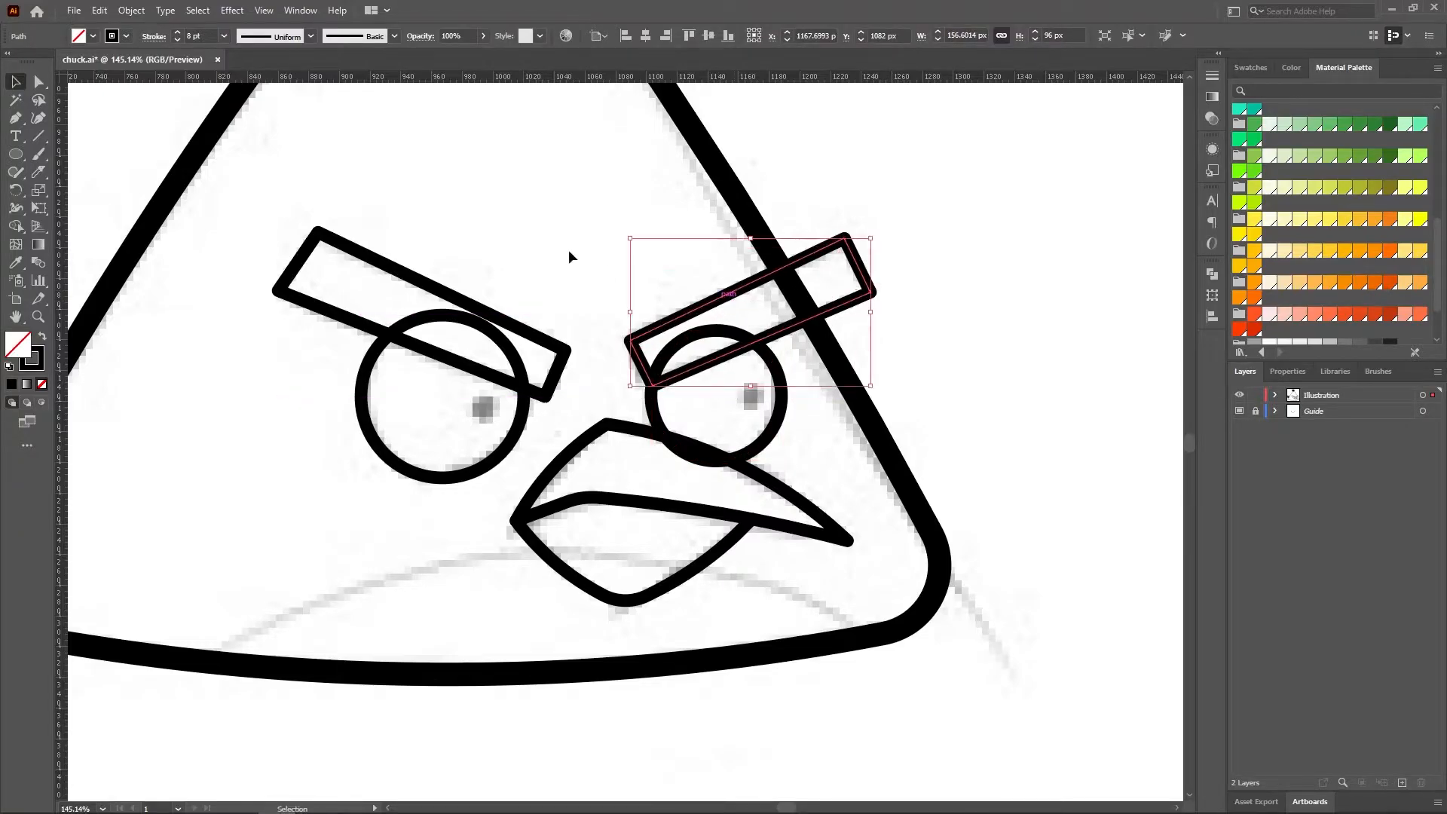
click(569, 251)
click(770, 434)
mouse_move(711, 396)
mouse_down()
mouse_move(736, 391)
mouse_move(717, 395)
mouse_up()
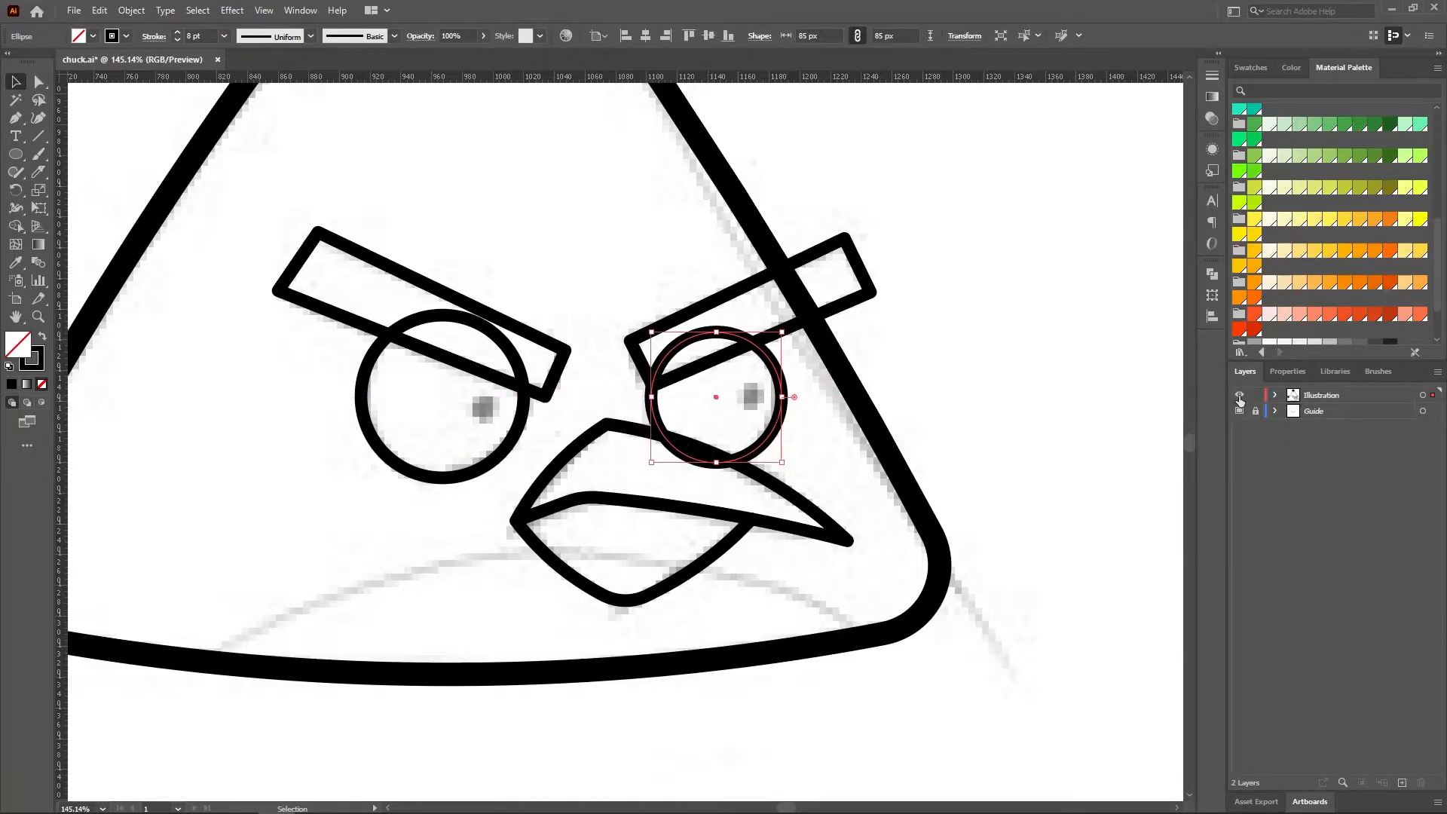
click(1240, 396)
click(1240, 397)
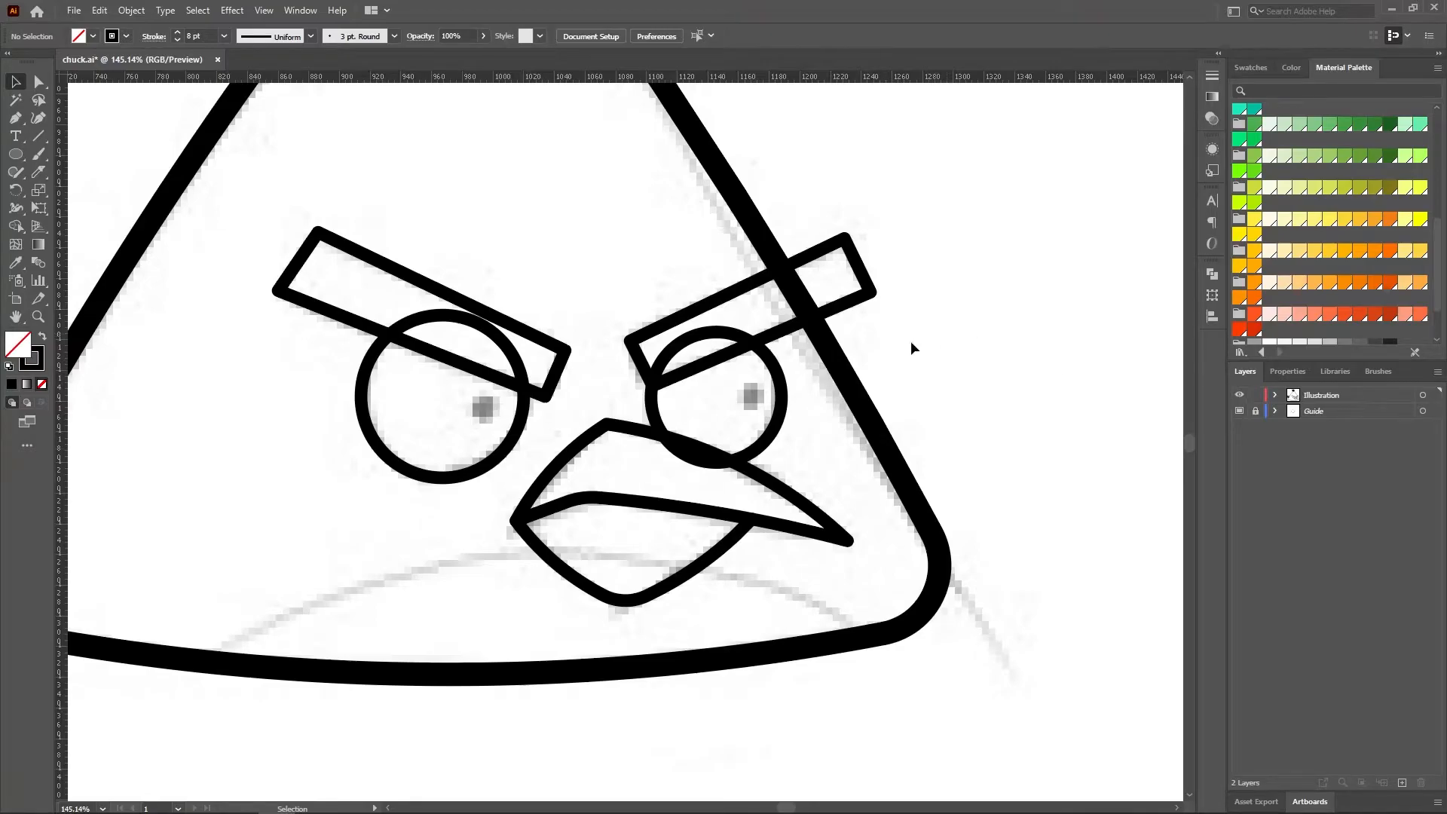
- Remove the part of the left eye circle inside the left eyebrow with the Shape Builder, keeping the eyebrow bar
drag(284, 173, 565, 501)
click(15, 226)
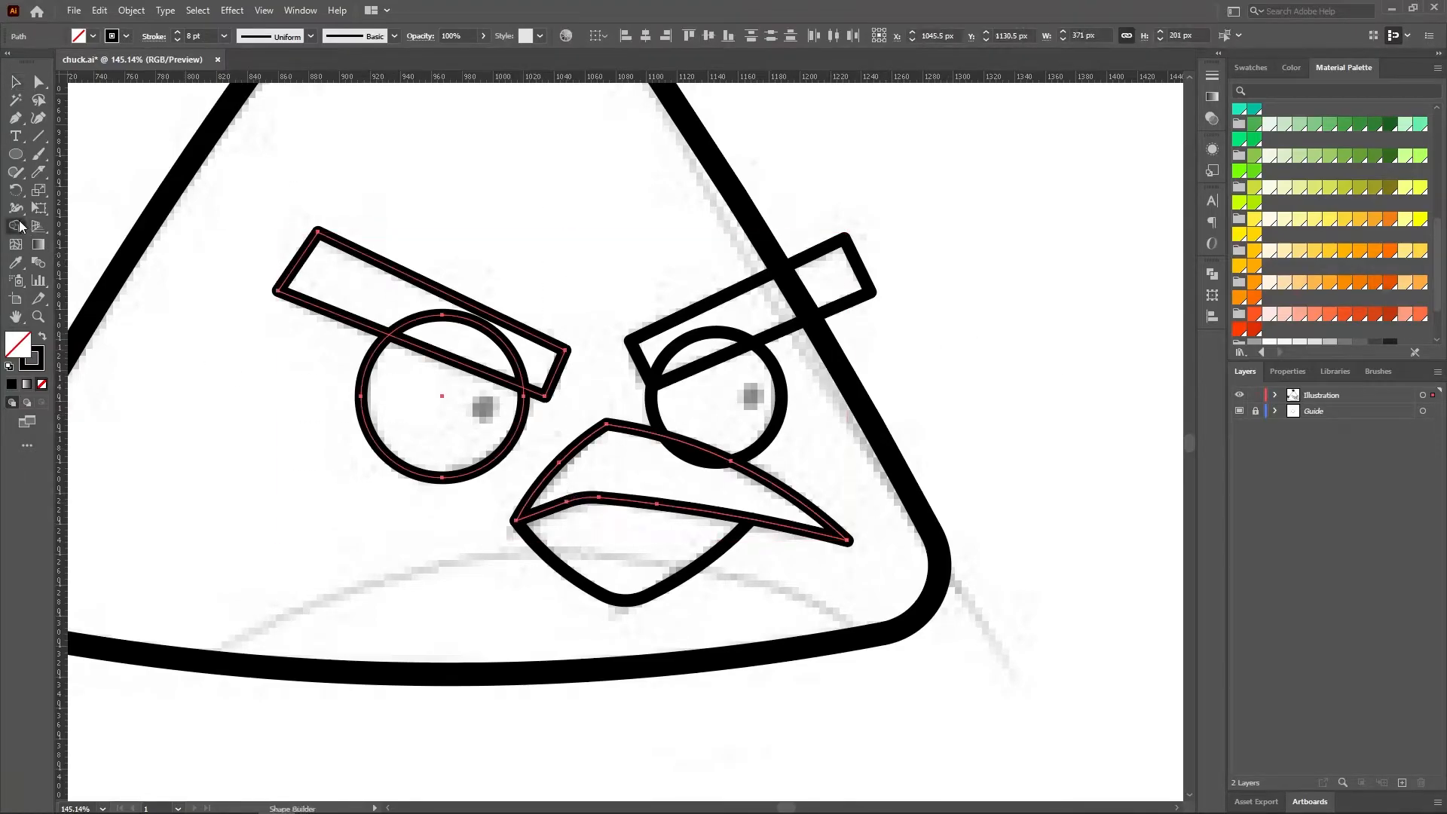
drag(402, 302, 511, 354)
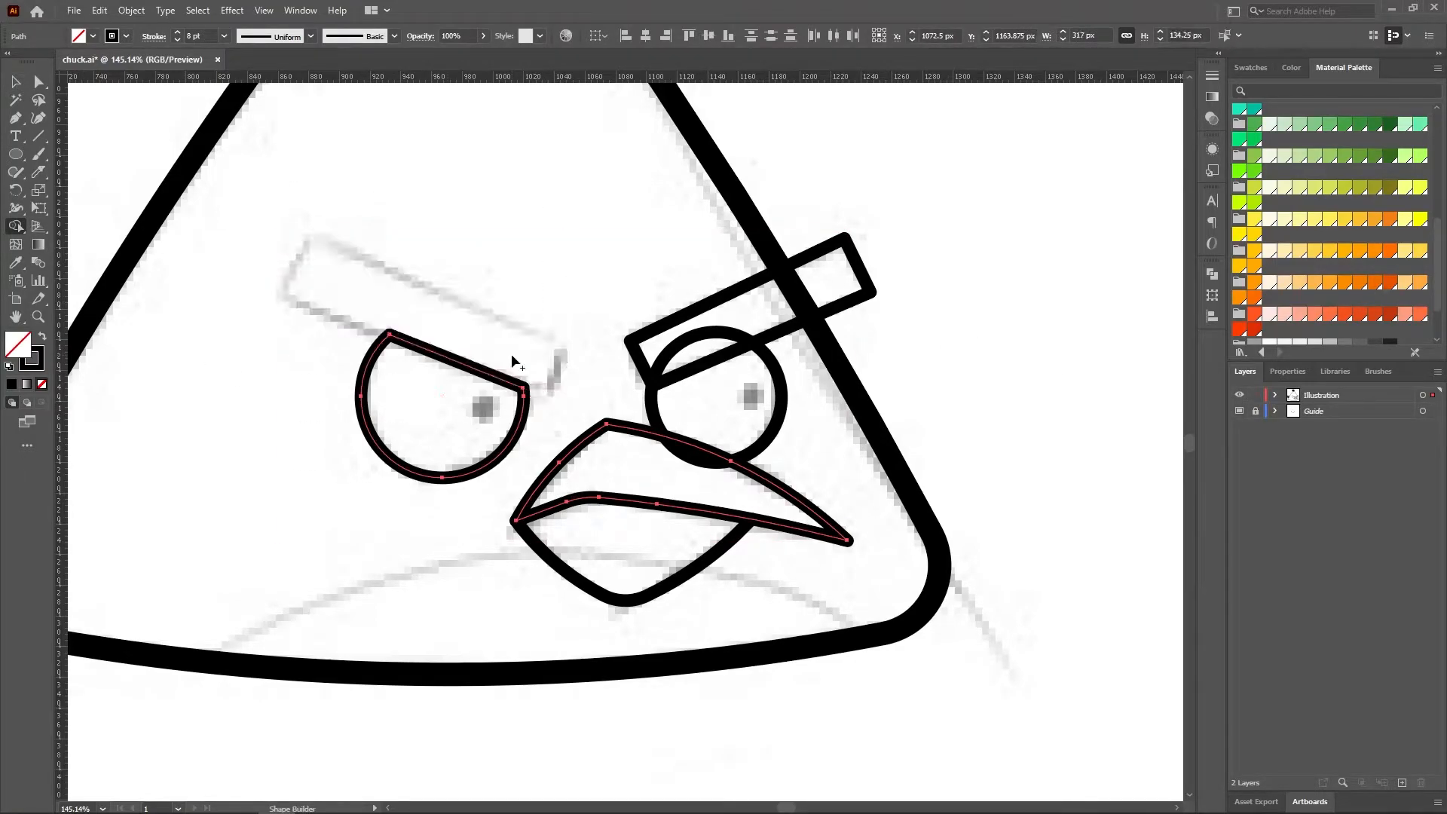
key(ctrl+z)
alt+click(475, 320)
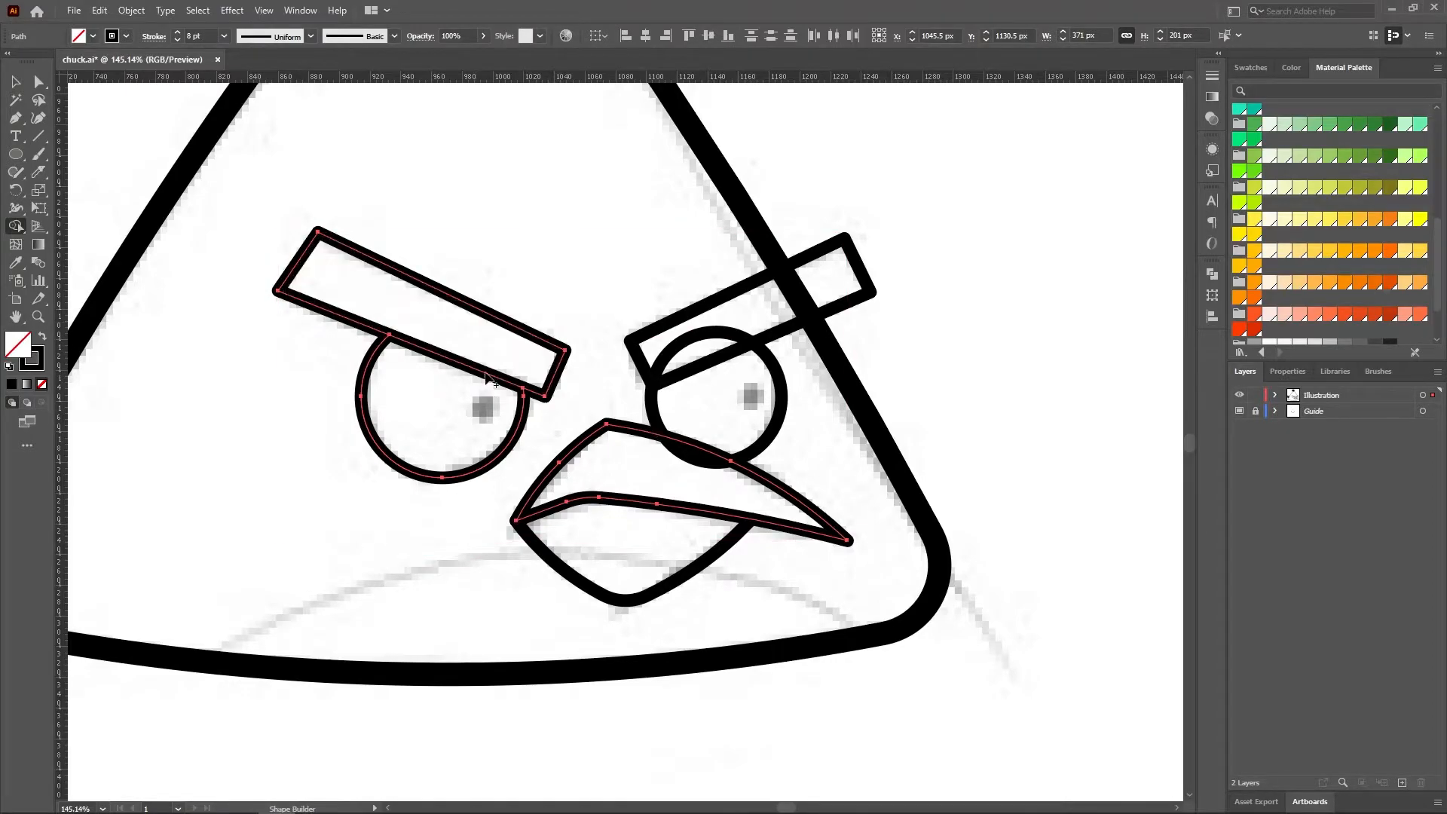
- Remove the part of the right eye circle overlapping the right eyebrow with the Shape Builder and deselect
click(15, 81)
drag(858, 228, 626, 354)
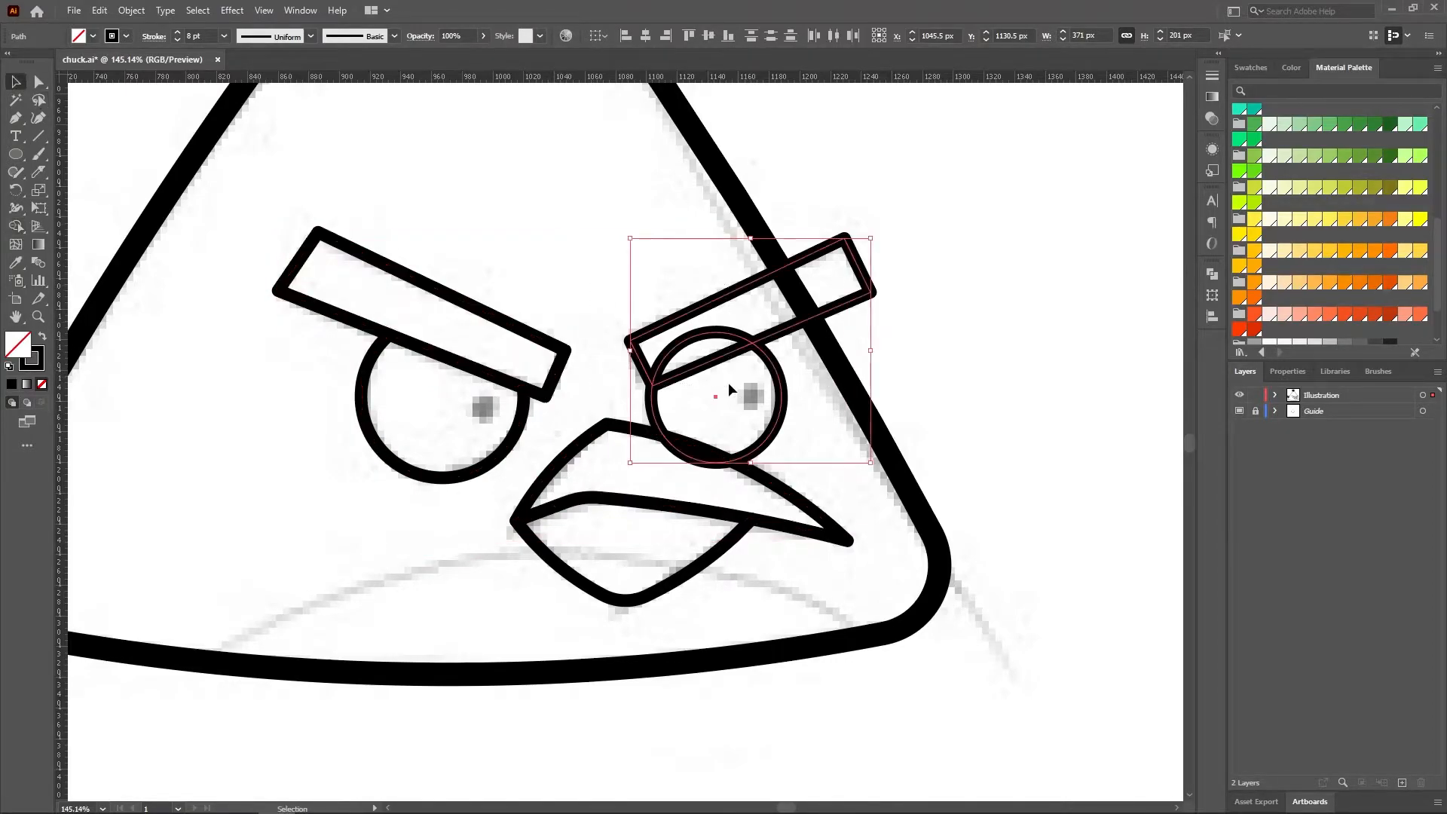
click(16, 226)
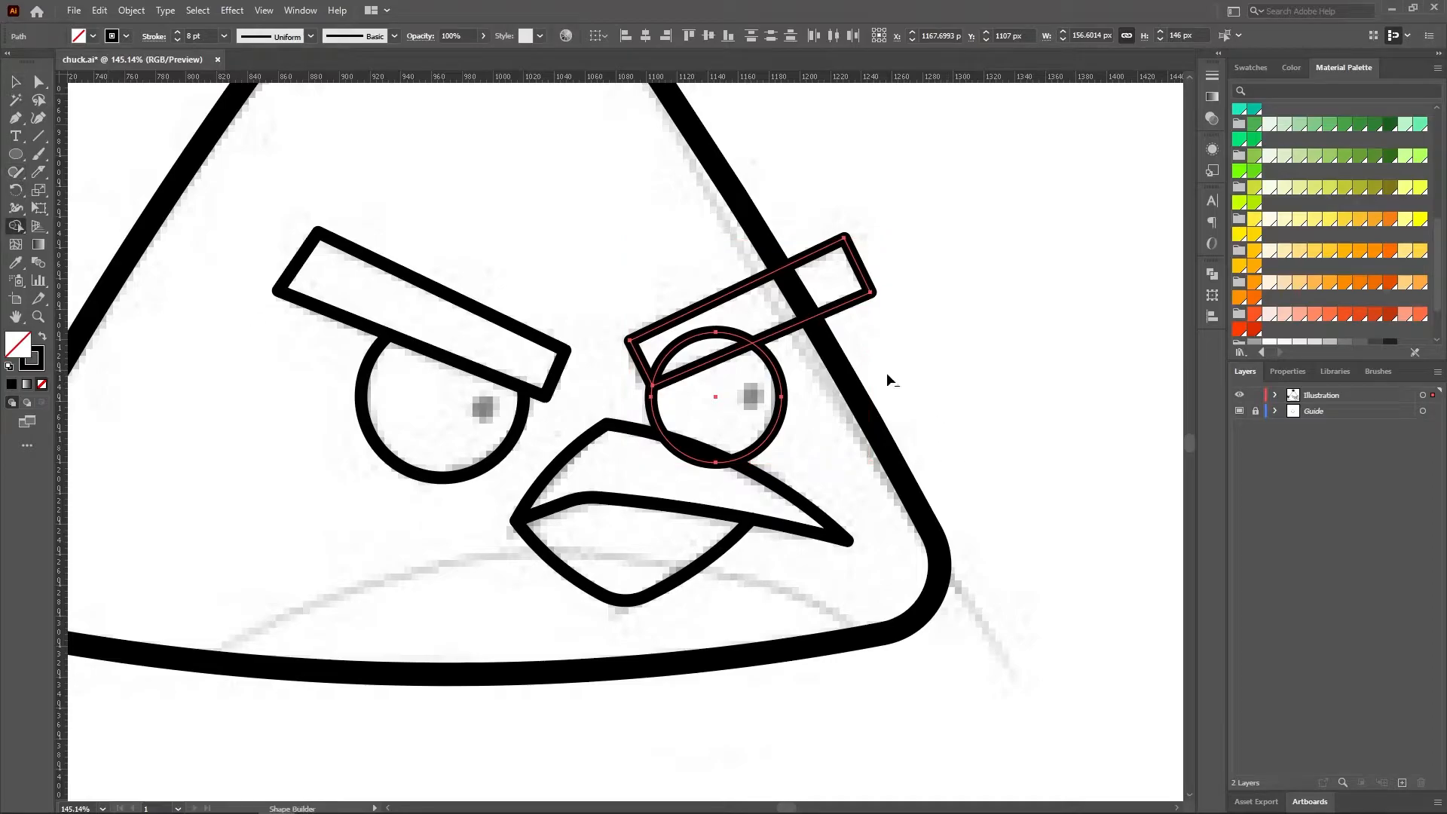
alt+click(698, 335)
key(v)
click(214, 309)
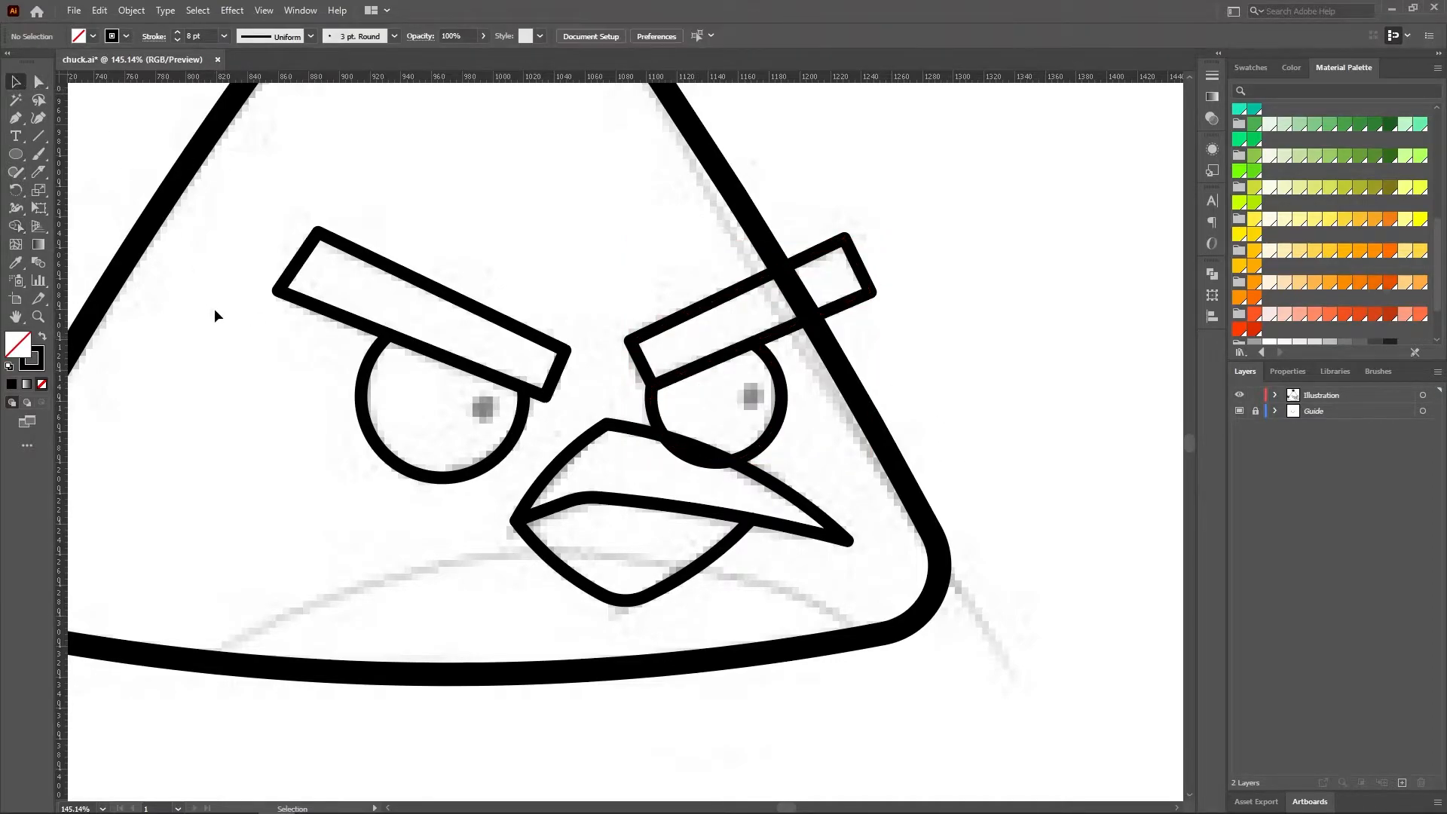
- Draw a circle about 12 px wide as the left eye's pupil and fill it with black
scroll(532, 443, up, 2)
key(l)
drag(472, 404, 483, 417)
click(78, 36)
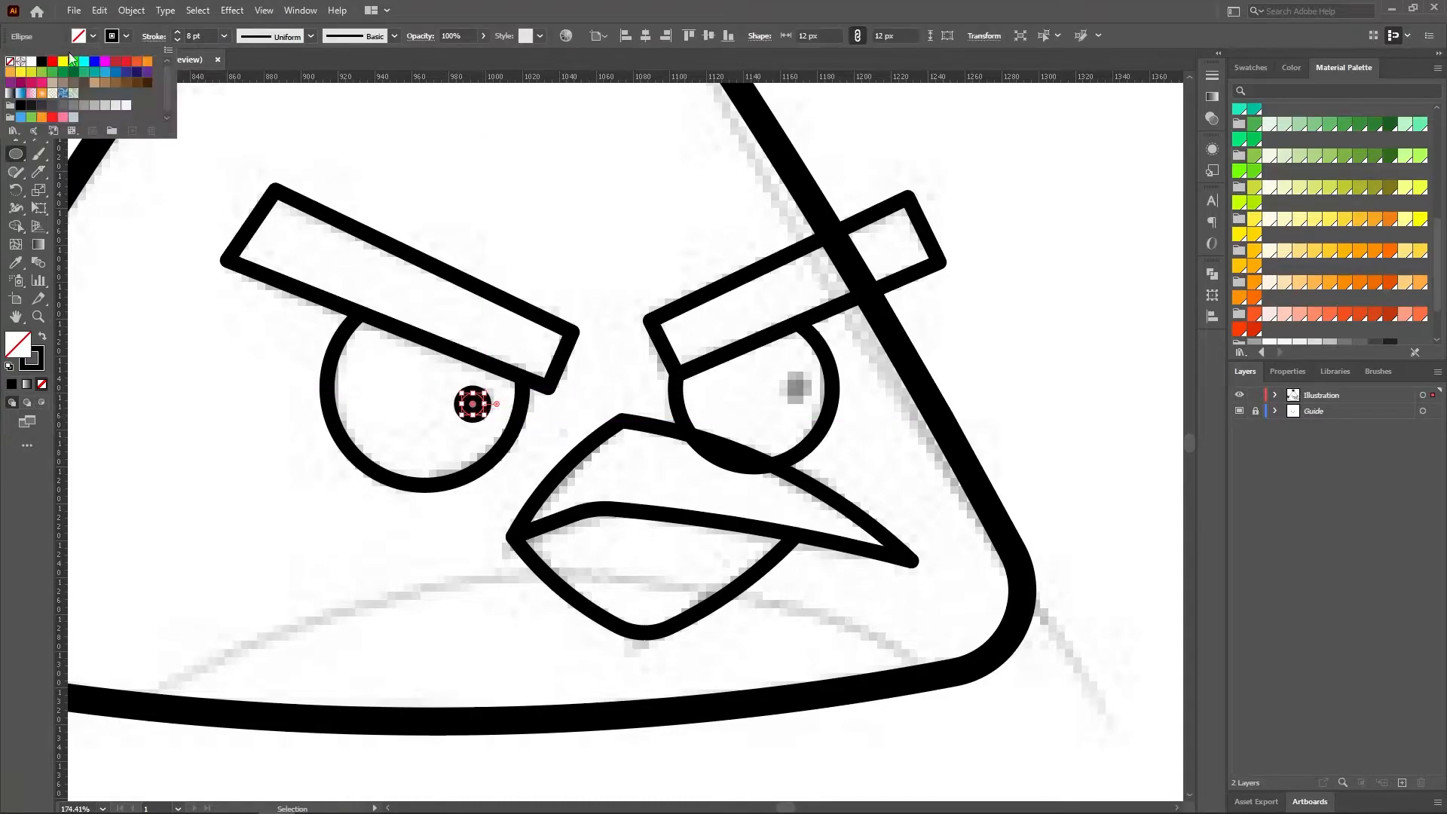
click(43, 63)
- Copy the left pupil into the right eye and place it near the eye's inner, beak-side edge
drag(475, 408, 789, 388)
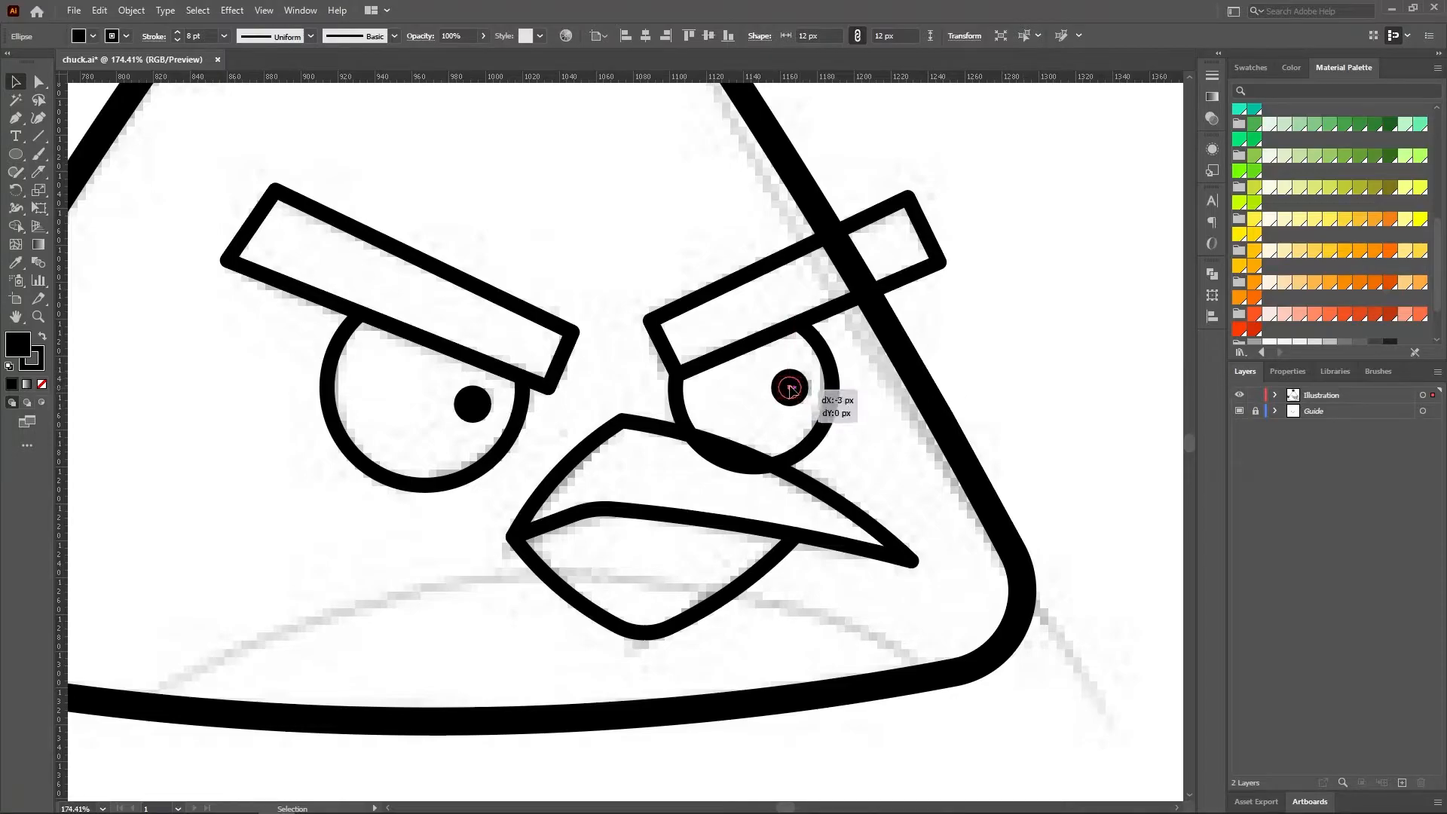
click(1037, 375)
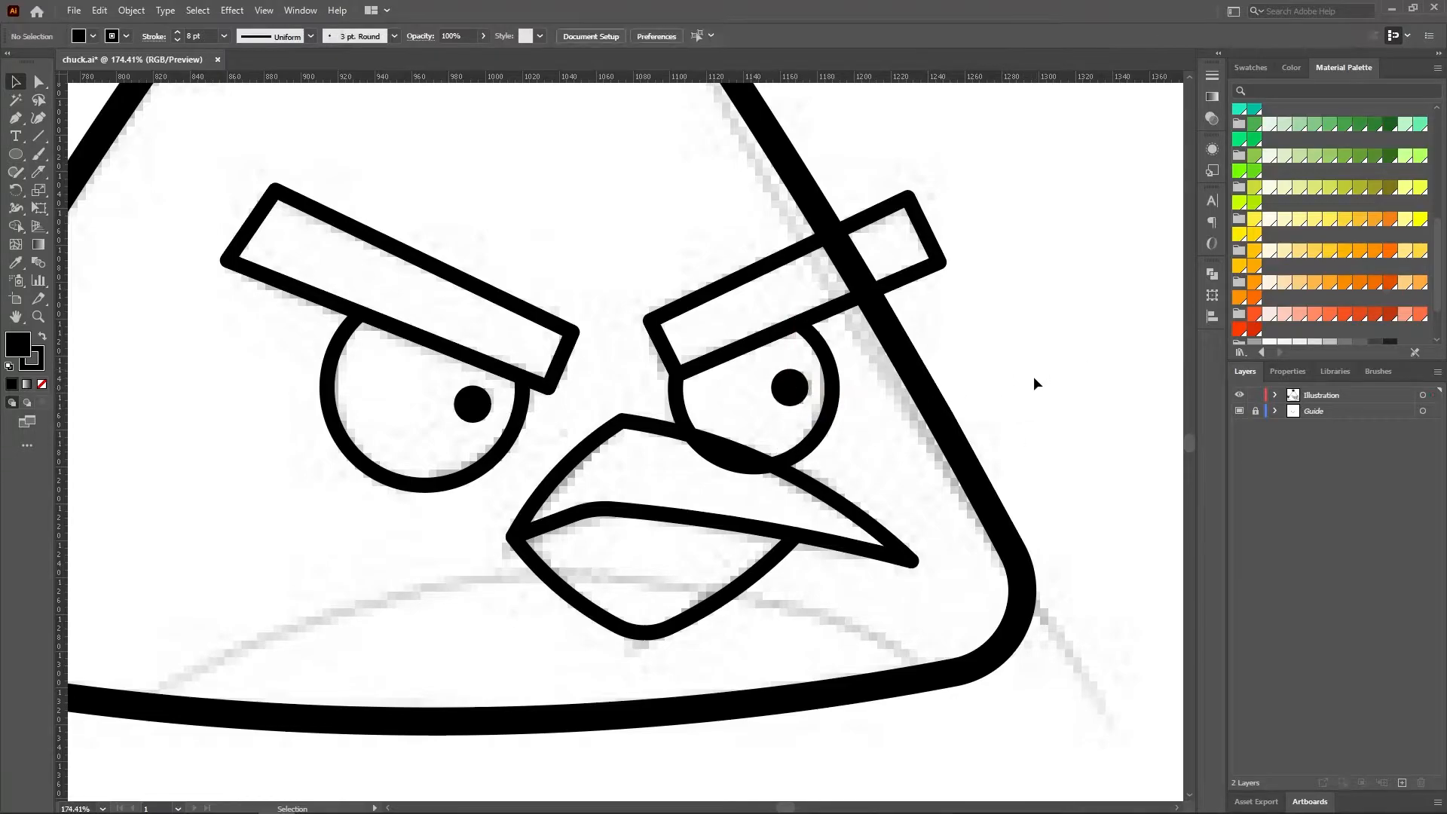
drag(790, 390, 802, 493)
click(630, 240)
- Try to clean up the overlap between the right eye and the upper beak with the Shape Builder
click(617, 374)
click(15, 225)
click(733, 454)
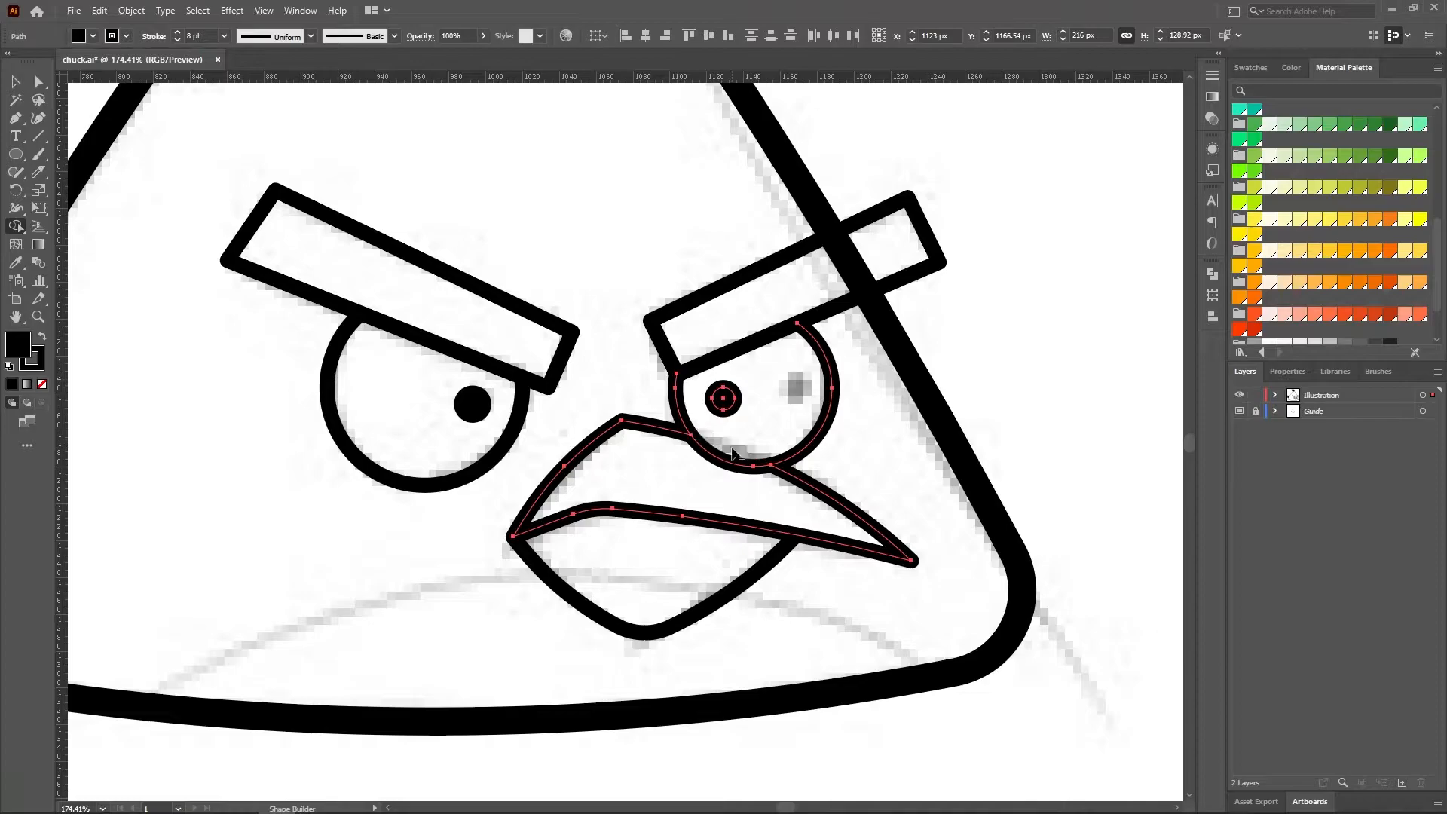
click(16, 82)
click(104, 336)
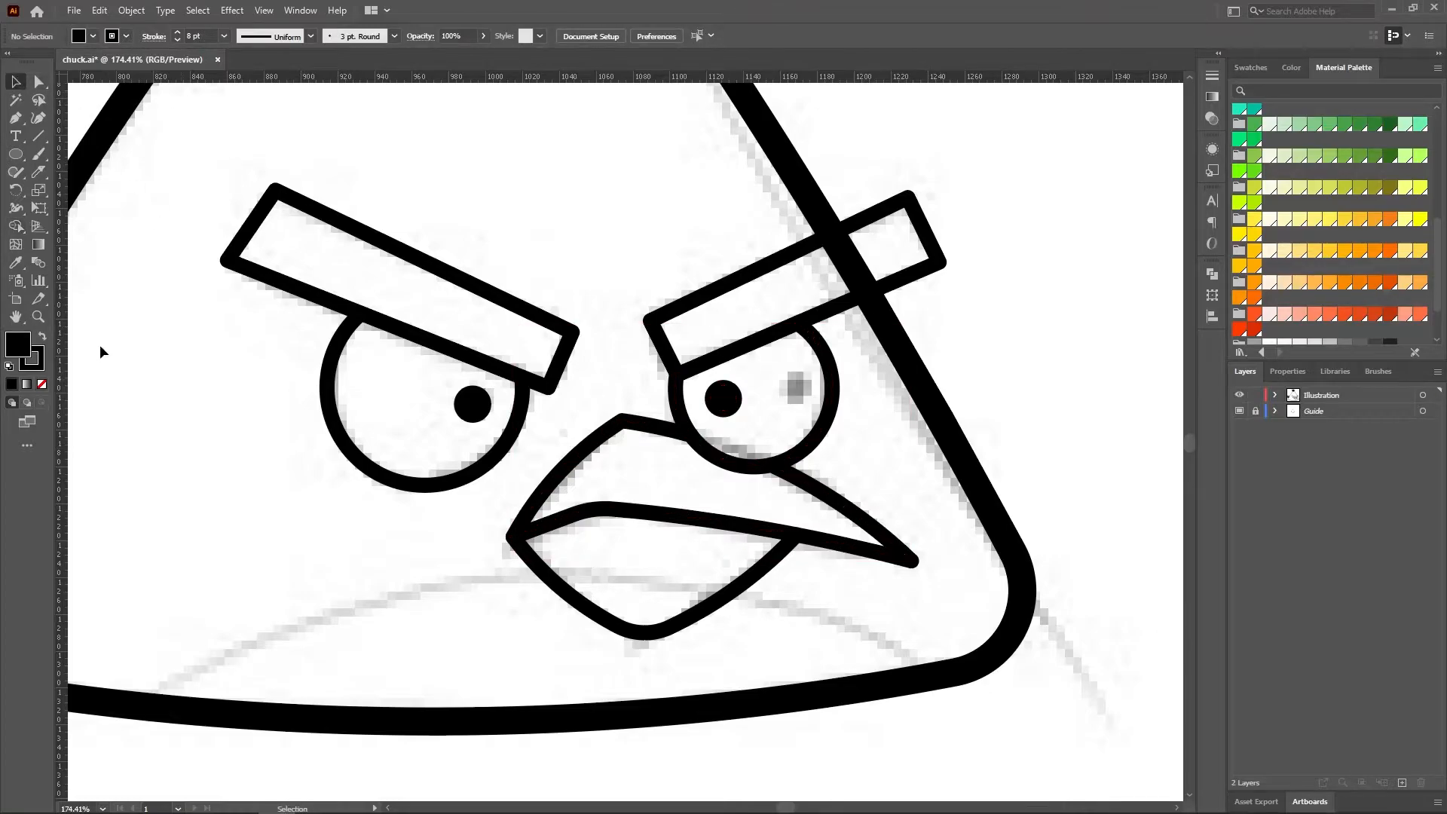
- Remove the bottom of the right eye that overlaps the upper beak with the Shape Builder, keeping the beak's upper edge
click(704, 476)
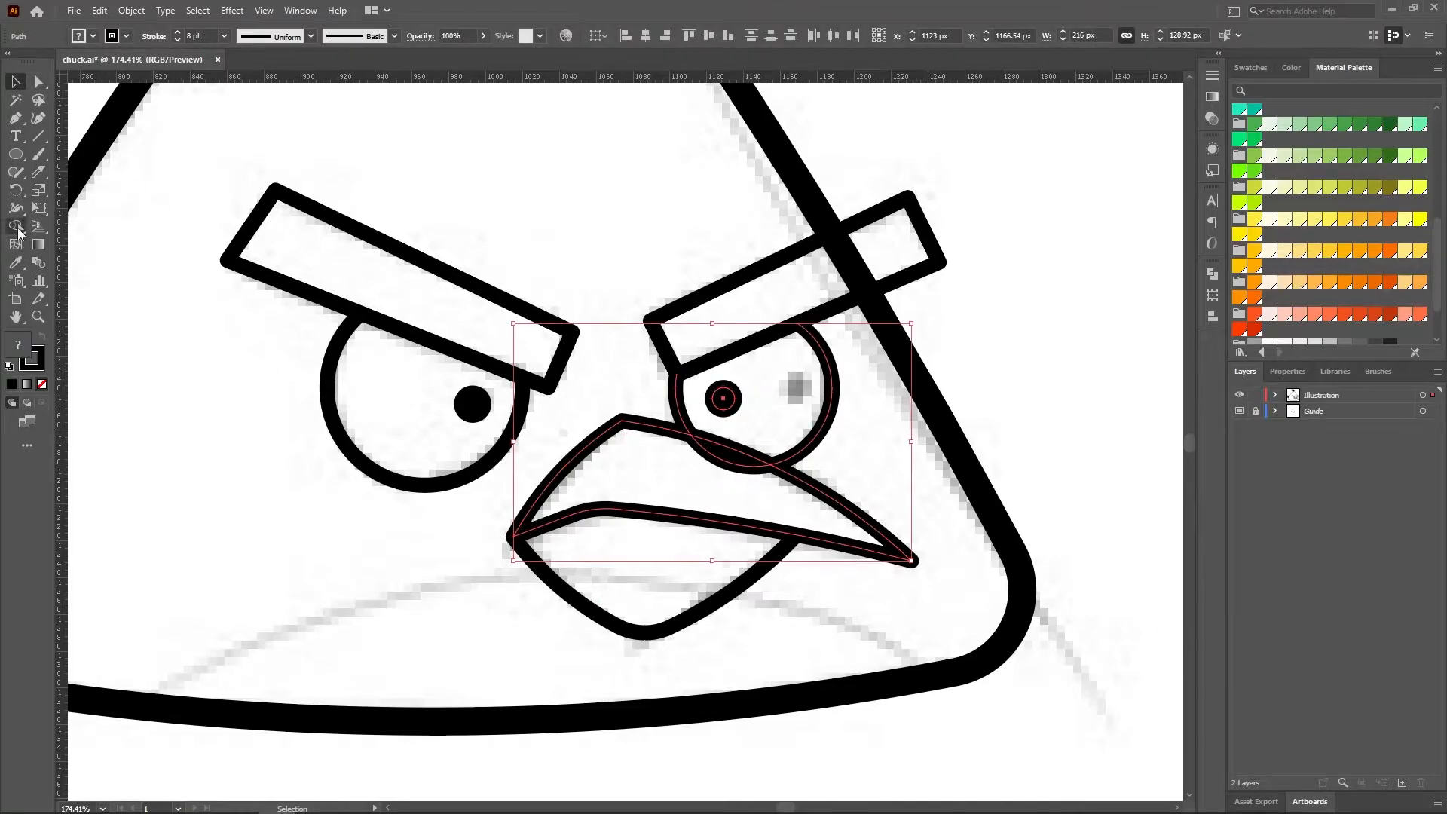
click(18, 229)
alt+click(728, 464)
click(16, 82)
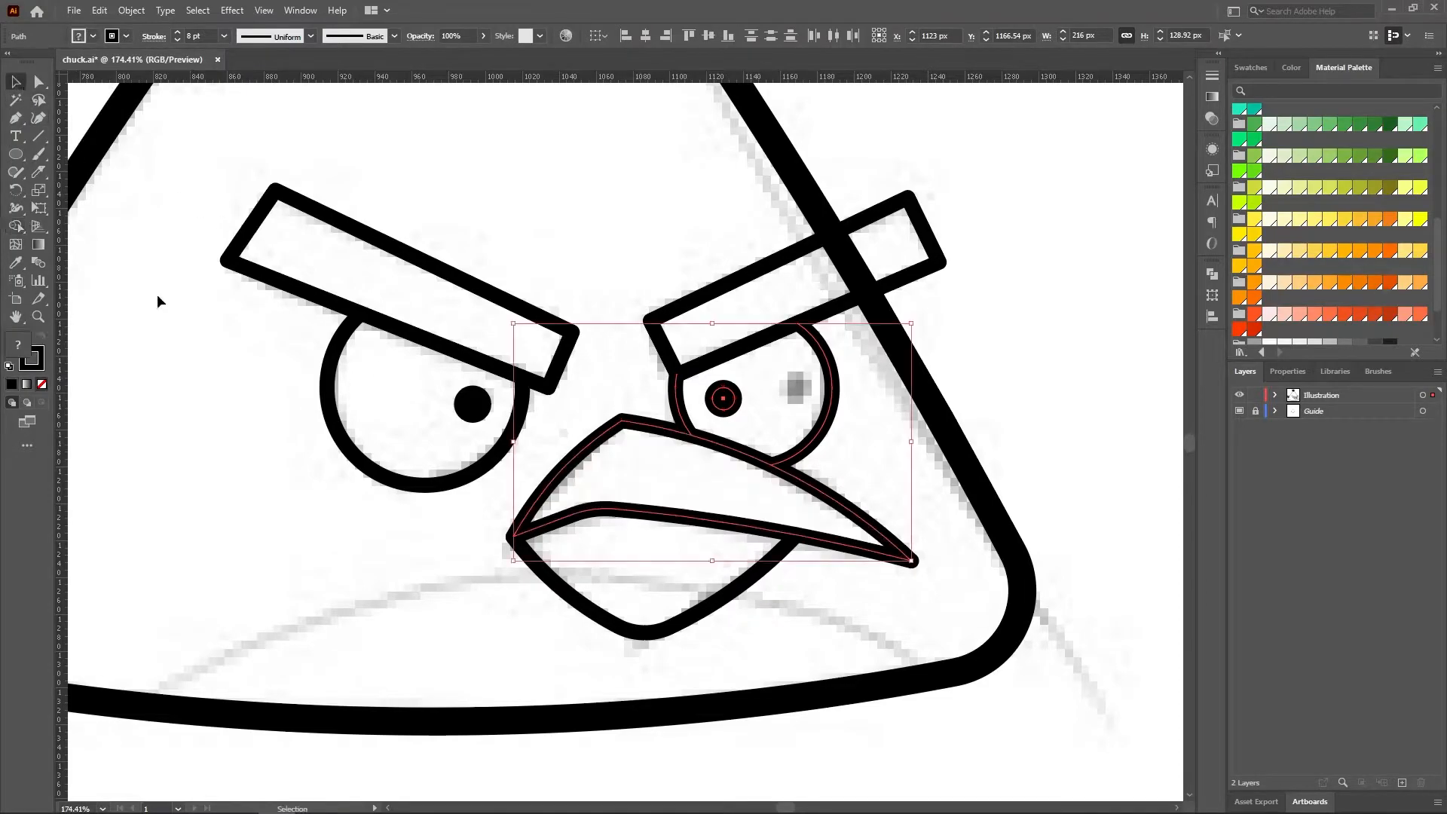
click(156, 290)
- Swap the left eyebrow's fill and stroke to make it solid black without a stroke, and deselect it
key(ctrl+0)
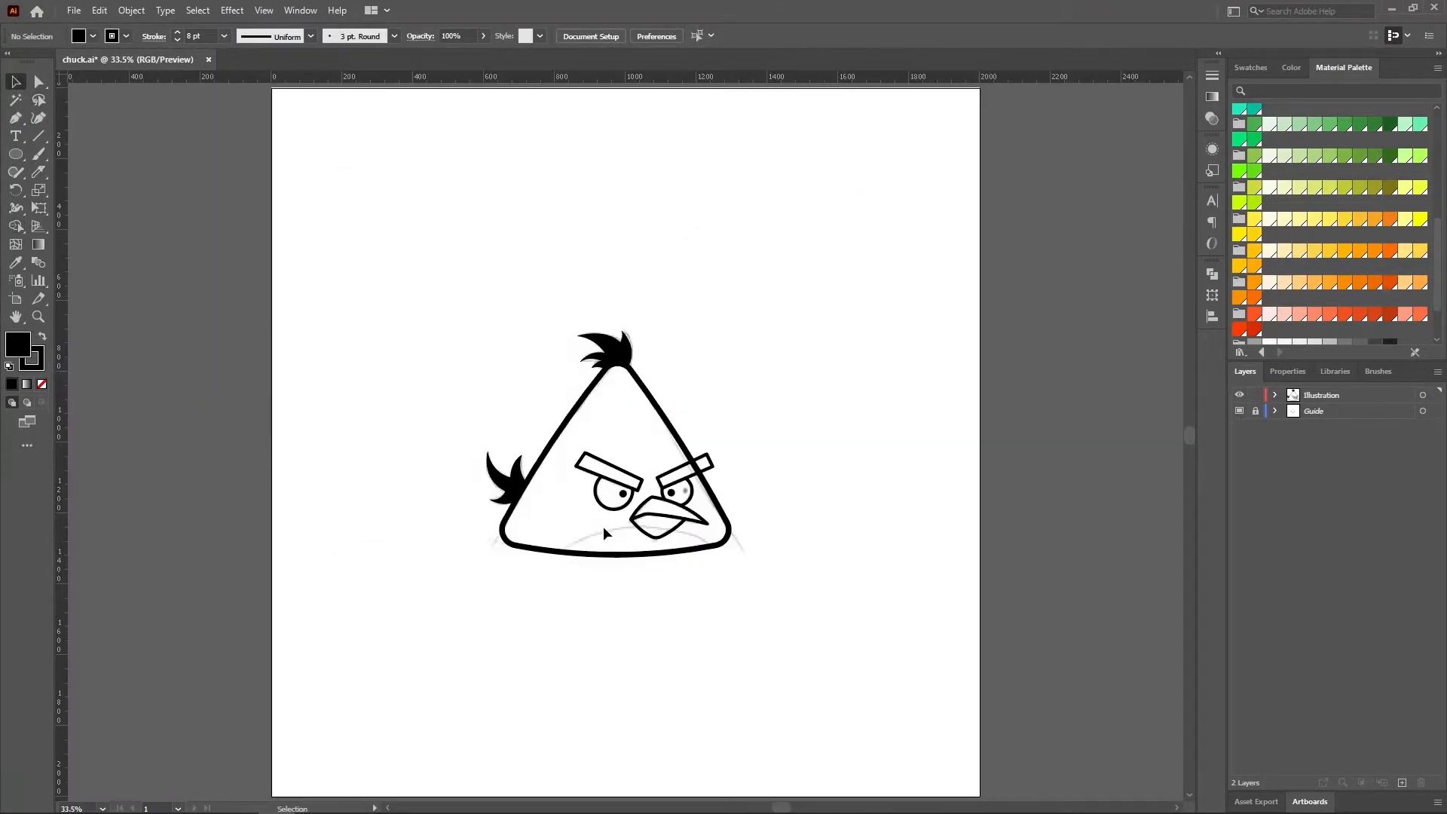
click(38, 317)
drag(616, 486, 617, 486)
click(658, 478)
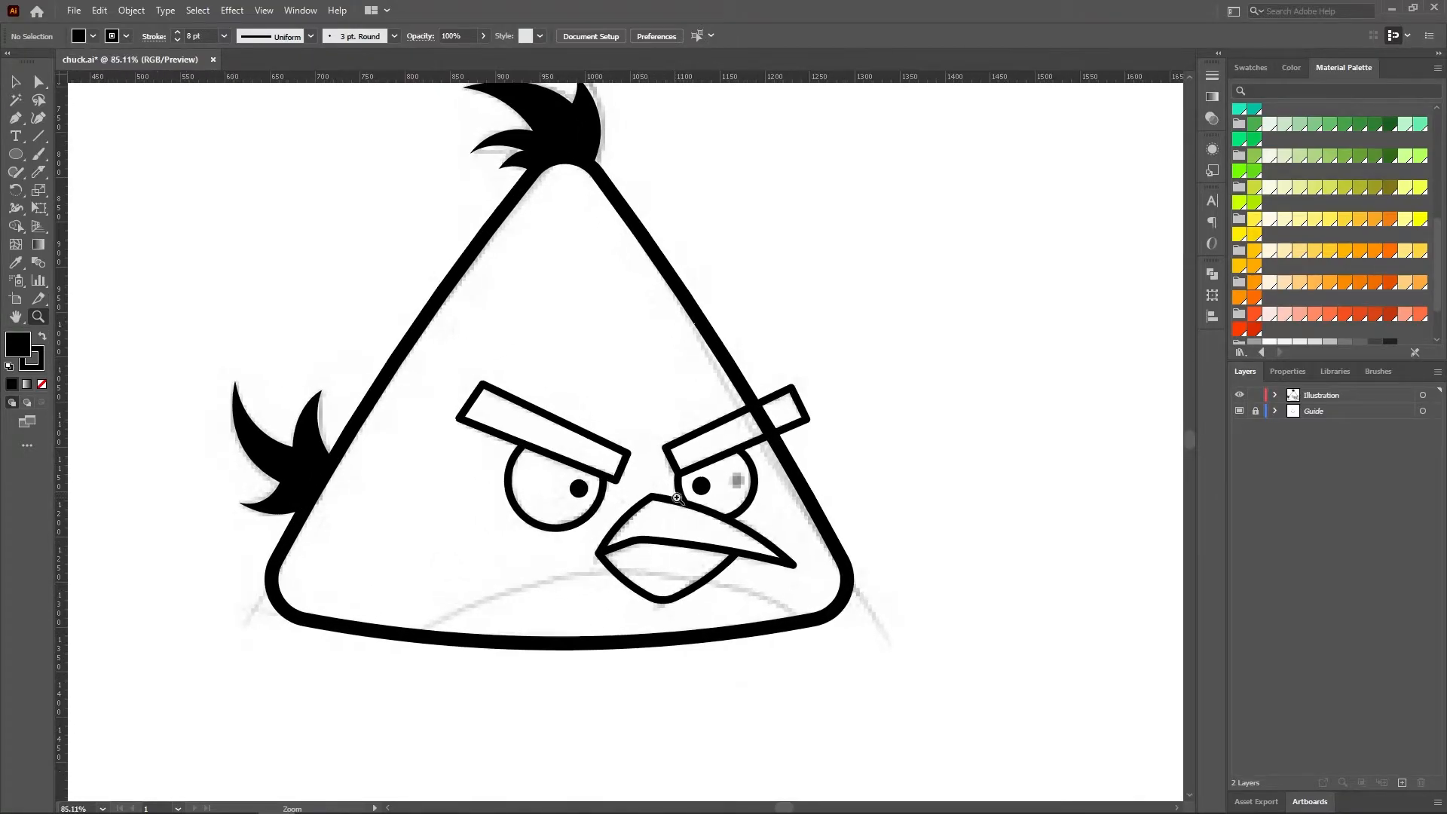
click(15, 81)
click(482, 392)
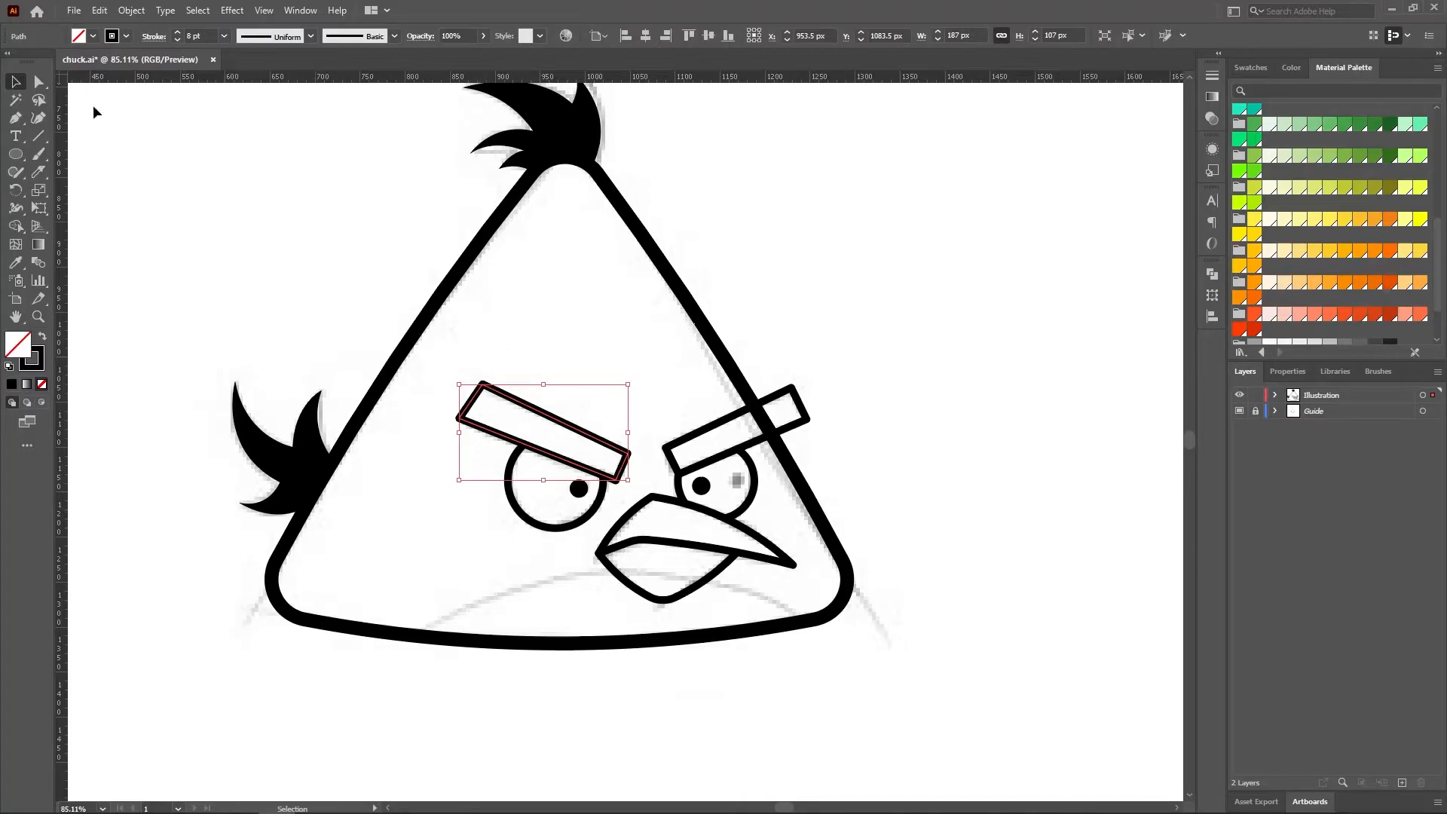
click(42, 333)
click(592, 346)
- Swap the right eyebrow's fill and stroke to make it solid black without a stroke, and deselect it
click(726, 431)
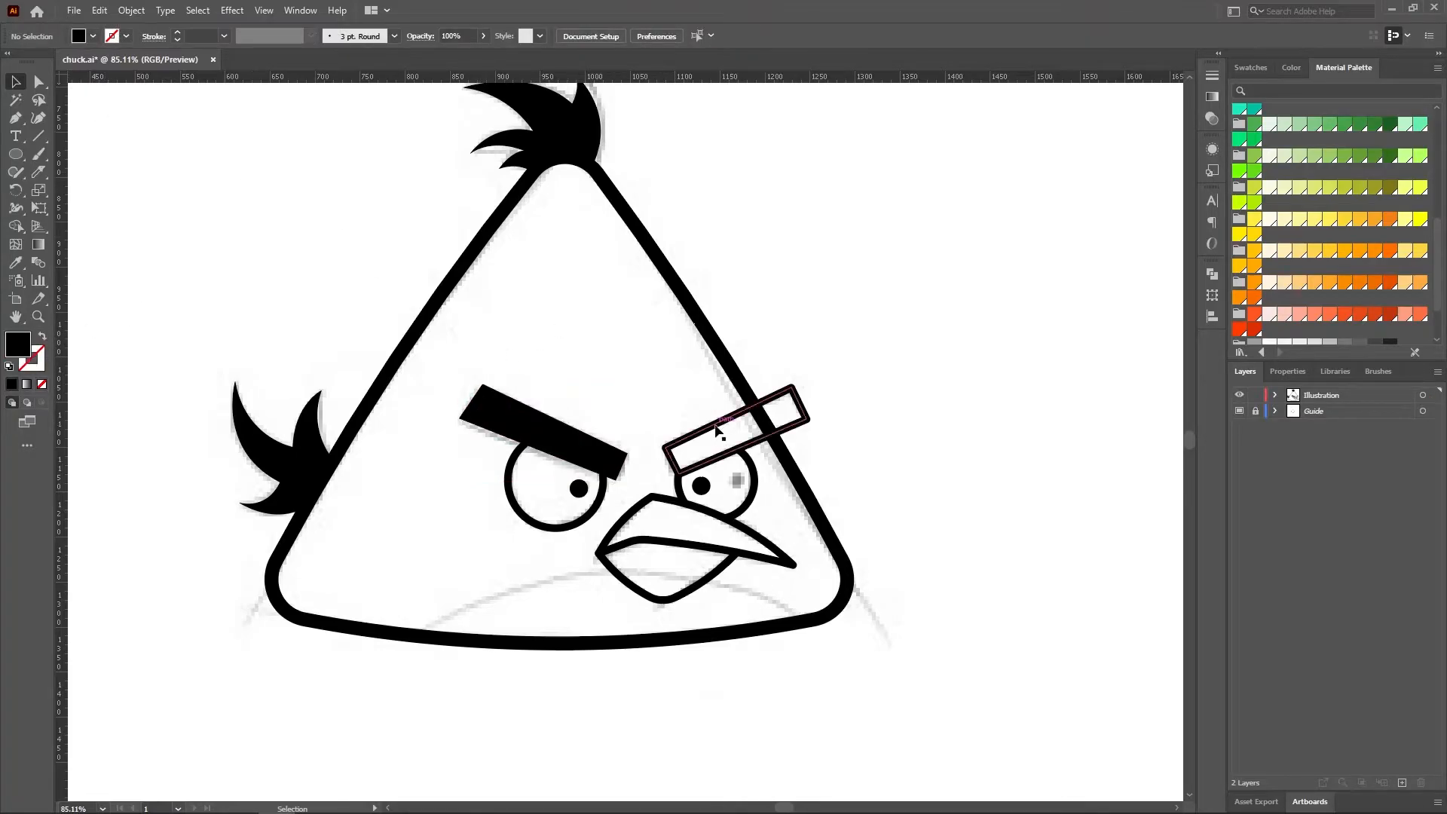
click(38, 317)
click(236, 255)
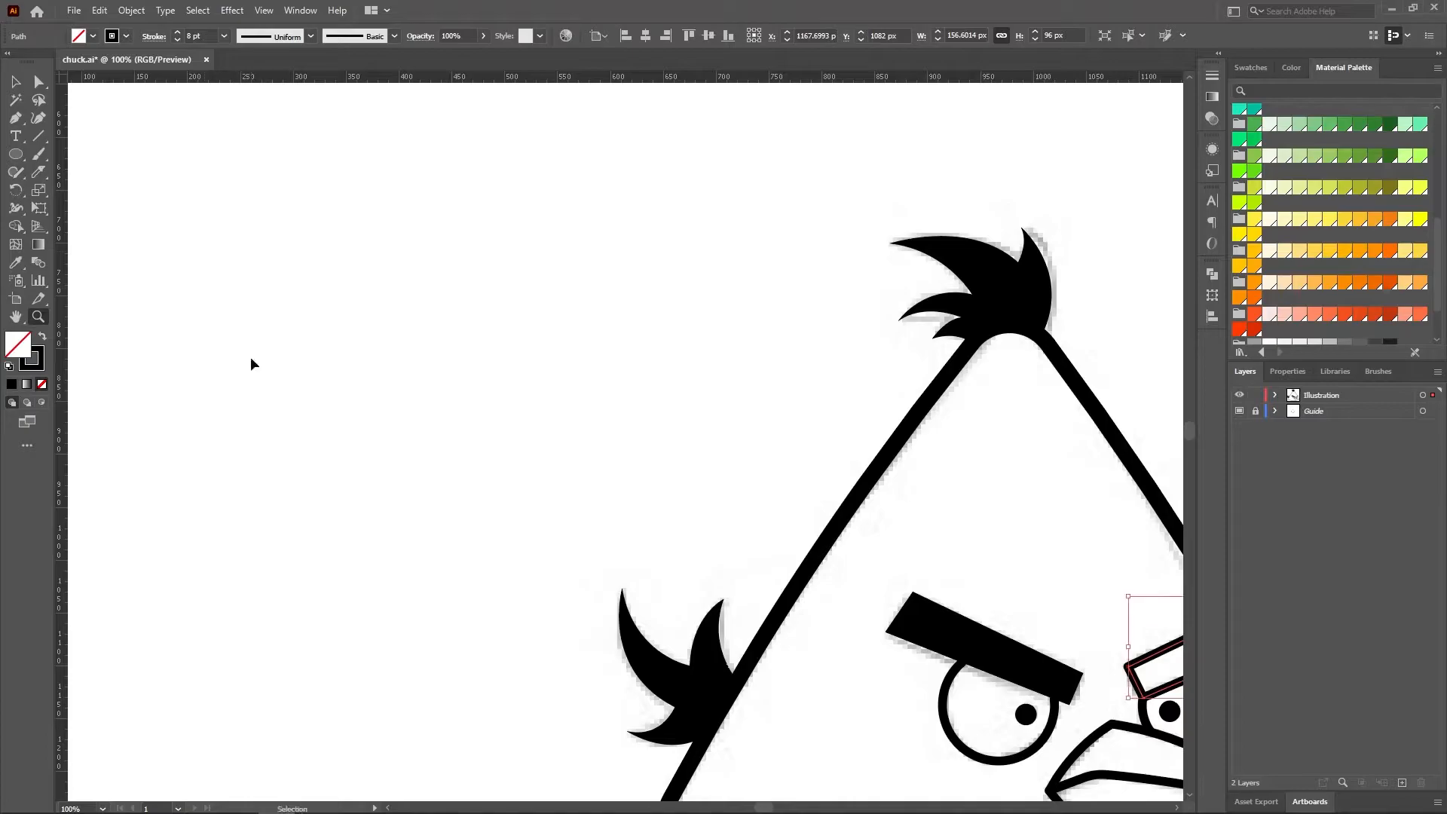
key(ctrl+0)
click(654, 456)
click(15, 81)
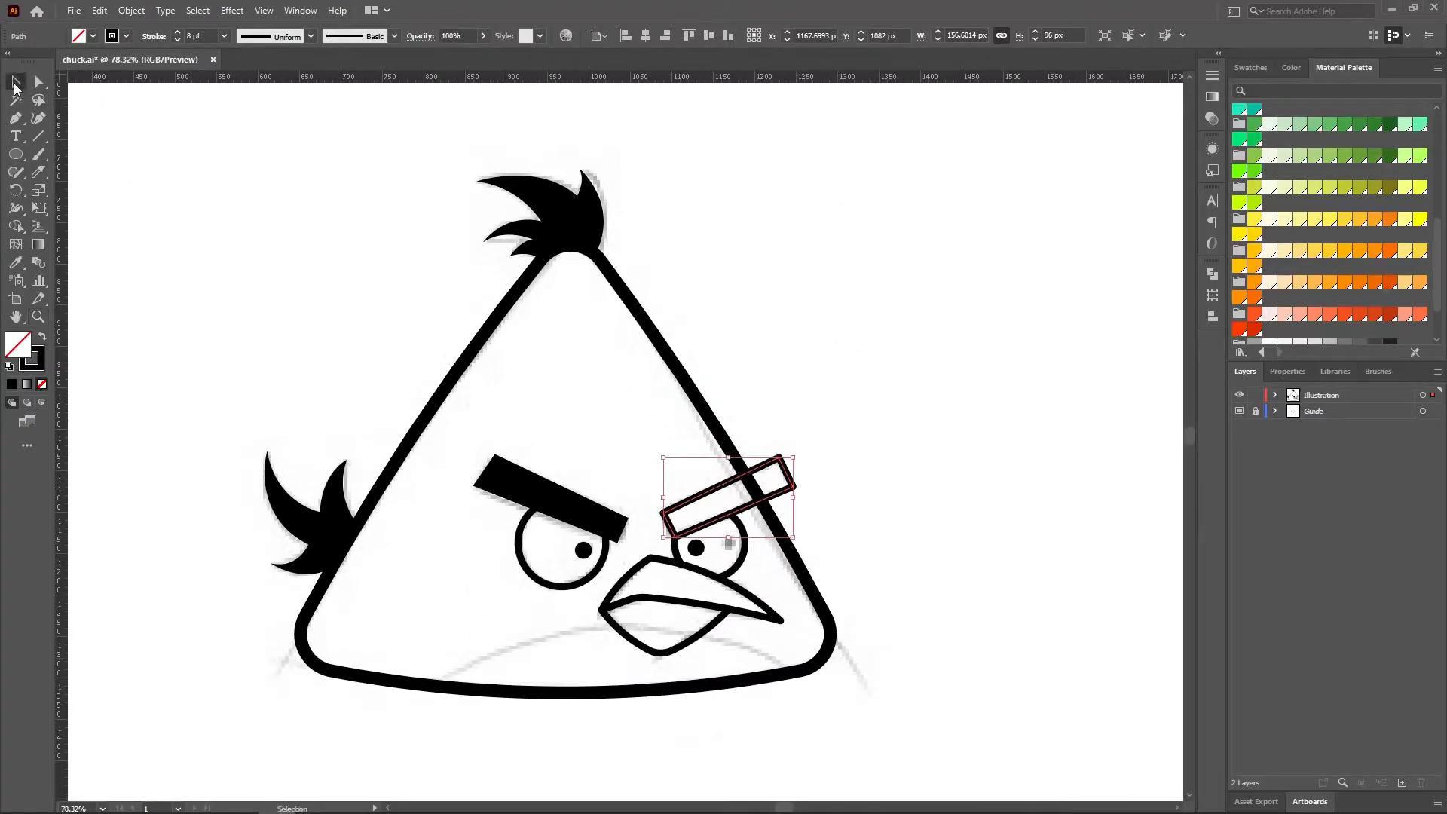
click(42, 336)
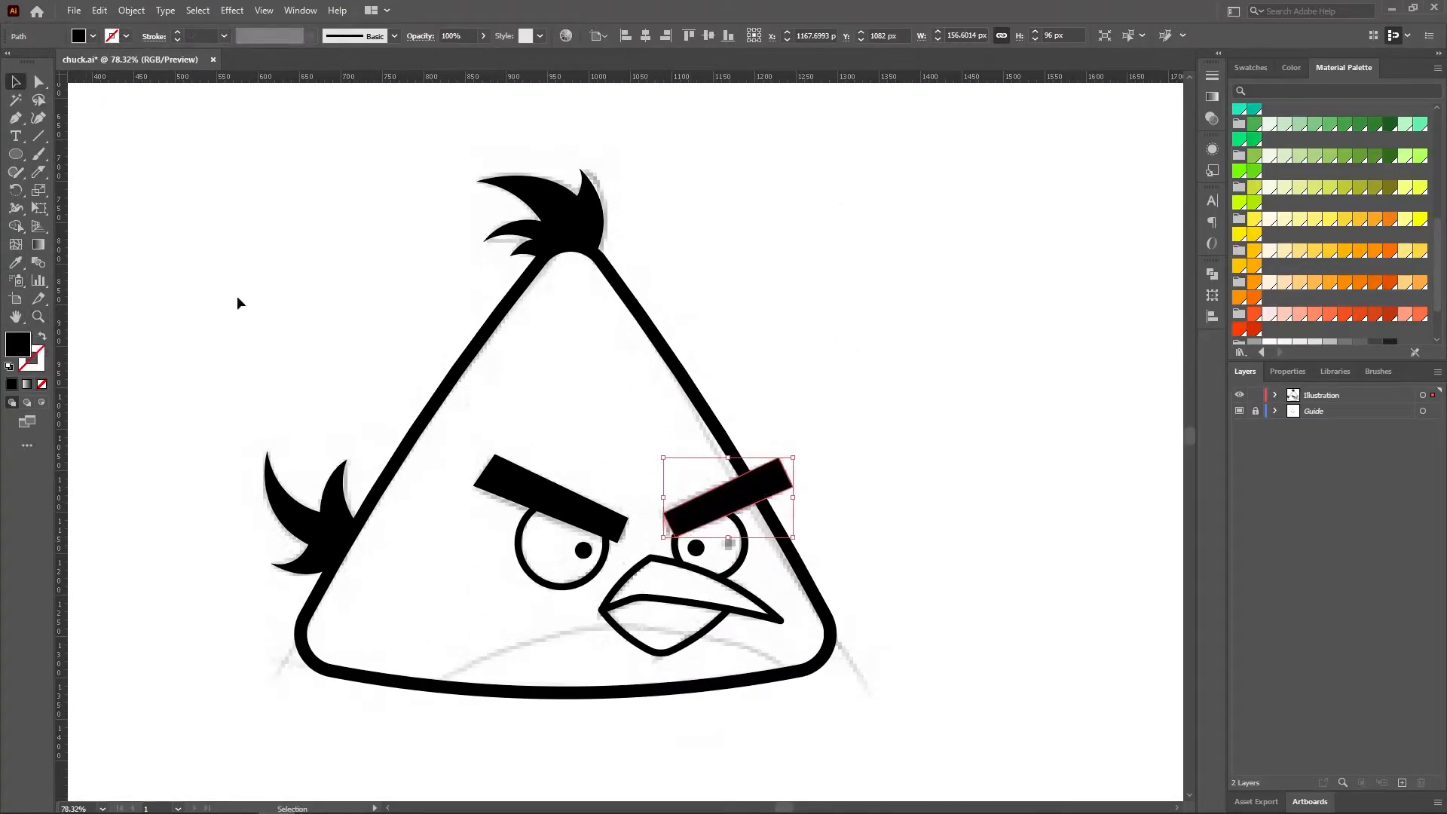
click(236, 295)
click(43, 336)
- Round all corners of the left eyebrow with a 5 px corner radius and deselect it
click(39, 317)
click(658, 527)
click(15, 81)
click(456, 466)
key(a)
drag(441, 445, 440, 439)
click(641, 35)
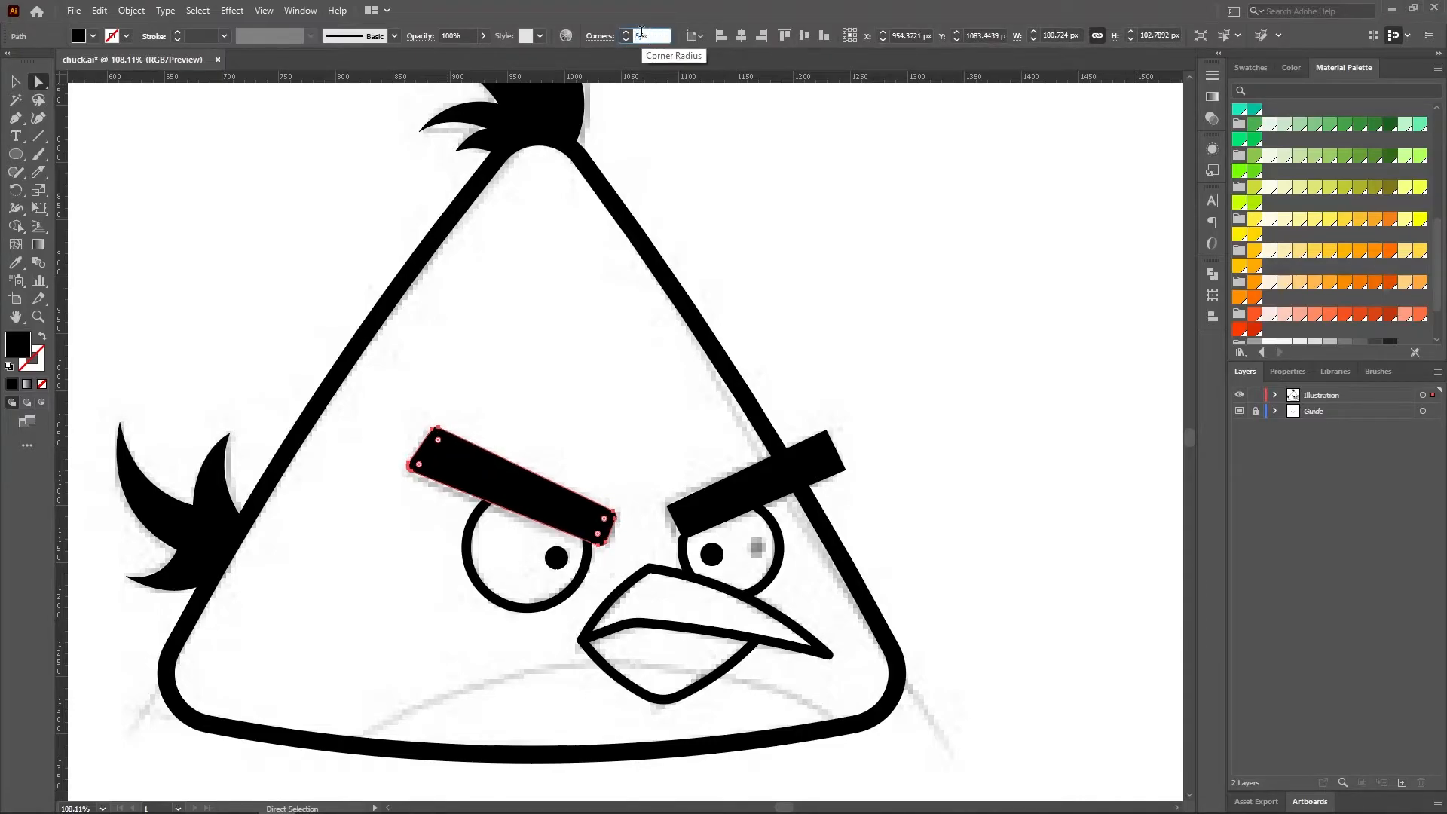
text(5px)
key(Return)
click(17, 81)
click(471, 414)
- Round all corners of the right eyebrow to match the left eyebrow and deselect it
click(724, 495)
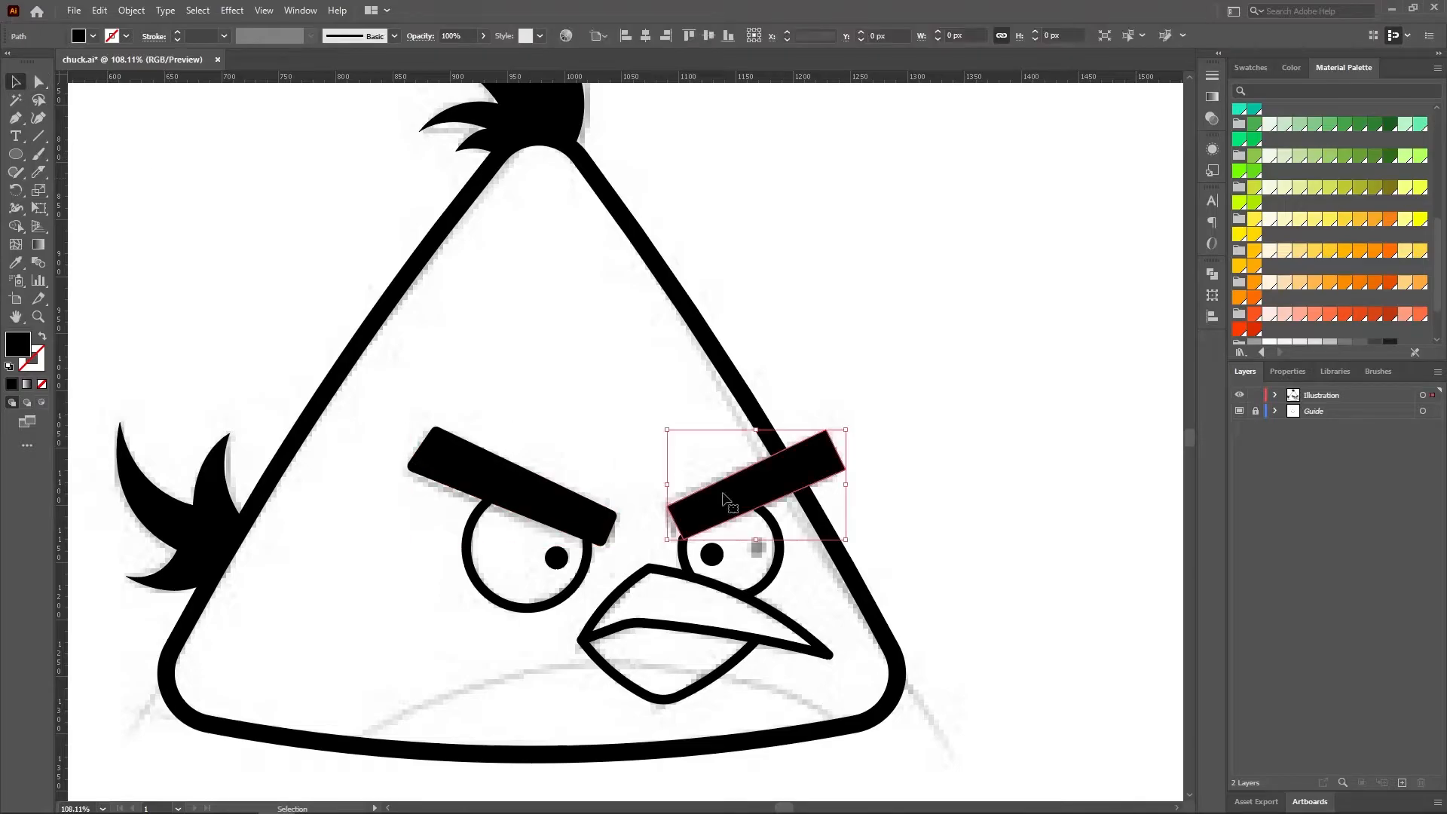
click(39, 81)
click(639, 36)
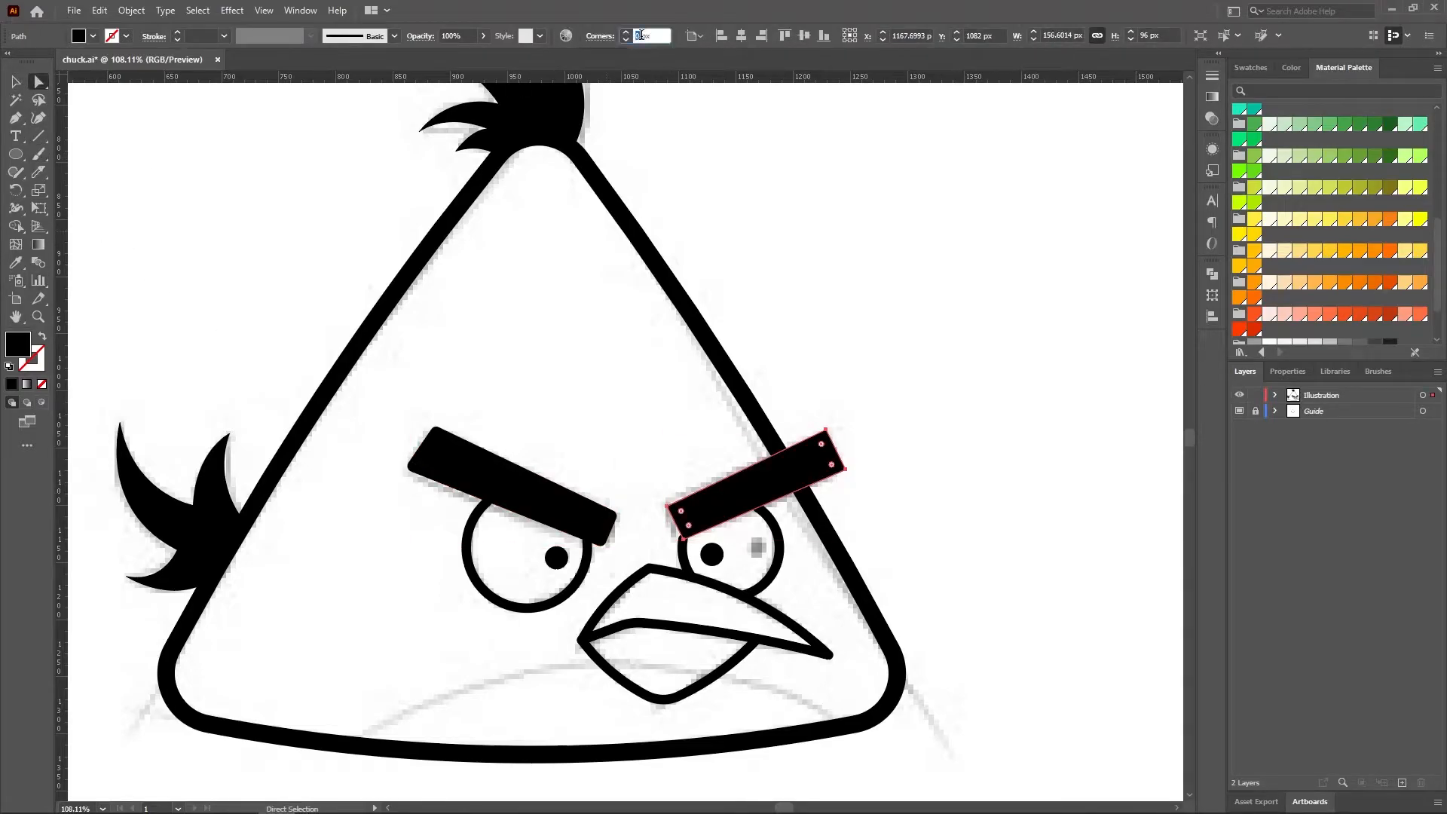
click(566, 340)
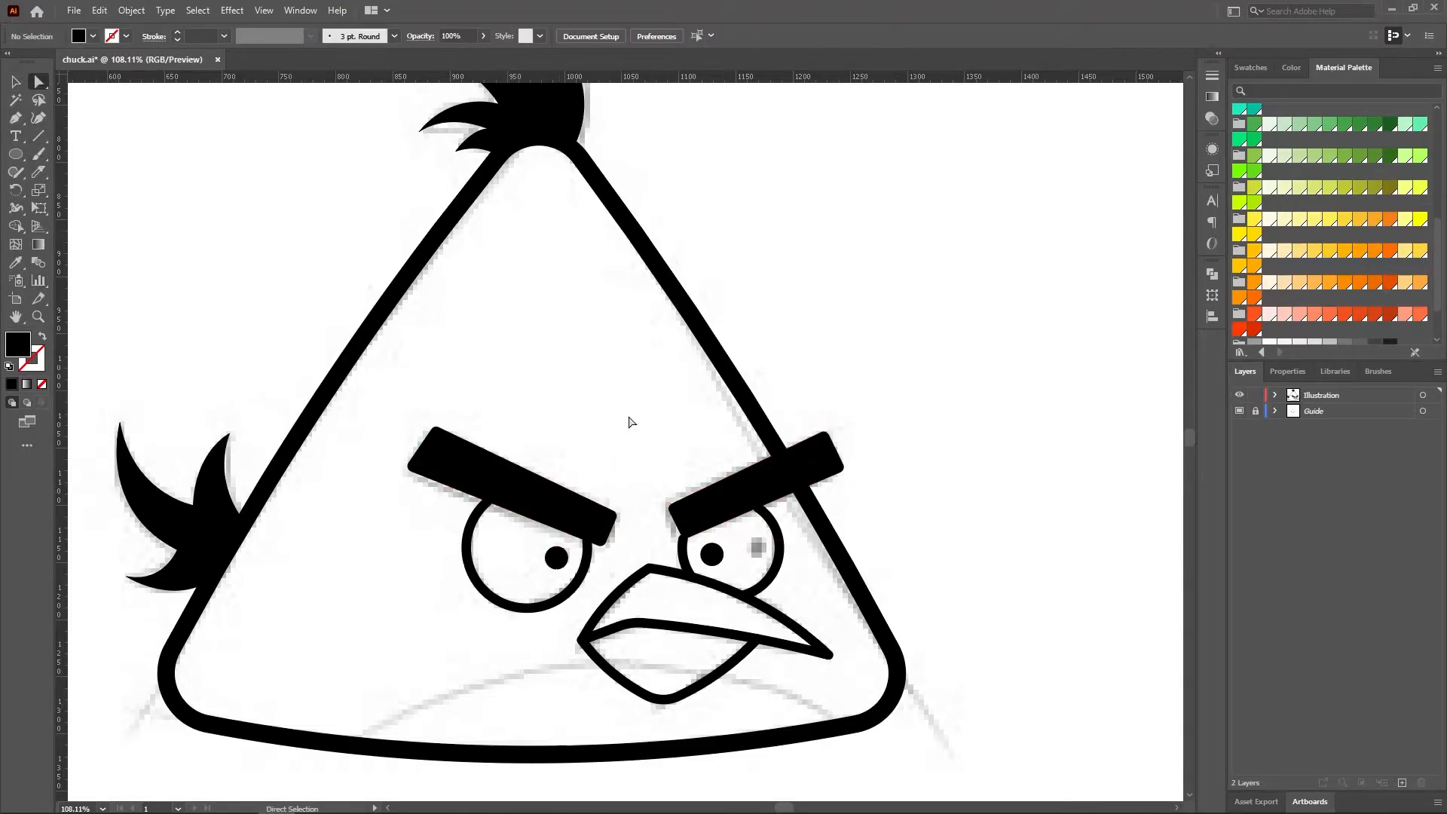
- Move the right eyebrow slightly down and to the left over the eye, nudge it further left, and deselect it
drag(741, 506, 737, 512)
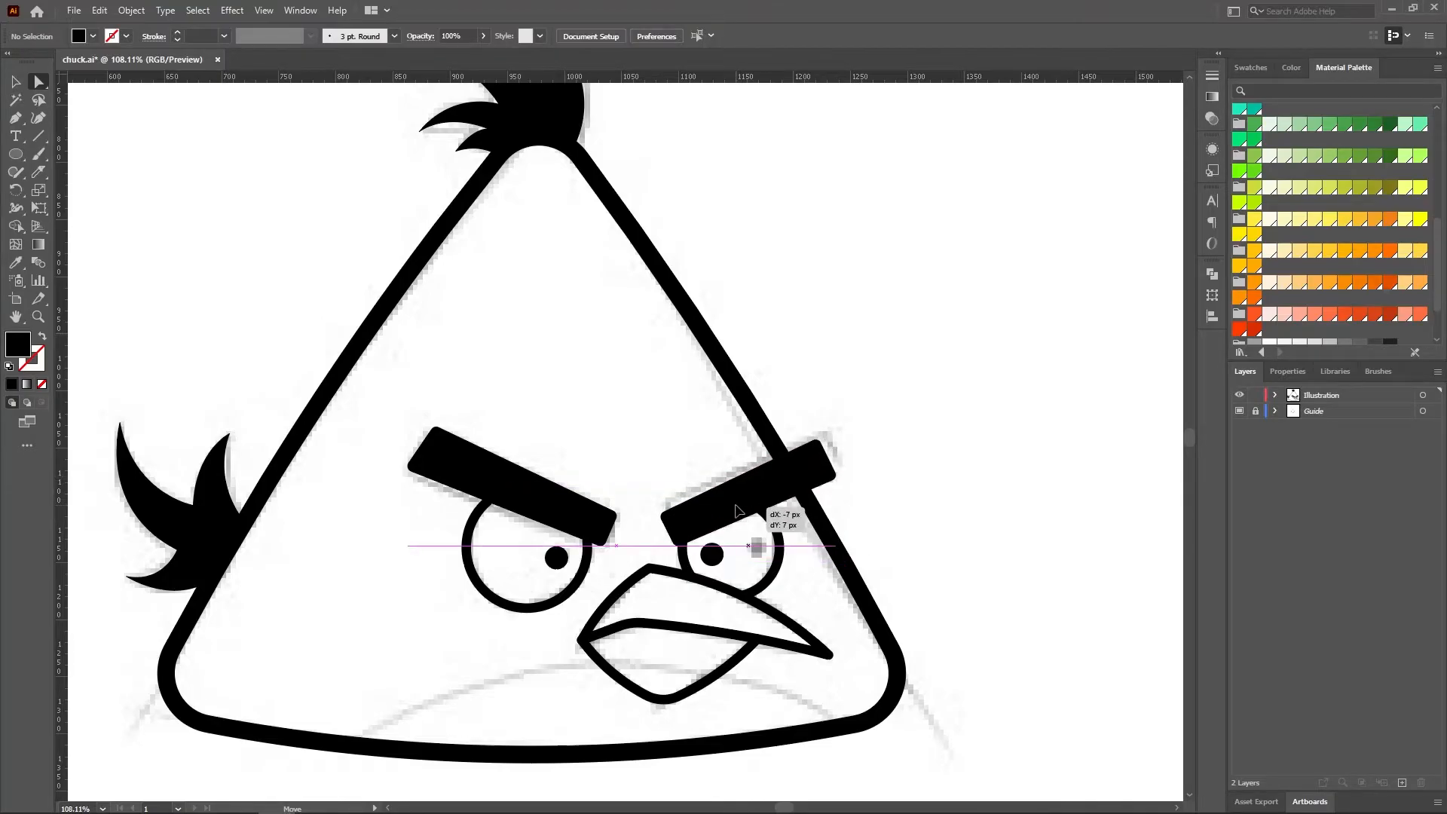
click(970, 500)
click(15, 80)
drag(667, 446, 846, 526)
key(Left)
key(Left)
click(935, 520)
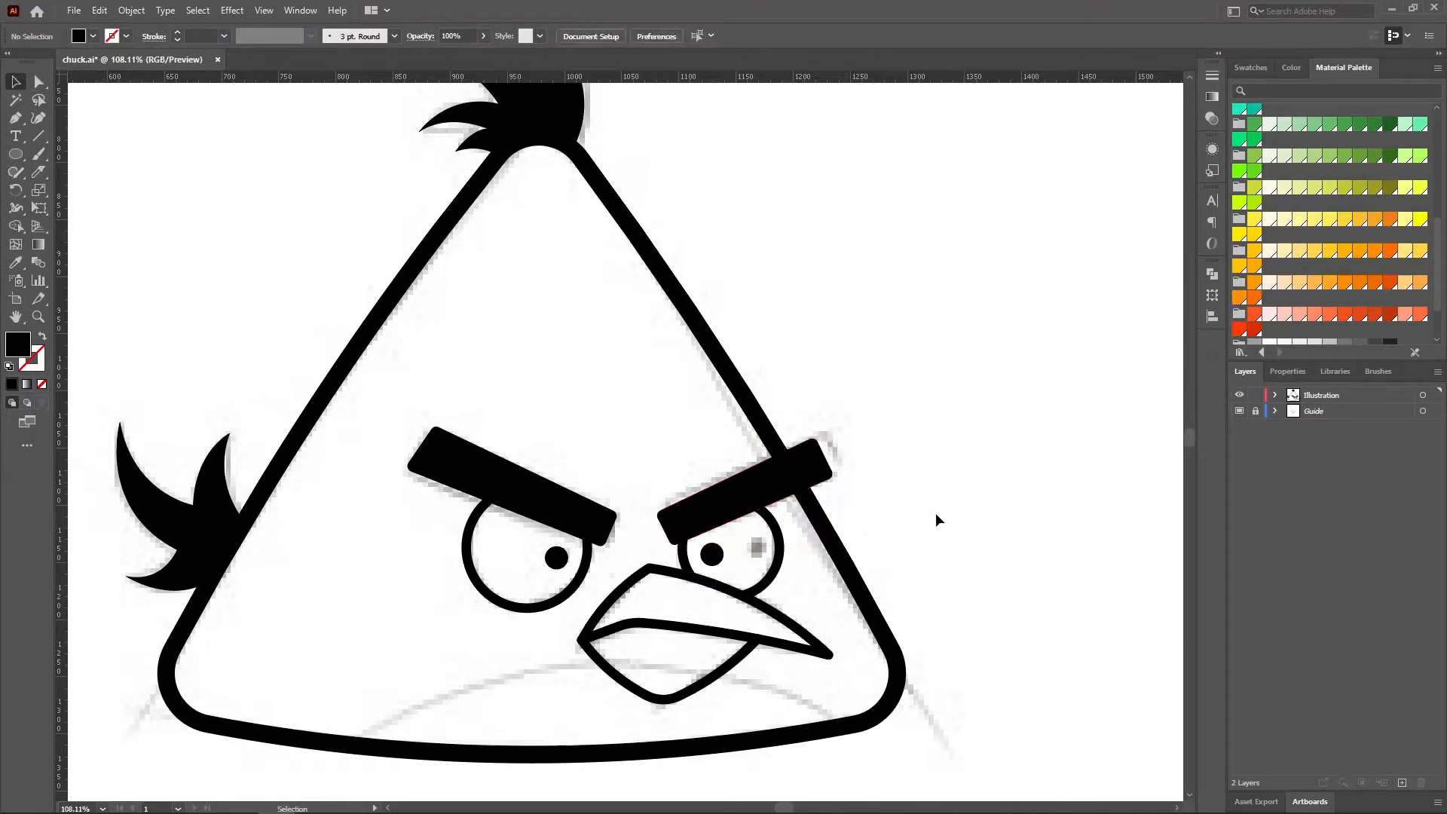
- Examine the whole character outline against the underlying sketch
click(37, 317)
drag(622, 622, 556, 554)
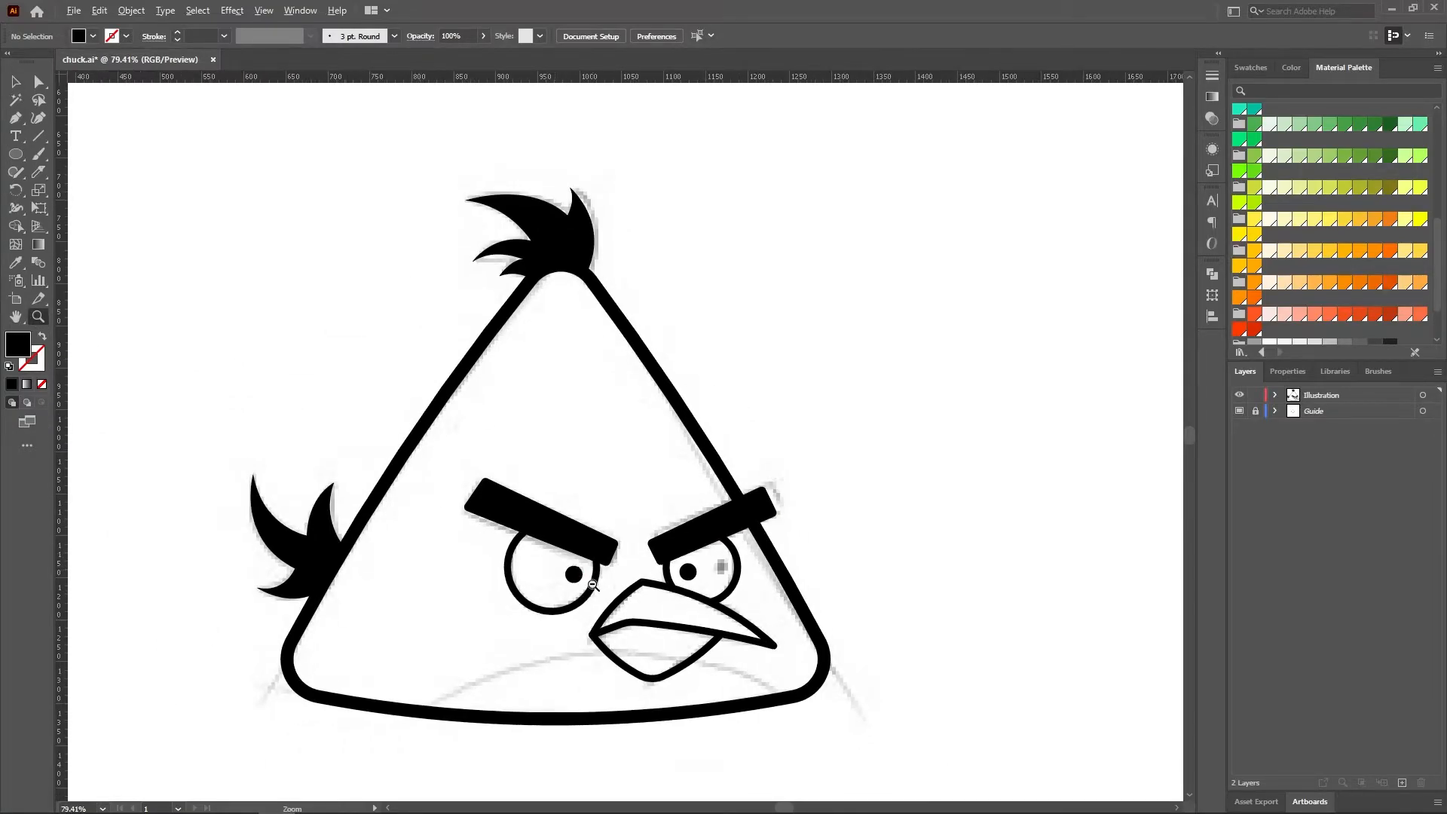
scroll(593, 585, down, 4)
scroll(579, 563, up, 3)
scroll(578, 565, down, 2)
scroll(577, 565, left, 2)
scroll(578, 566, right, 1)
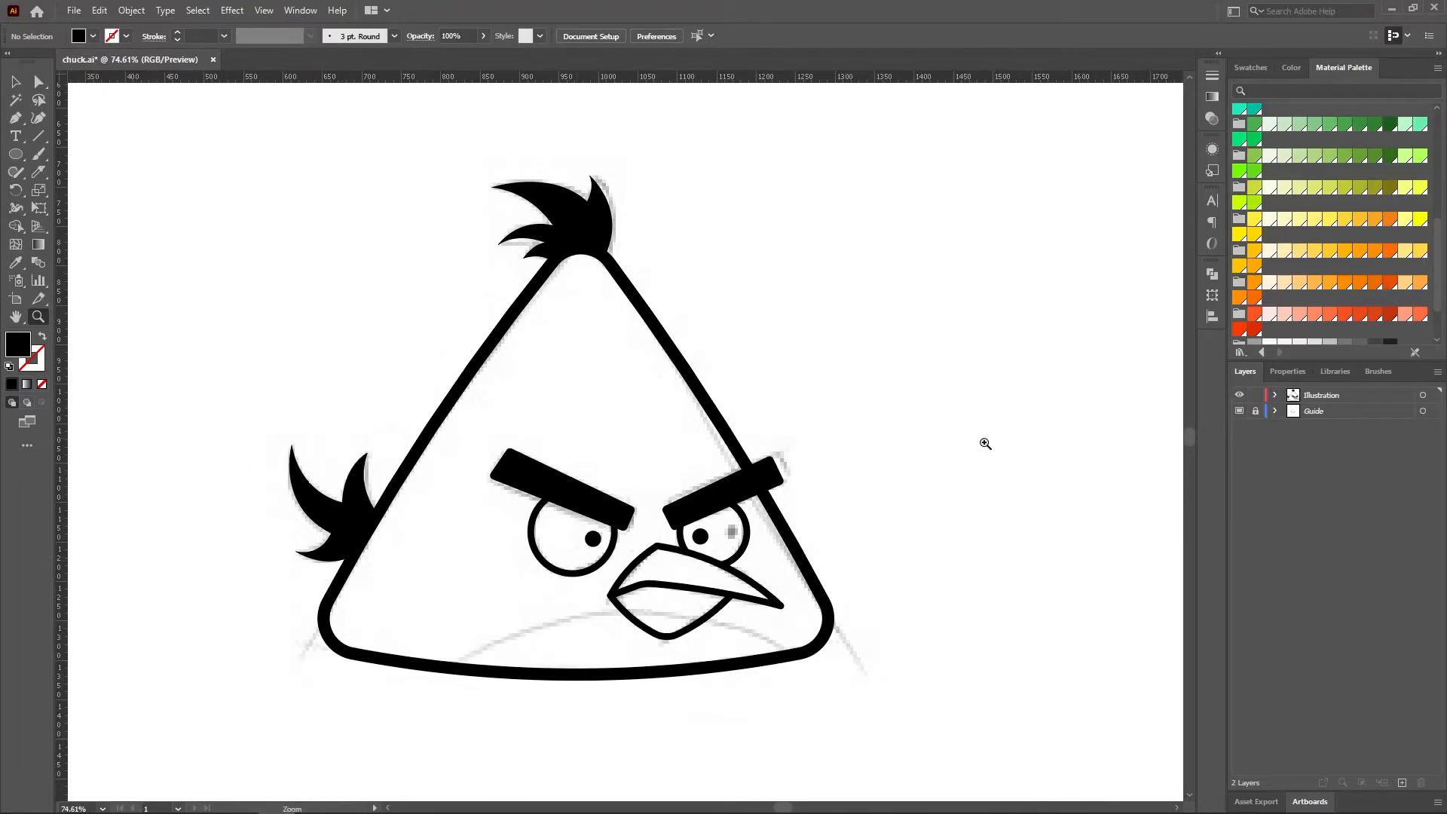
- Draw a closed belly shape about 440 px wide with the Pen tool, following the sketched arc and the body's bottom edge
drag(676, 688, 743, 751)
scroll(685, 561, down, 3)
drag(683, 559, 727, 605)
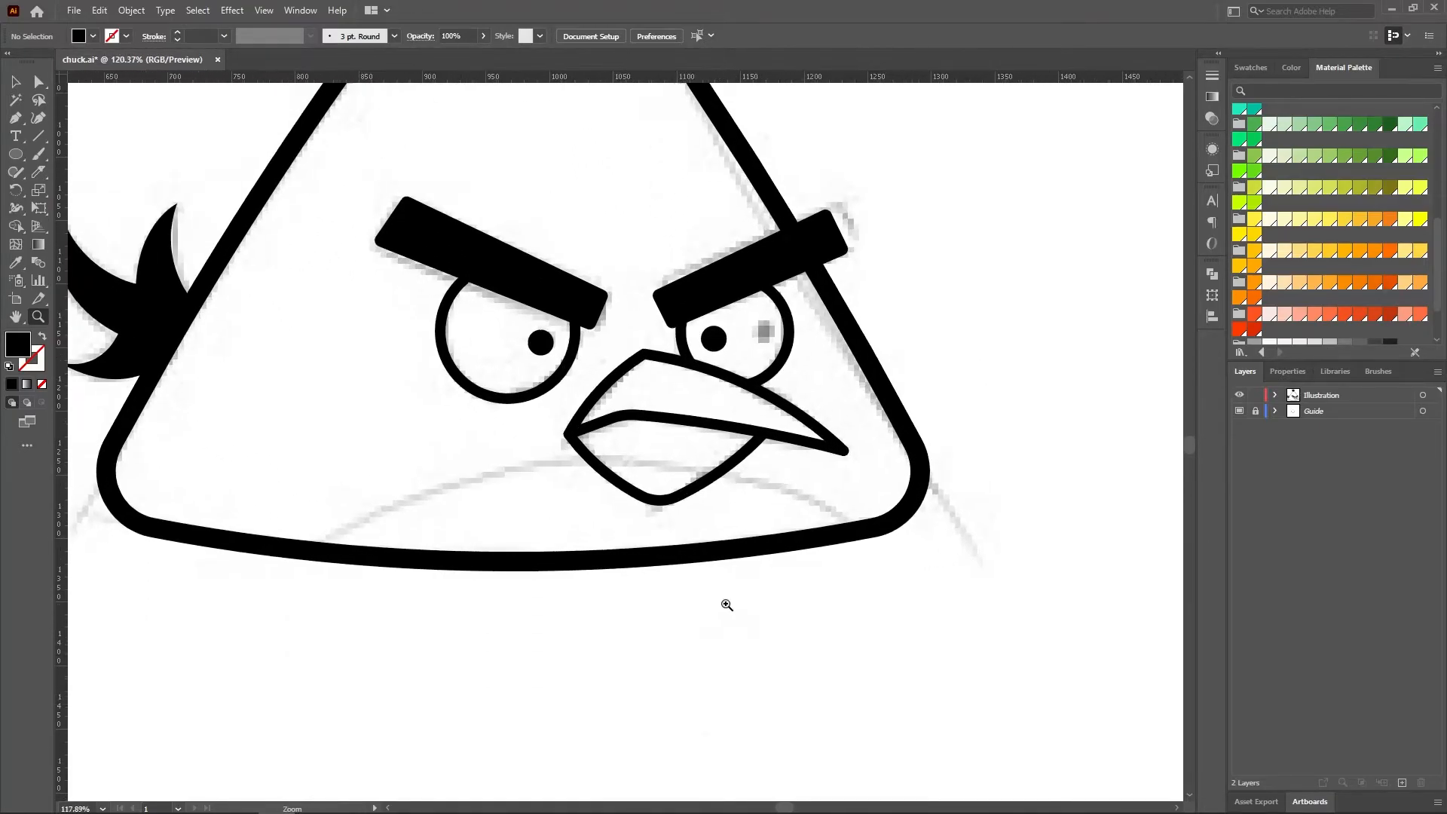
click(15, 118)
ctrl+click(311, 555)
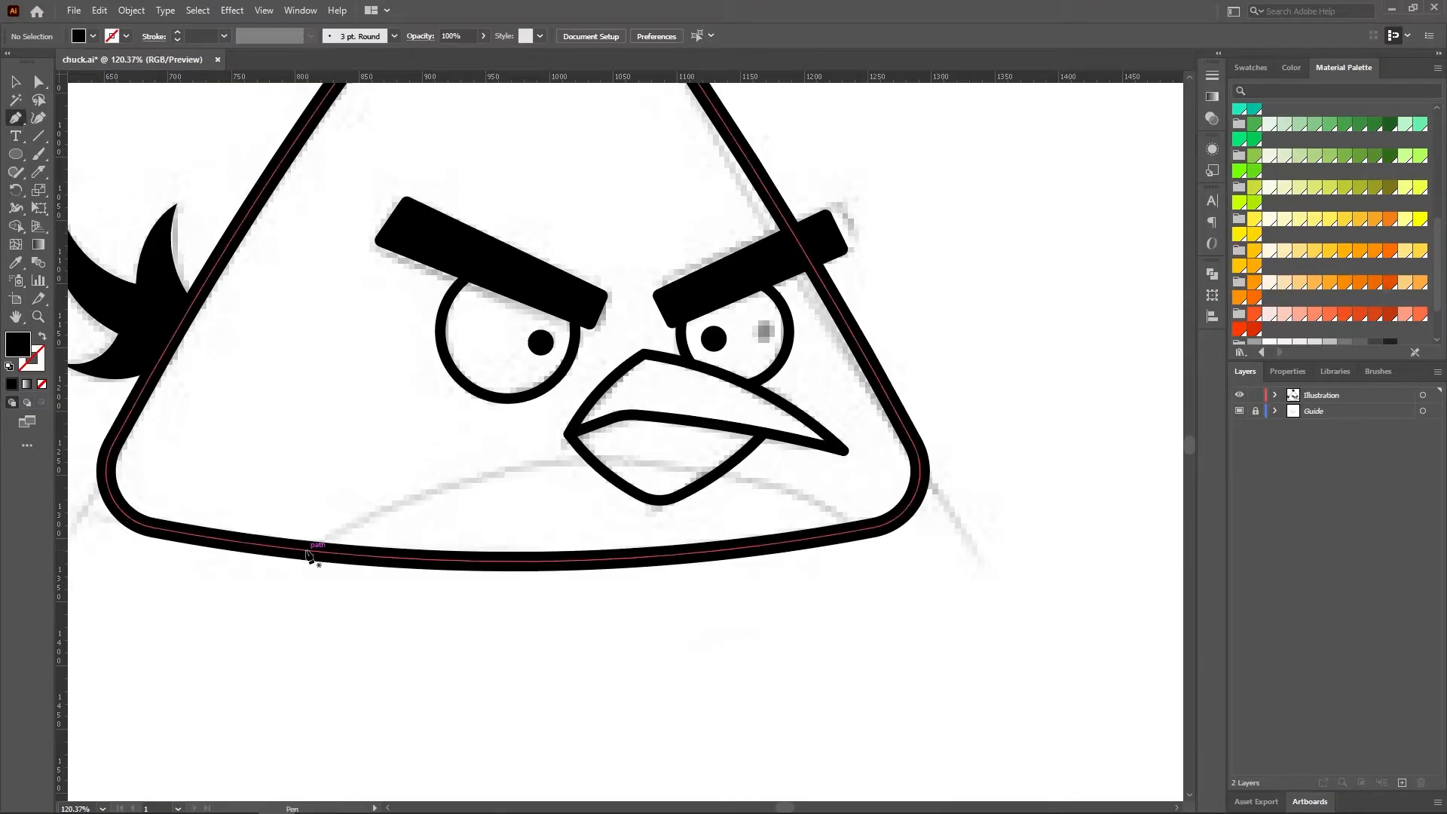
drag(864, 530, 1044, 696)
click(753, 532)
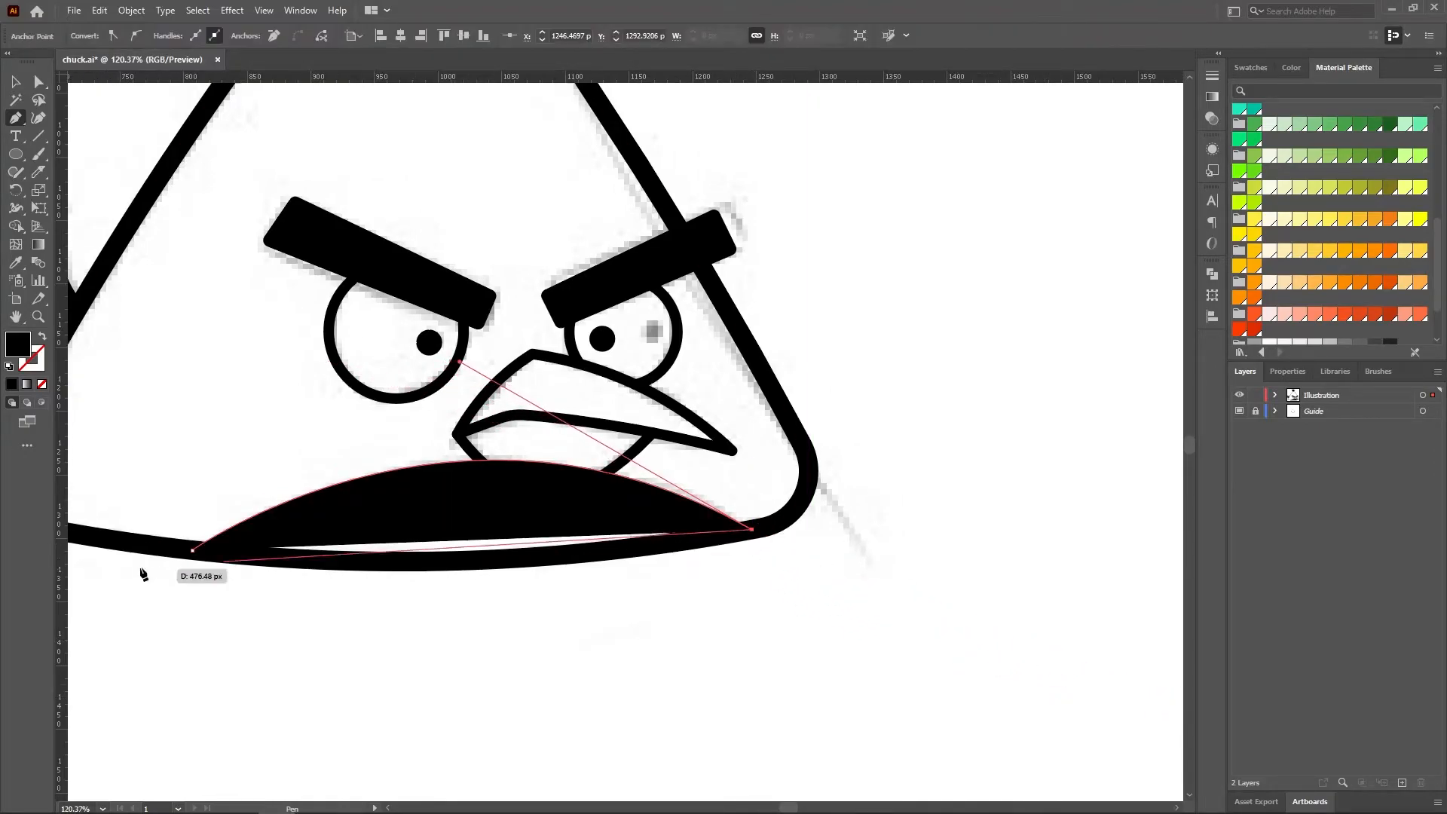
drag(194, 551, 80, 511)
- Swap the belly shape's fill and stroke to leave only a black outline, and deselect it
click(41, 333)
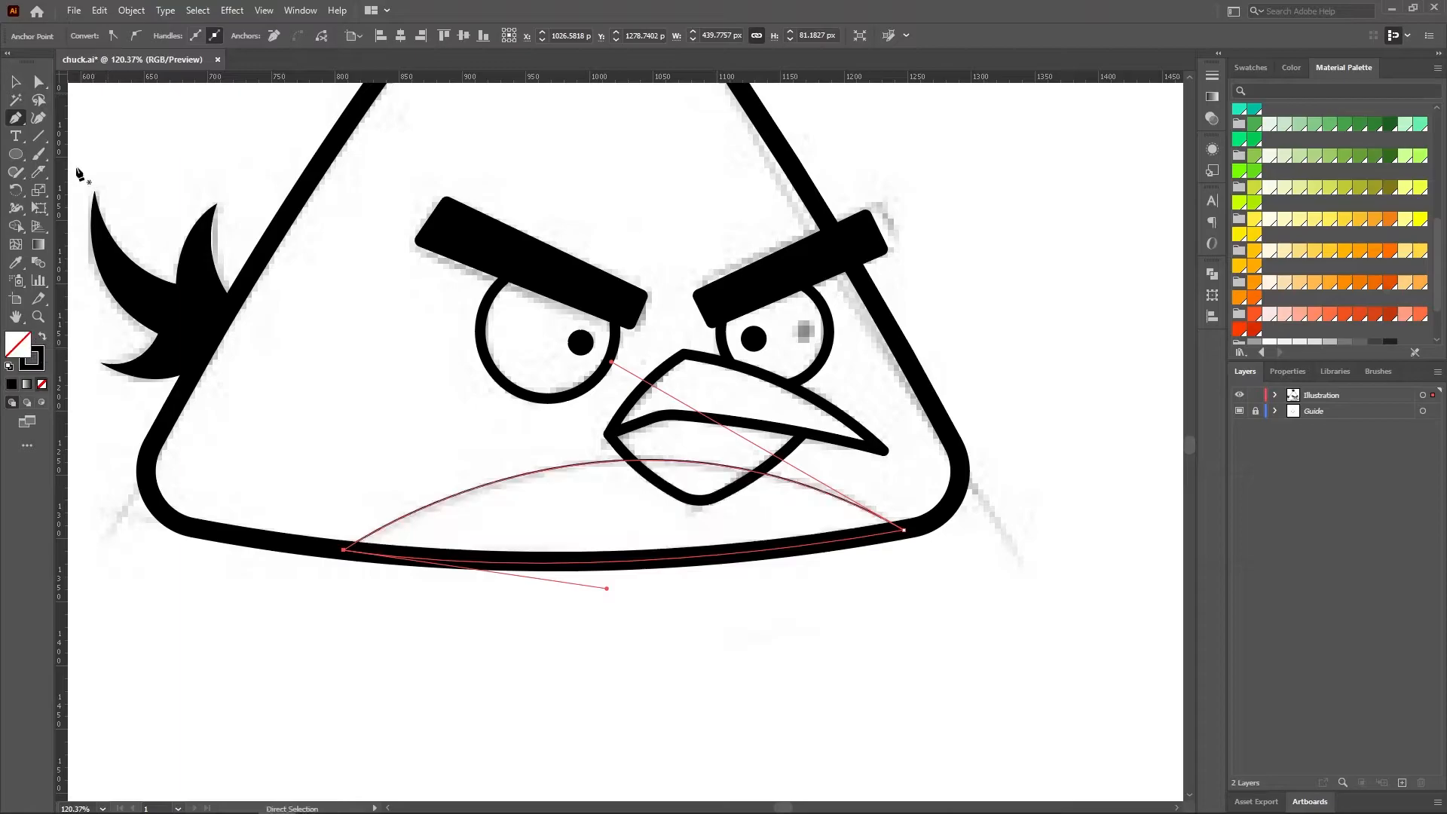
click(15, 81)
click(980, 703)
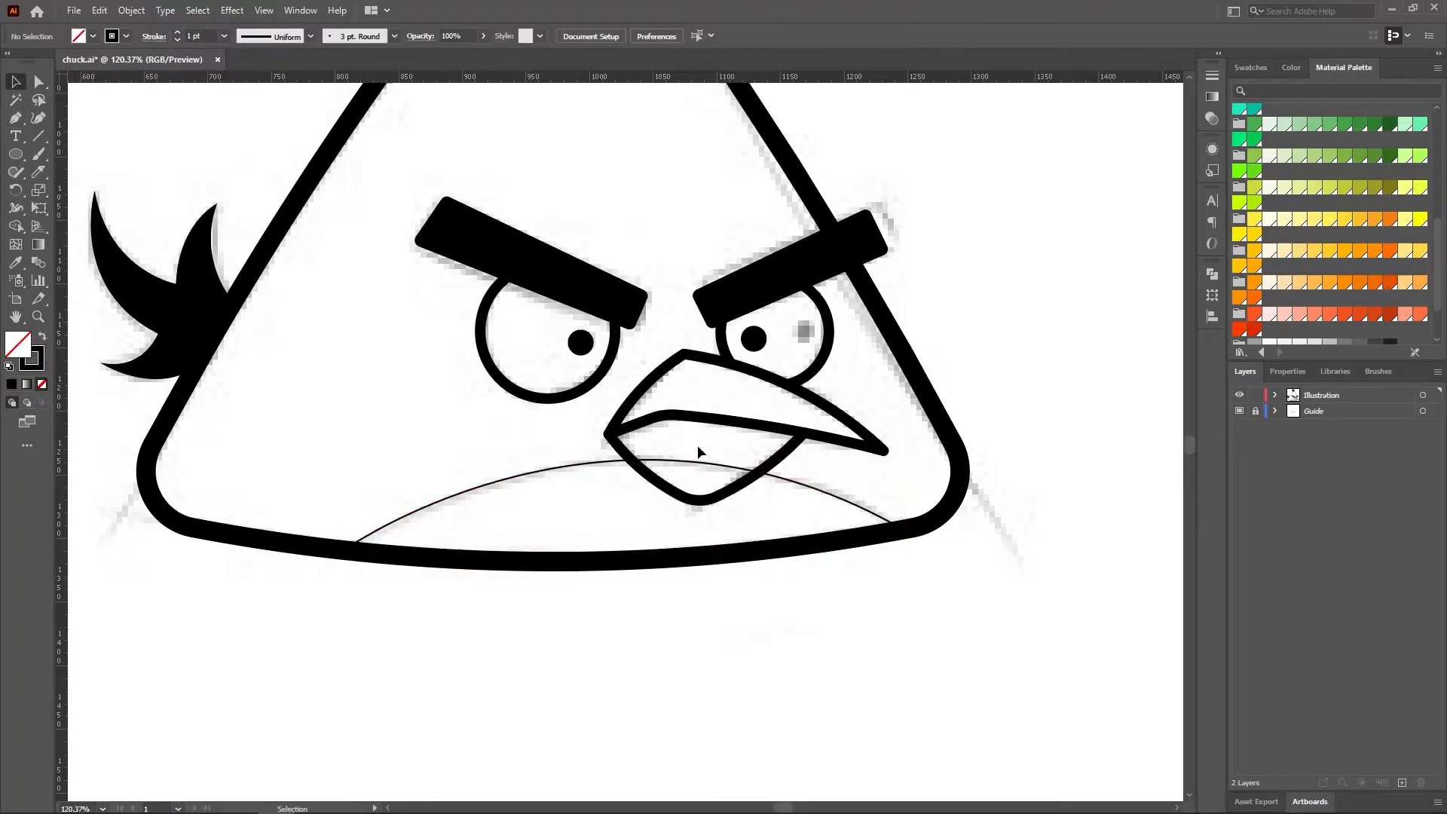
- Remove the part of the belly outline that crosses the lower beak with the Shape Builder, undoing a wrong merge, and deselect
key(ctrl+a)
key(shift+m)
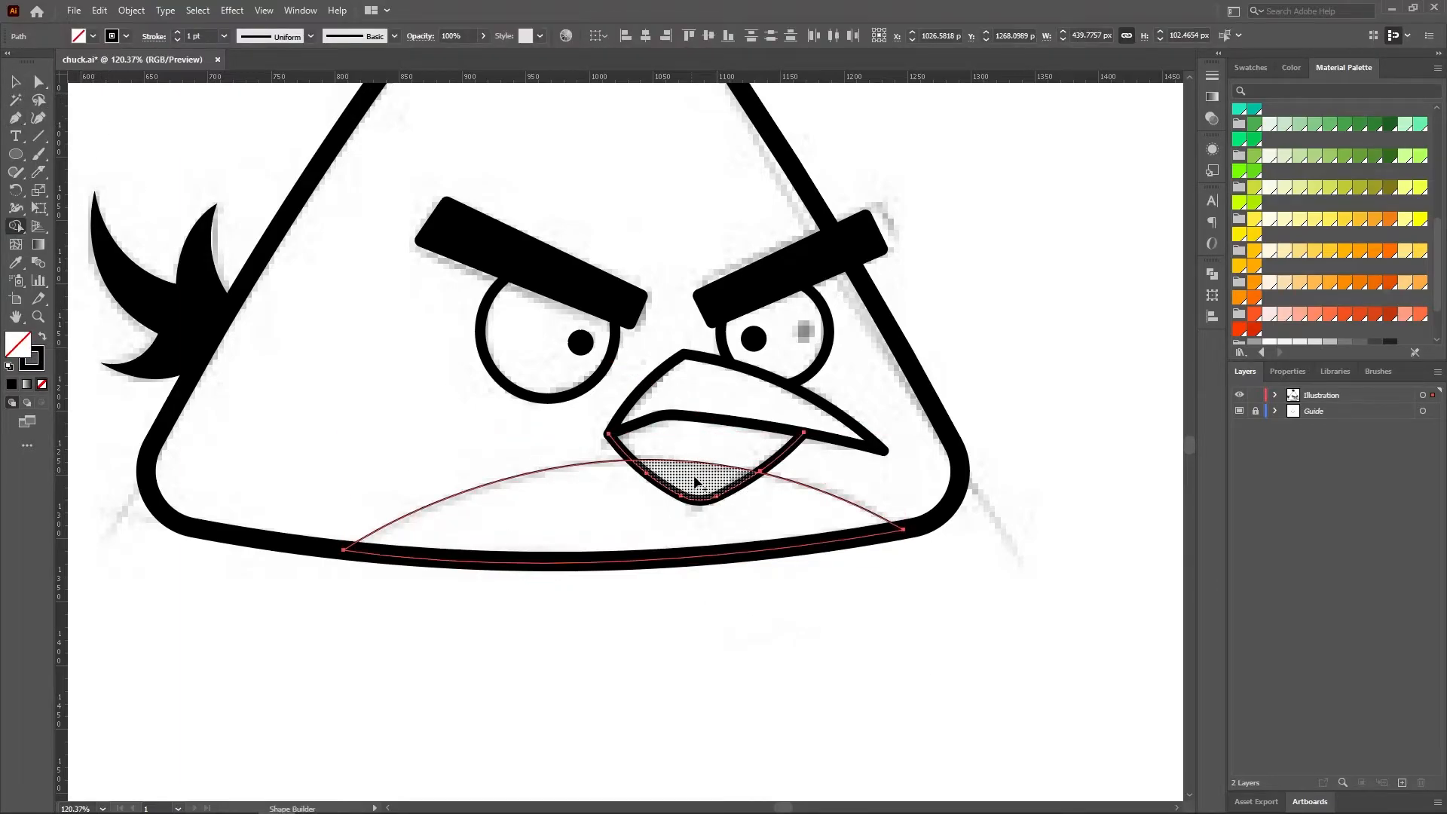
drag(695, 477, 697, 439)
key(ctrl+z)
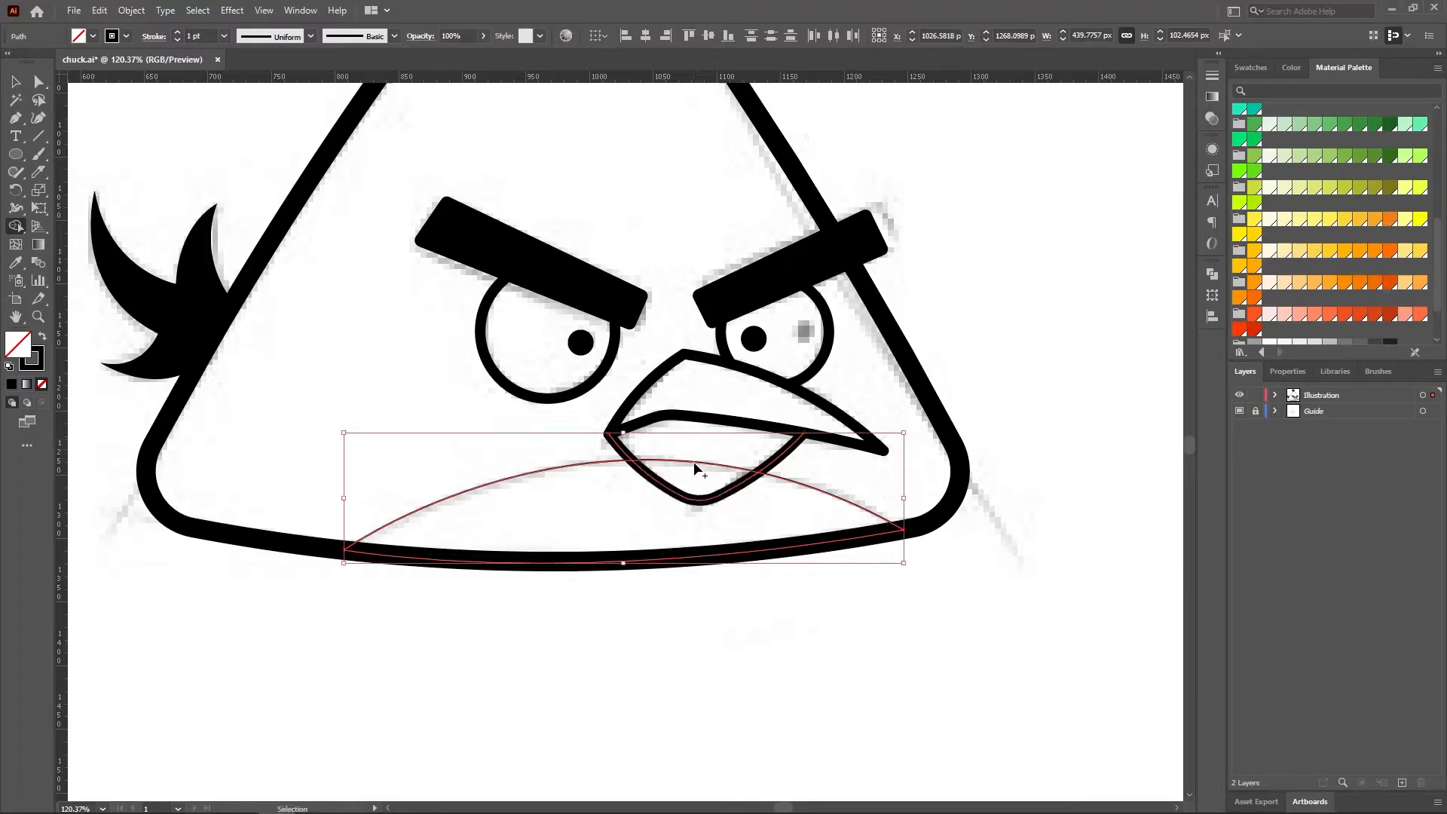
key(v)
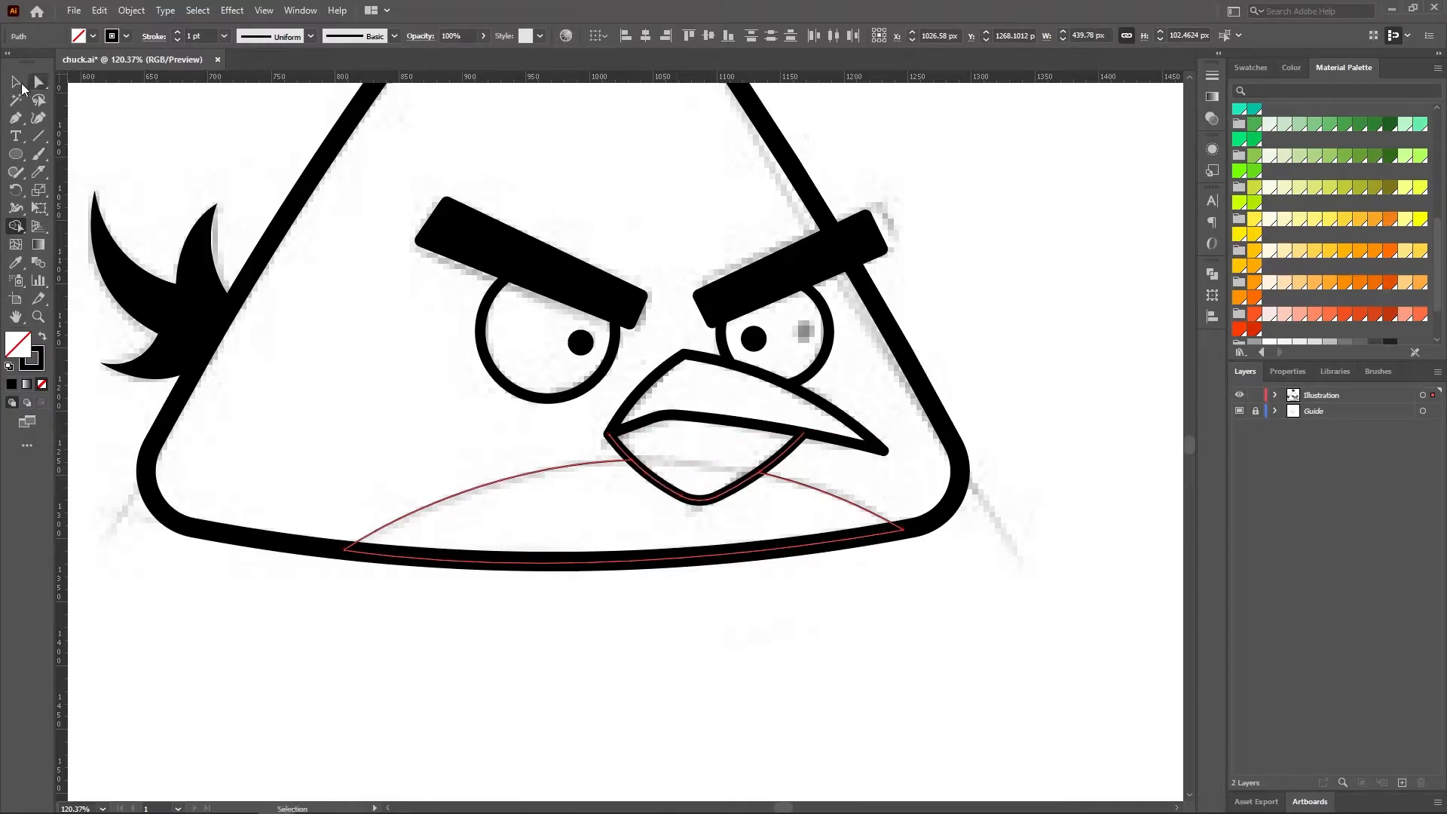
click(653, 630)
- Set the belly outline's stroke weight to 3 pt and deselect it
click(593, 468)
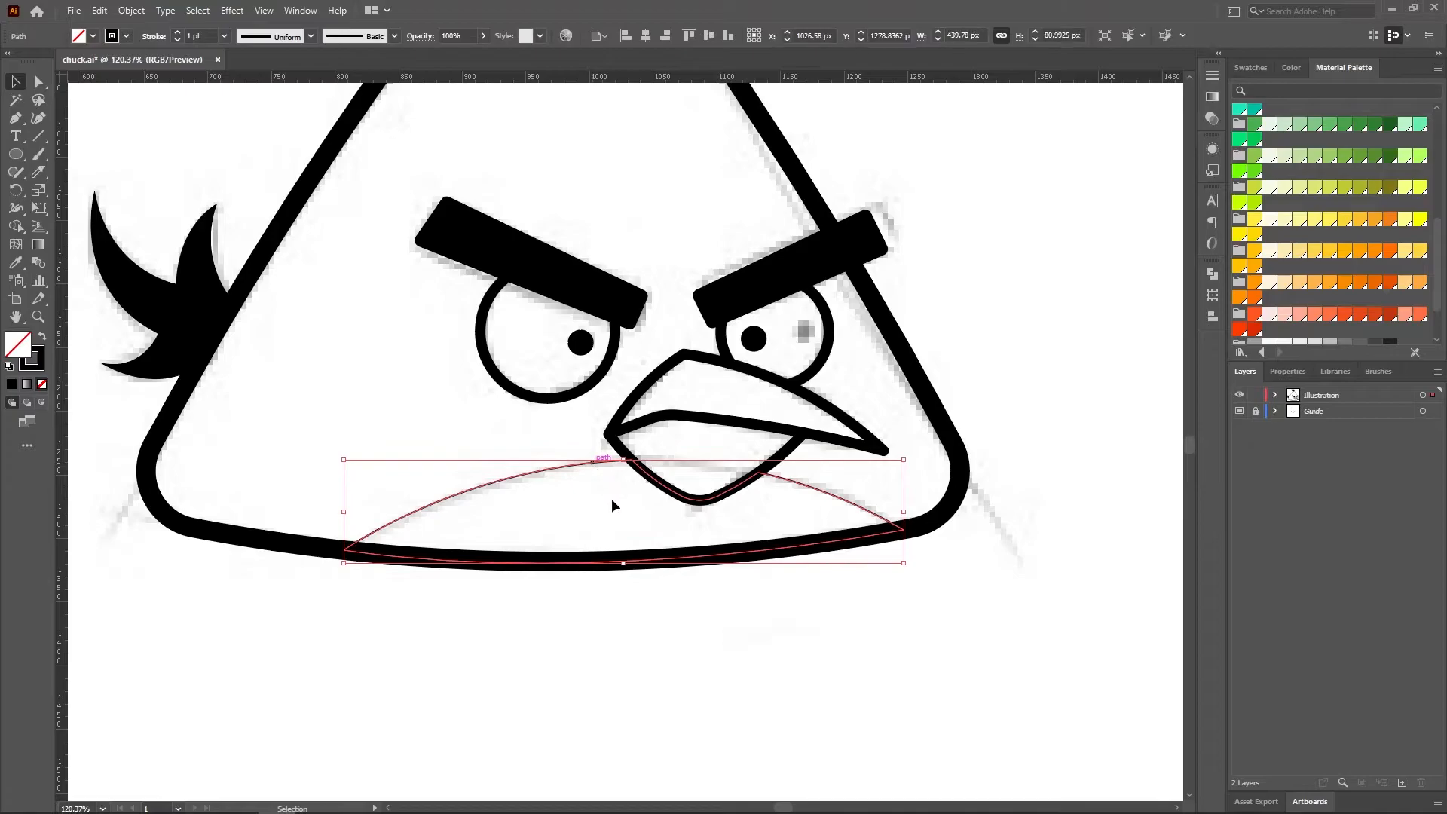
click(178, 32)
click(178, 32)
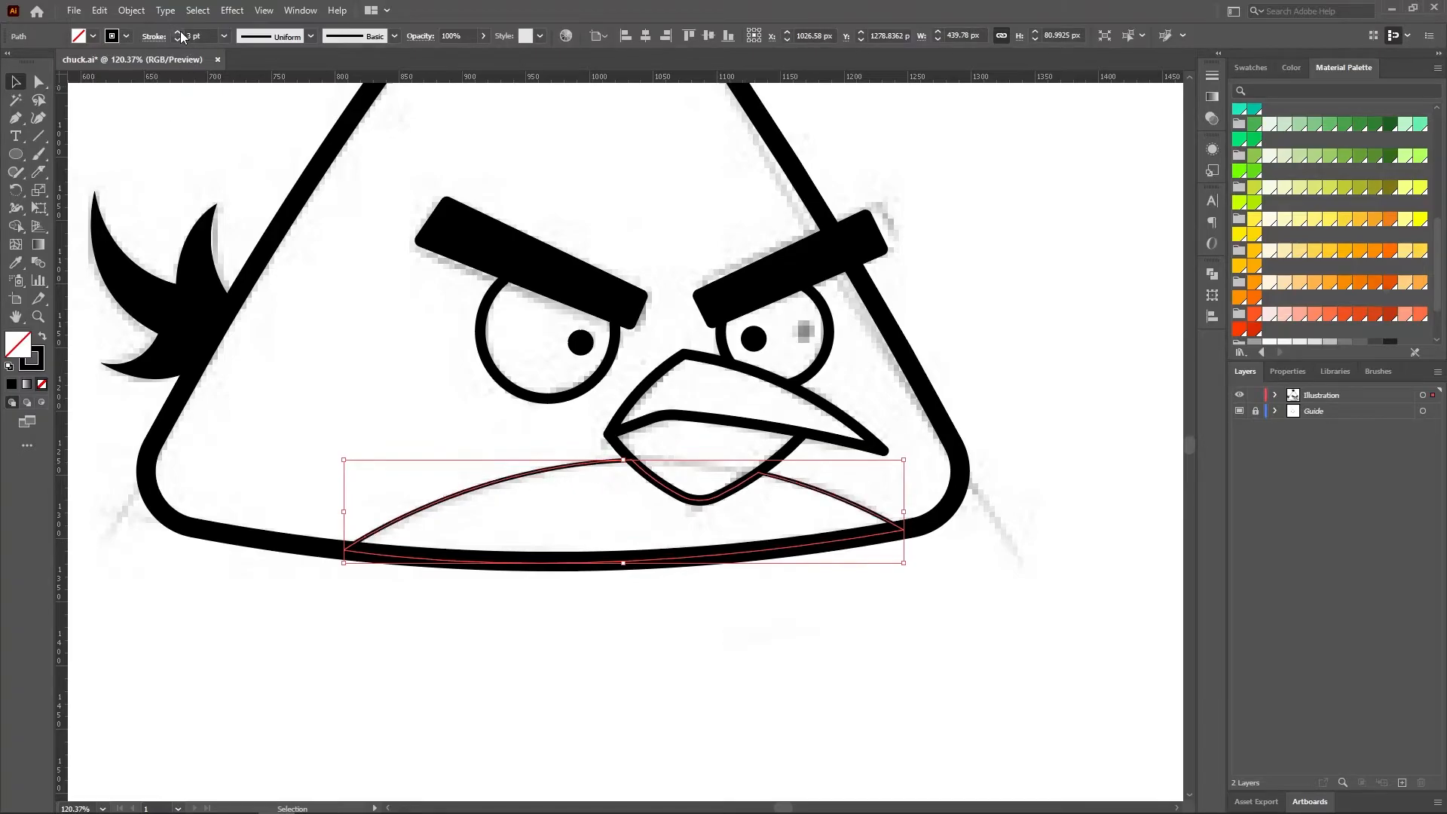
click(179, 32)
click(178, 31)
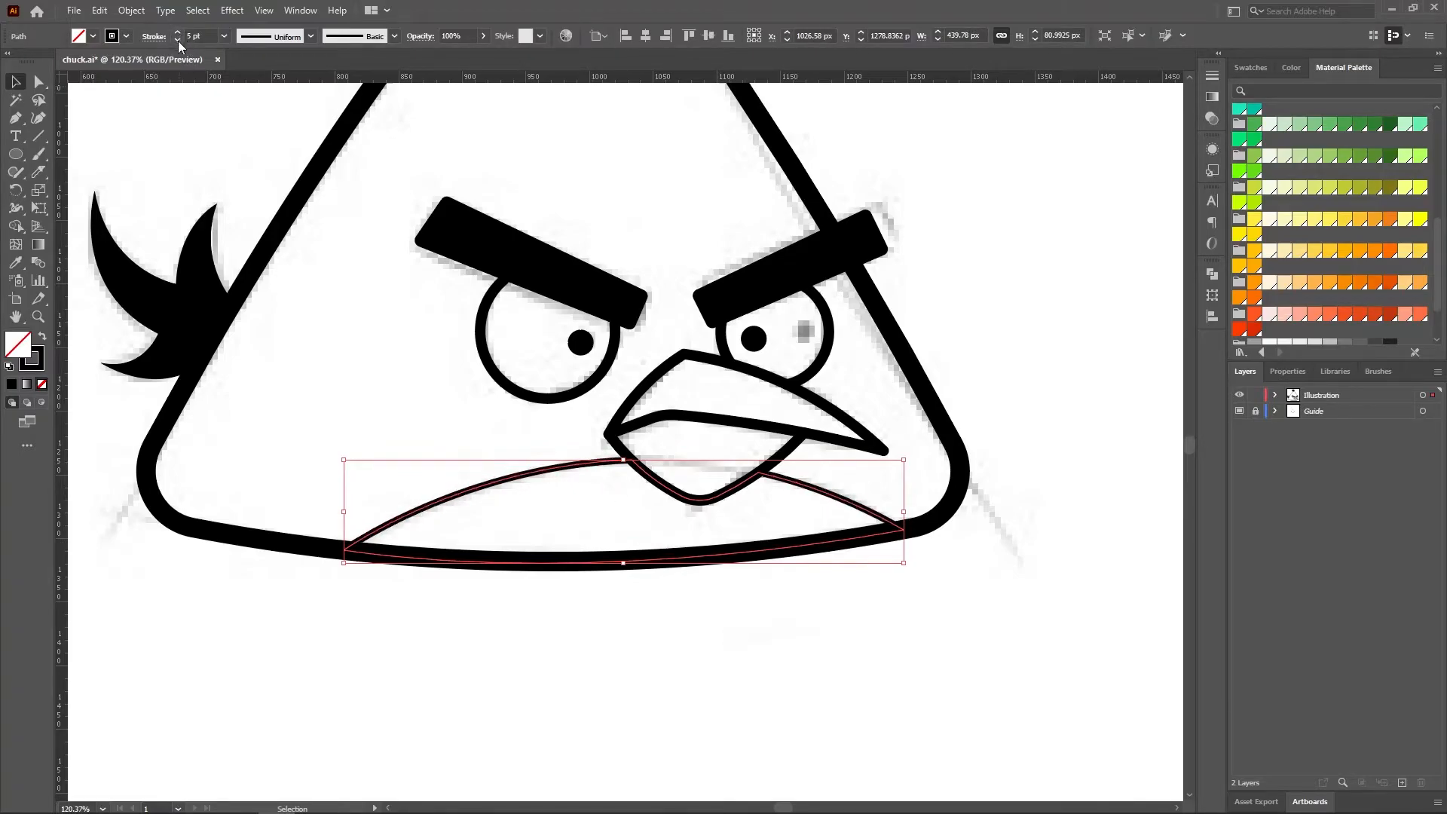
click(178, 41)
click(178, 40)
click(184, 105)
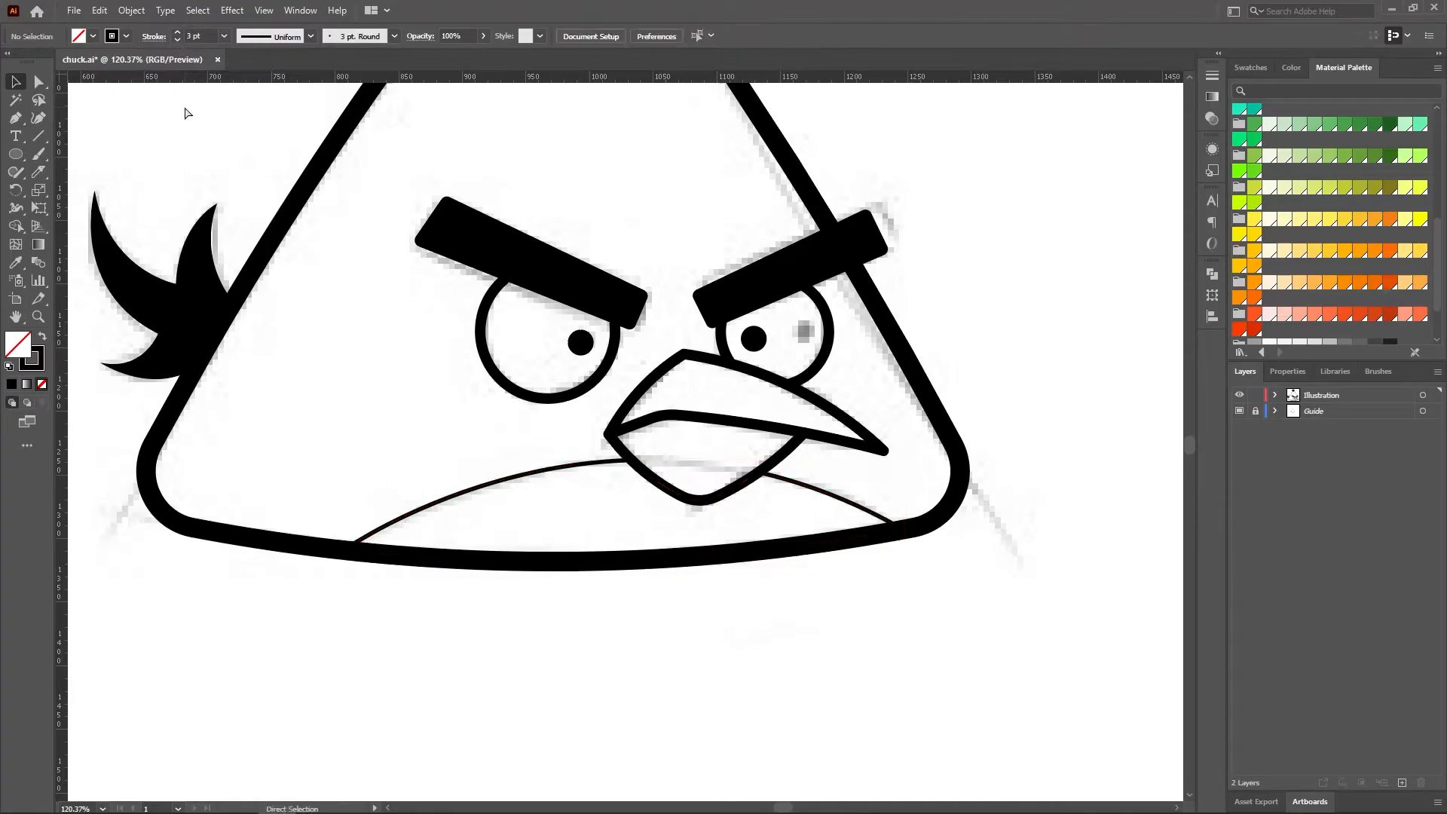
- Fit the artboard in view, hide the Guide layer and save the document
key(ctrl+0)
click(1240, 411)
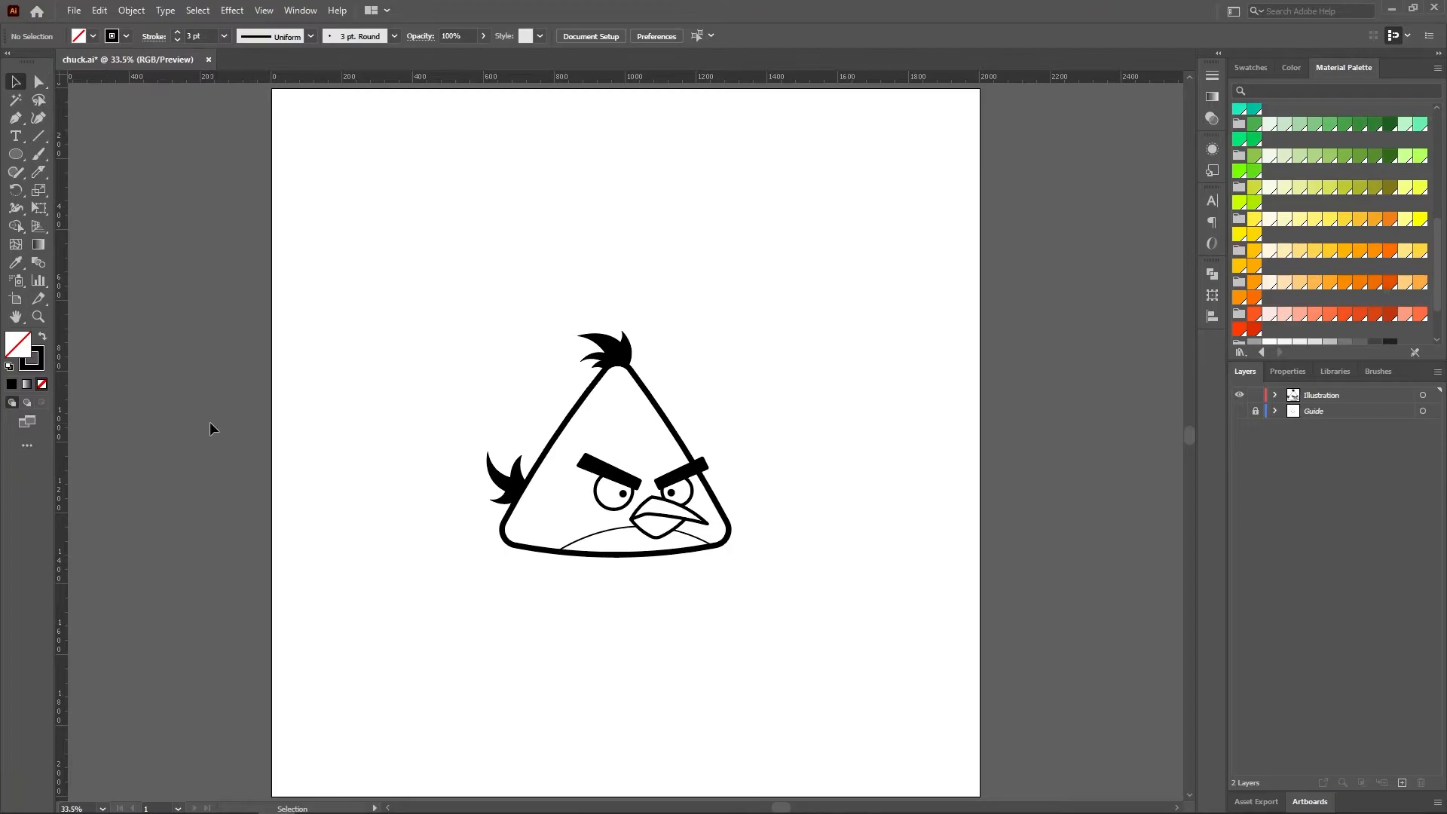
key(ctrl+s)
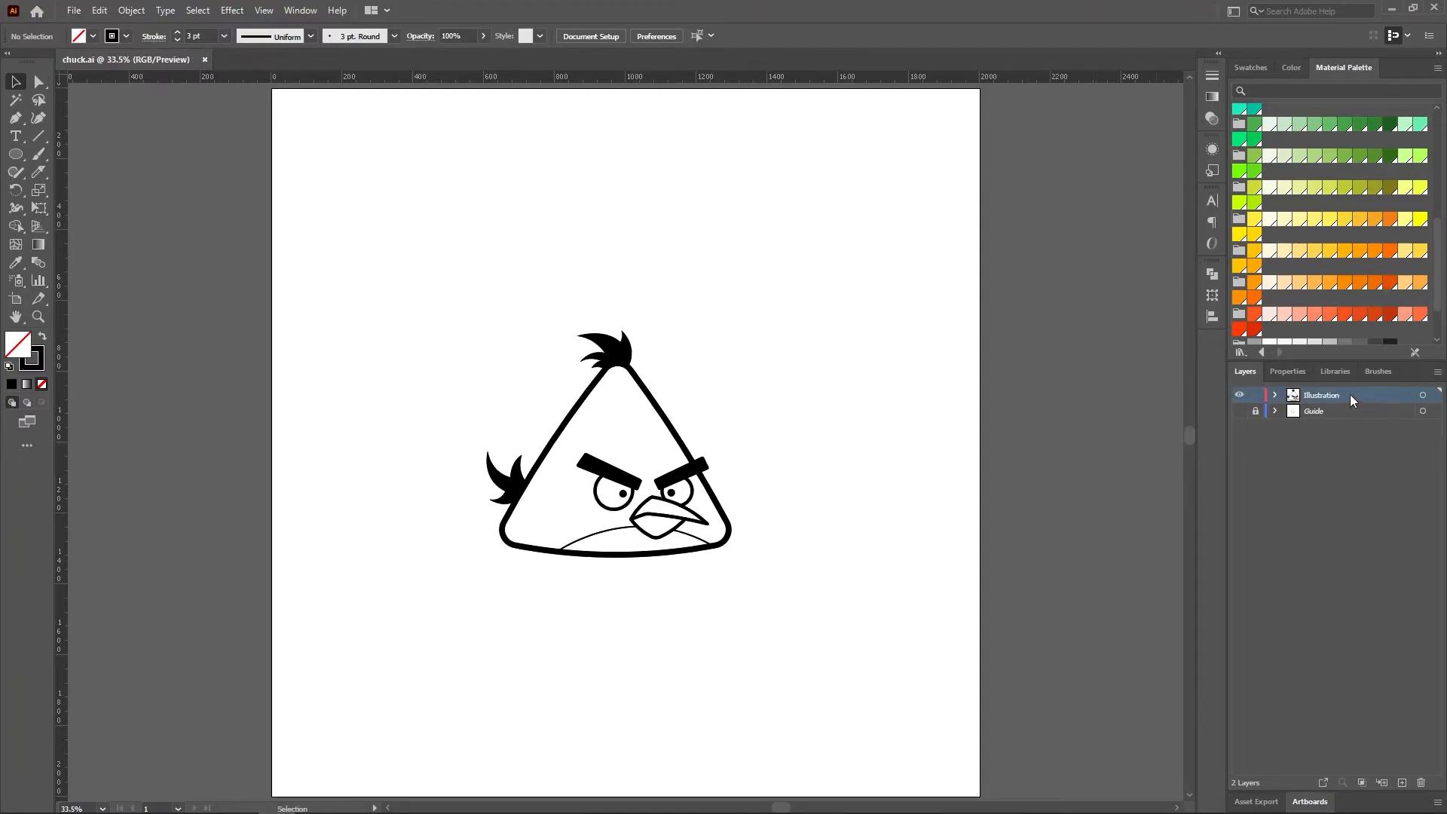
- Duplicate the Illustration layer, locking the original and renaming the lower copy Color
drag(1350, 395, 1349, 405)
click(1256, 396)
double_click(1346, 410)
text(Color)
key(Return)
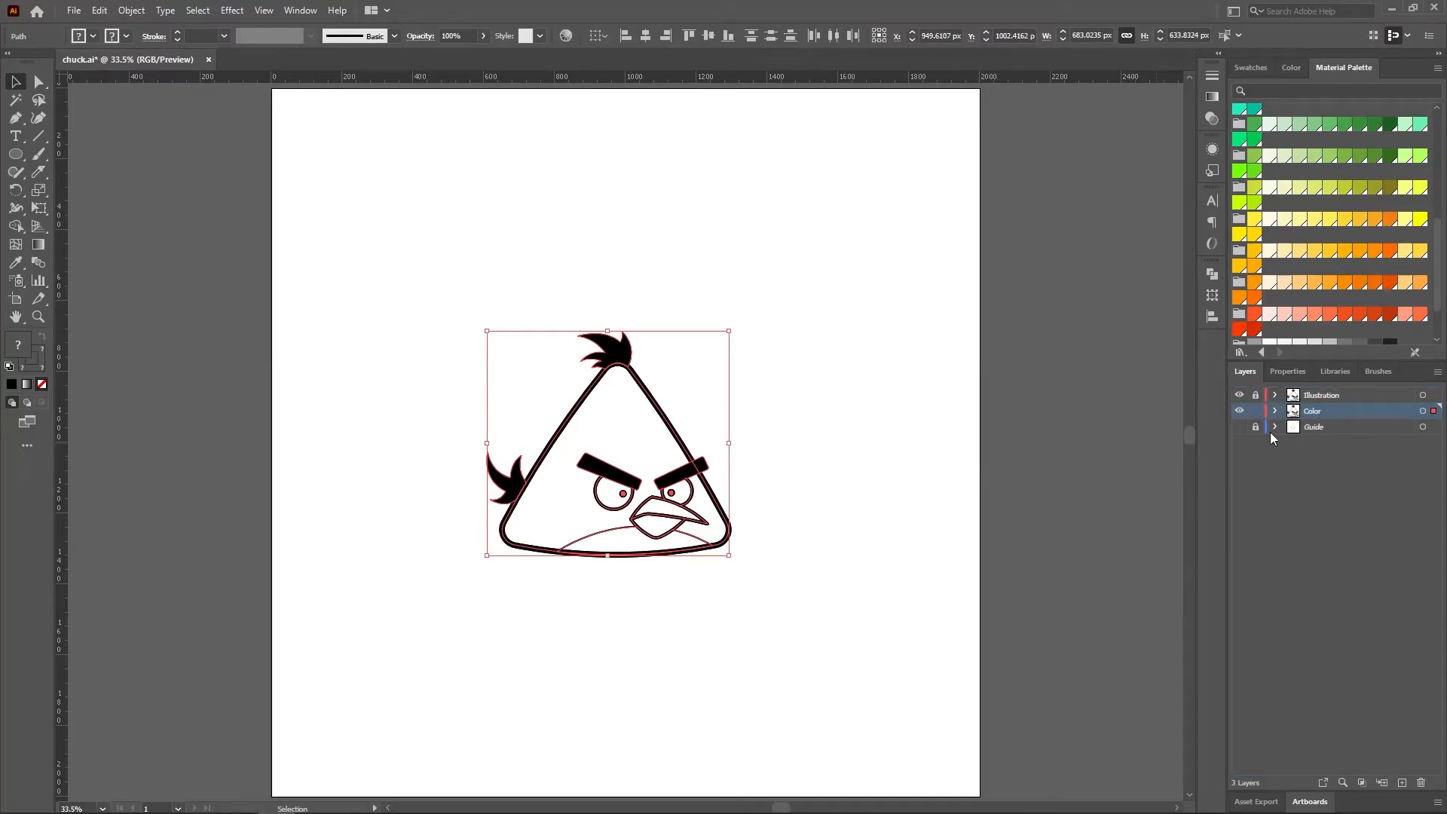
- Expand the fills and strokes of the Color layer's artwork, unite the pieces with Pathfinder, and deselect
click(131, 10)
click(164, 188)
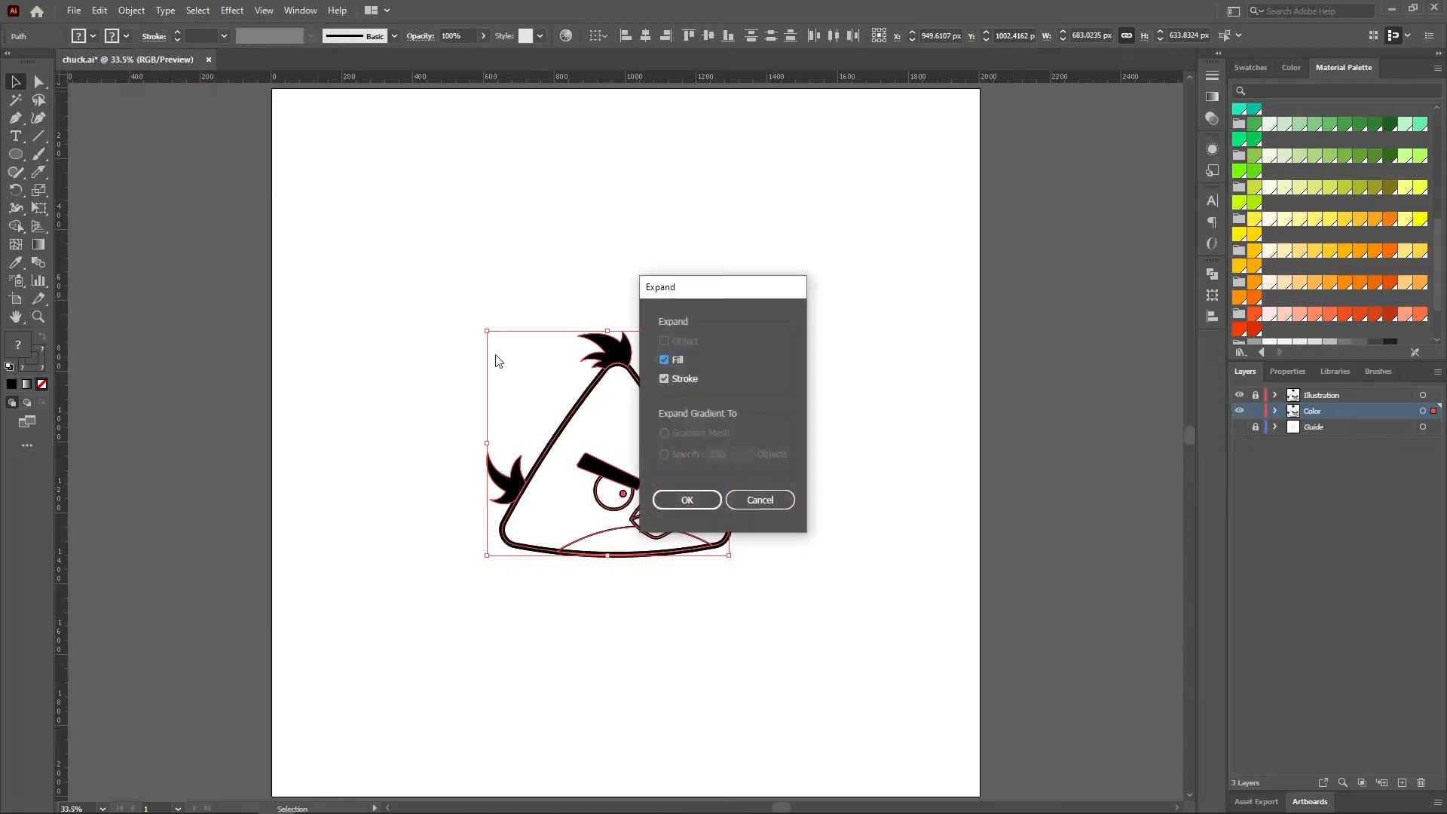
click(673, 498)
click(131, 11)
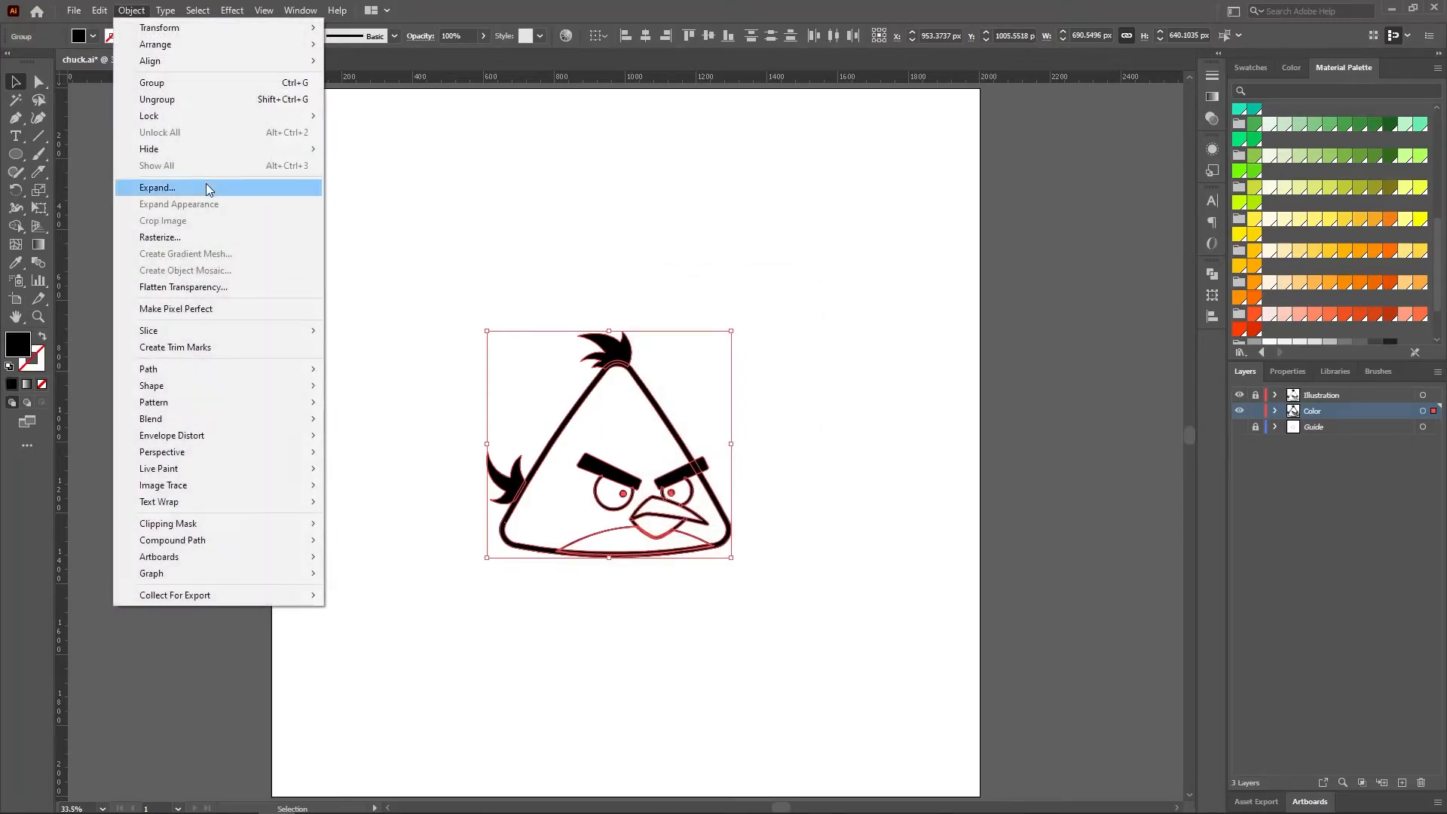
click(208, 188)
click(1213, 275)
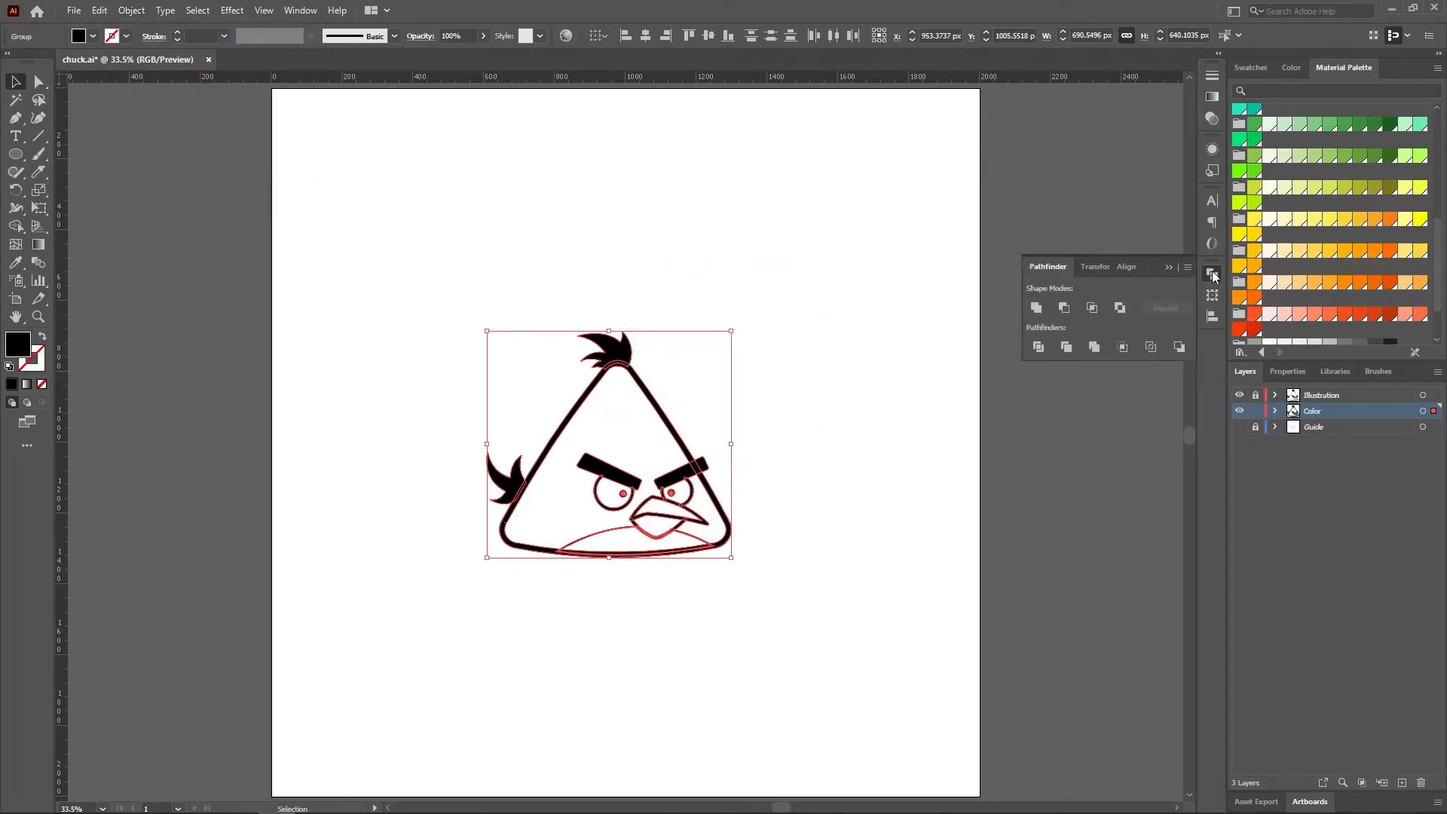
click(1042, 308)
click(1168, 268)
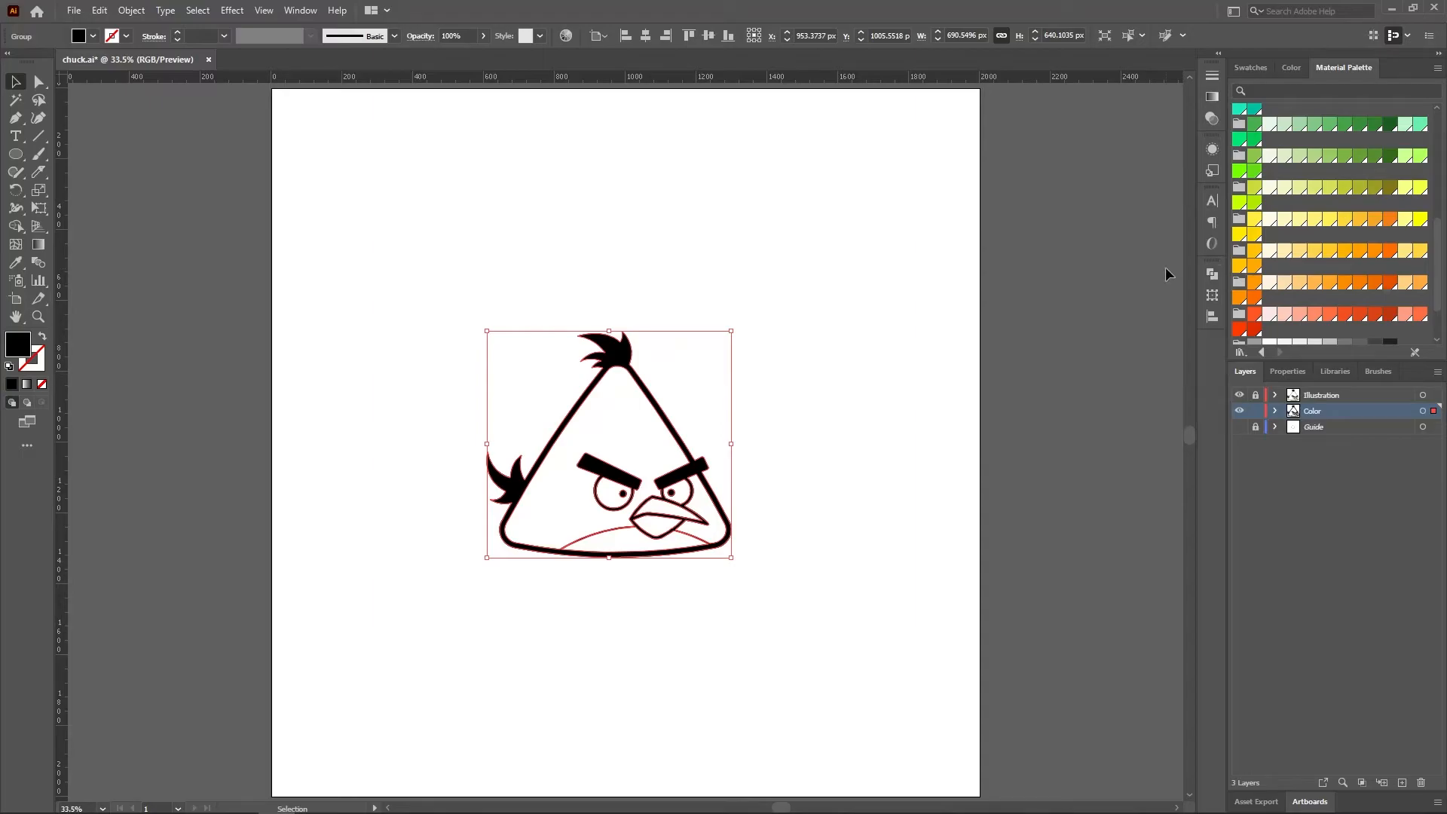
click(842, 546)
- Fill both body areas around the face with yellow #F0DD2F using Live Paint on the Color layer's artwork, and deselect
click(38, 317)
click(743, 533)
drag(750, 600, 785, 640)
click(1430, 411)
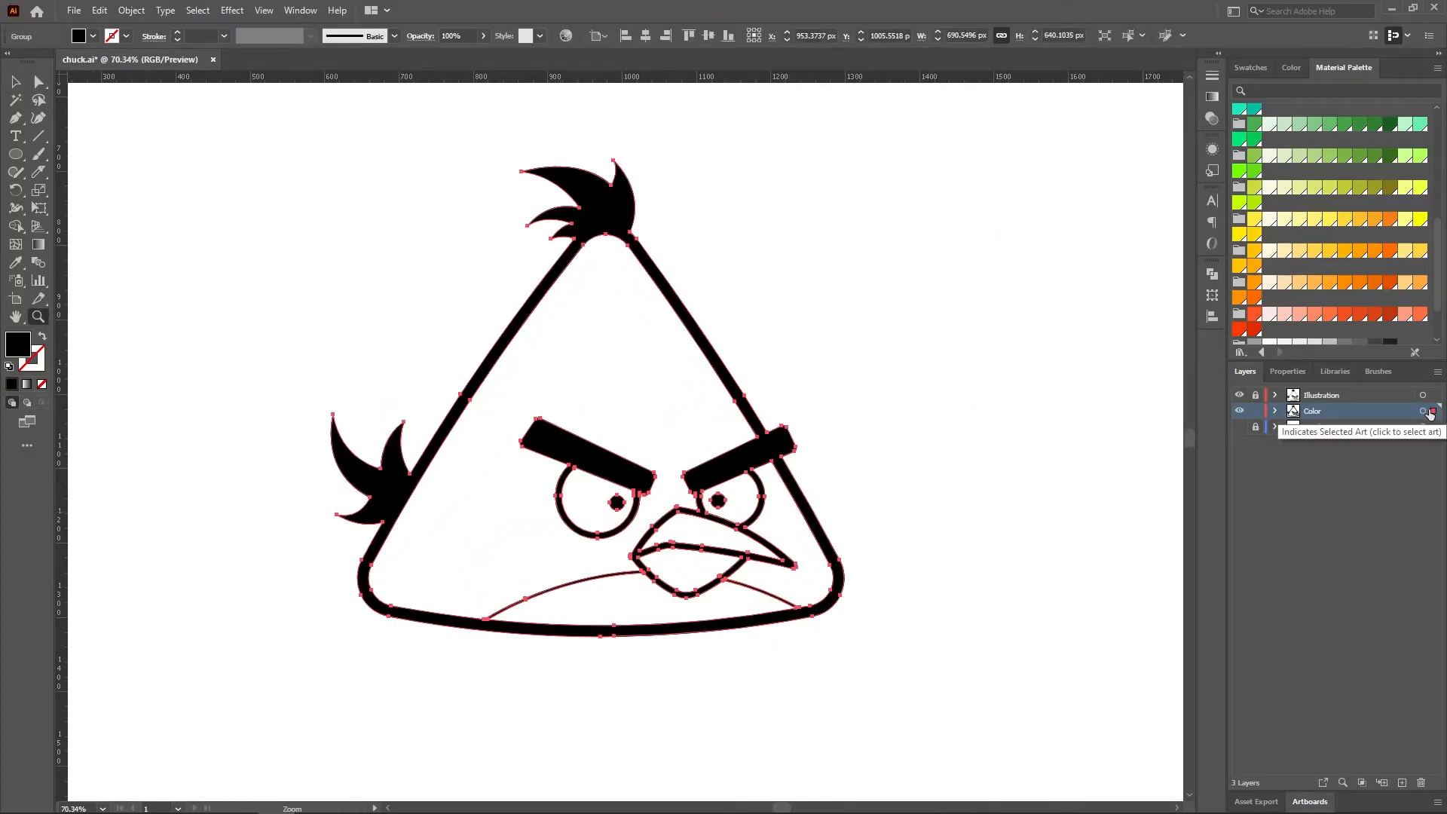
click(22, 228)
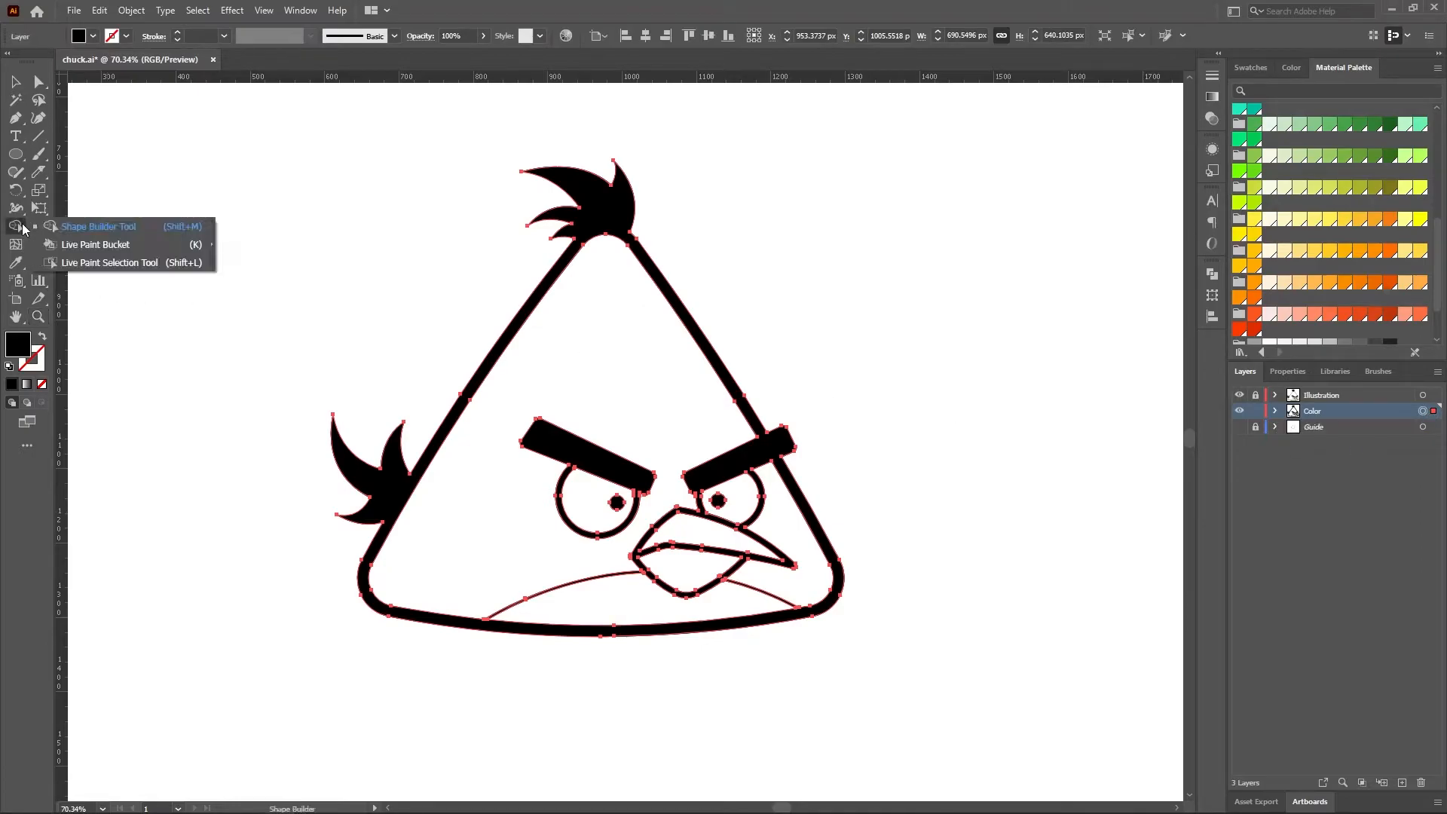
click(95, 244)
double_click(17, 344)
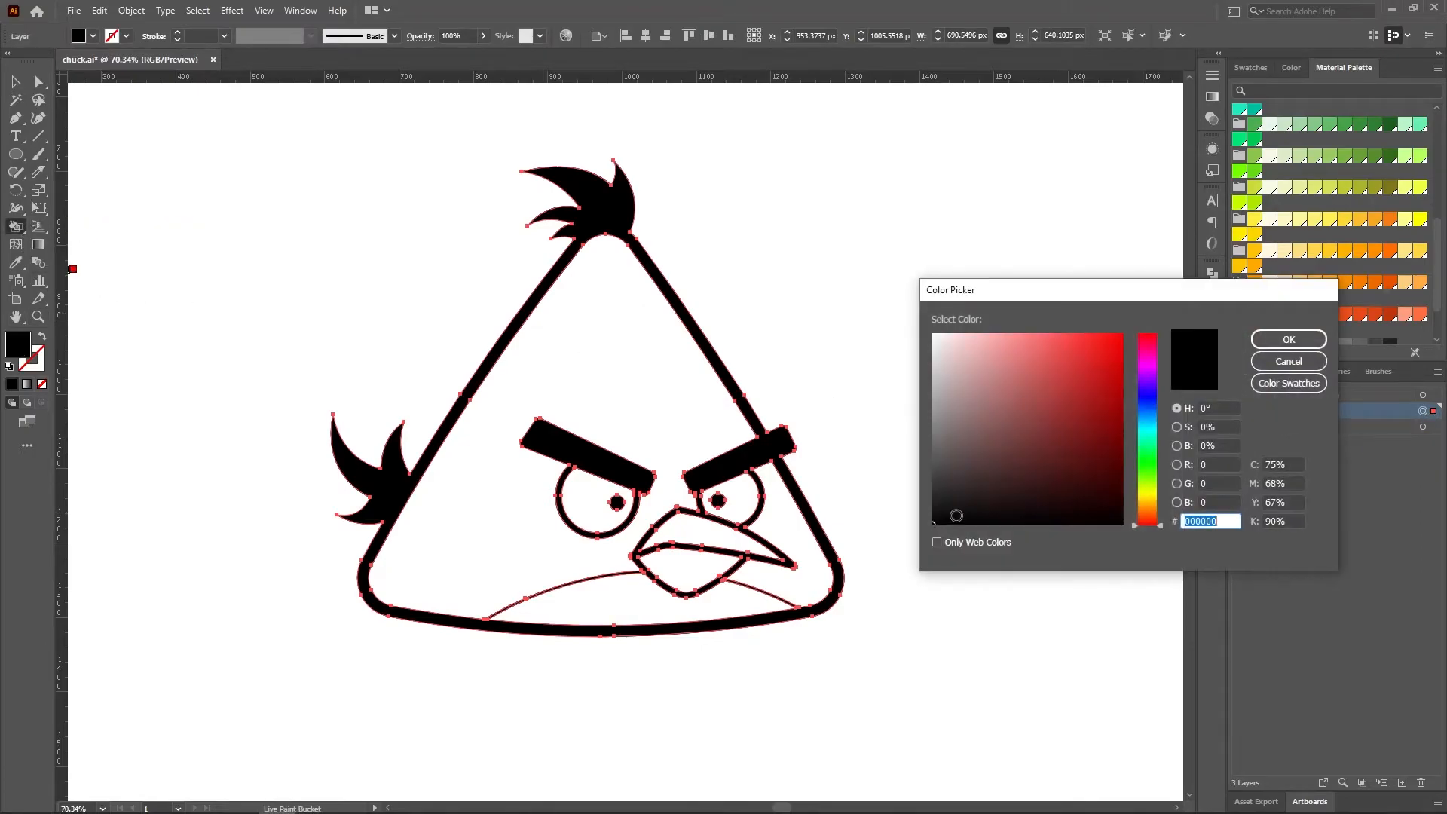
text(f0dd2f)
key(Return)
click(557, 364)
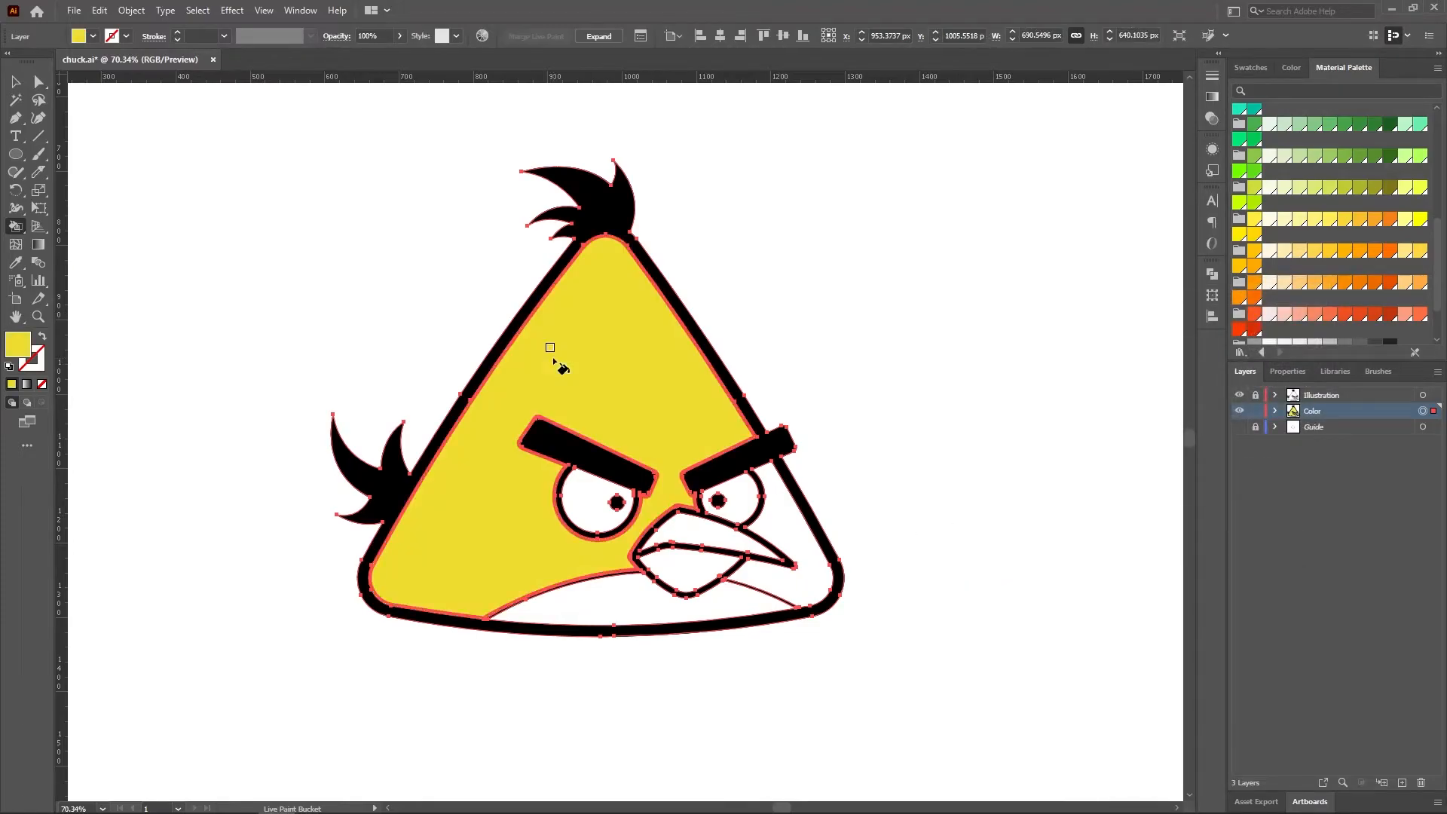
click(777, 526)
click(15, 79)
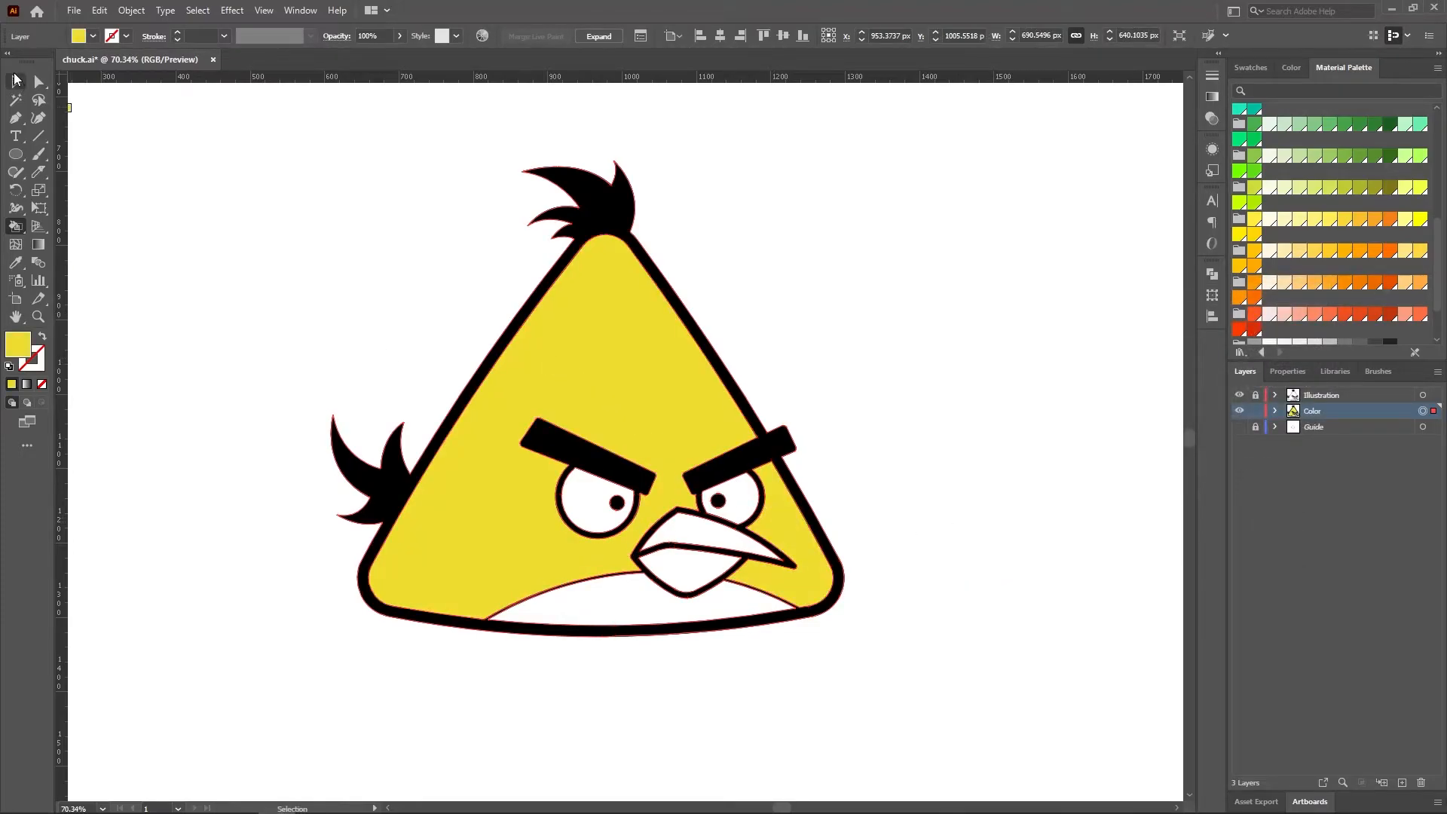
click(192, 187)
- Fill the upper and lower beak with orange #F7B32A using the Live Paint Bucket
double_click(18, 344)
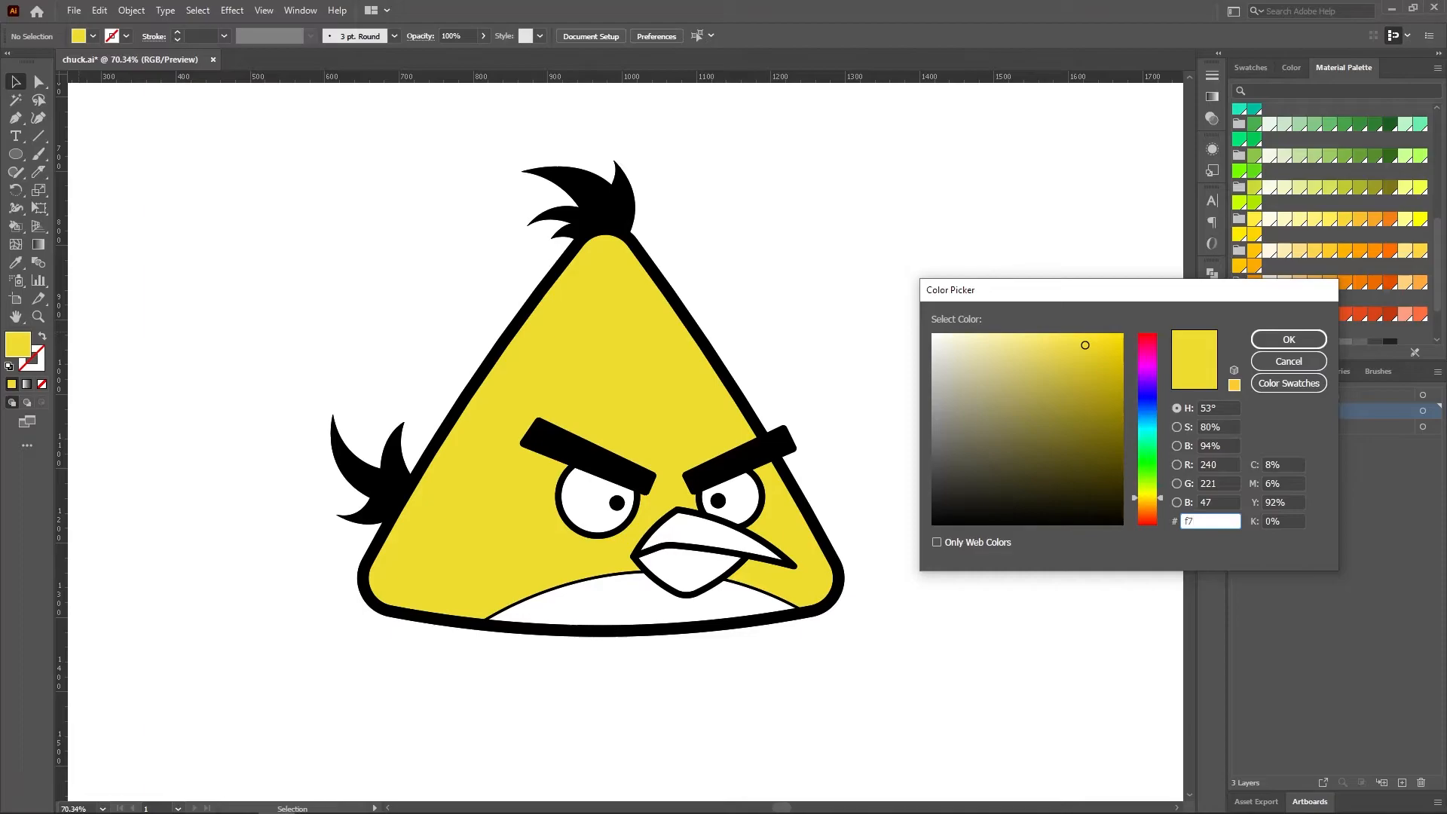
text(f7b32a)
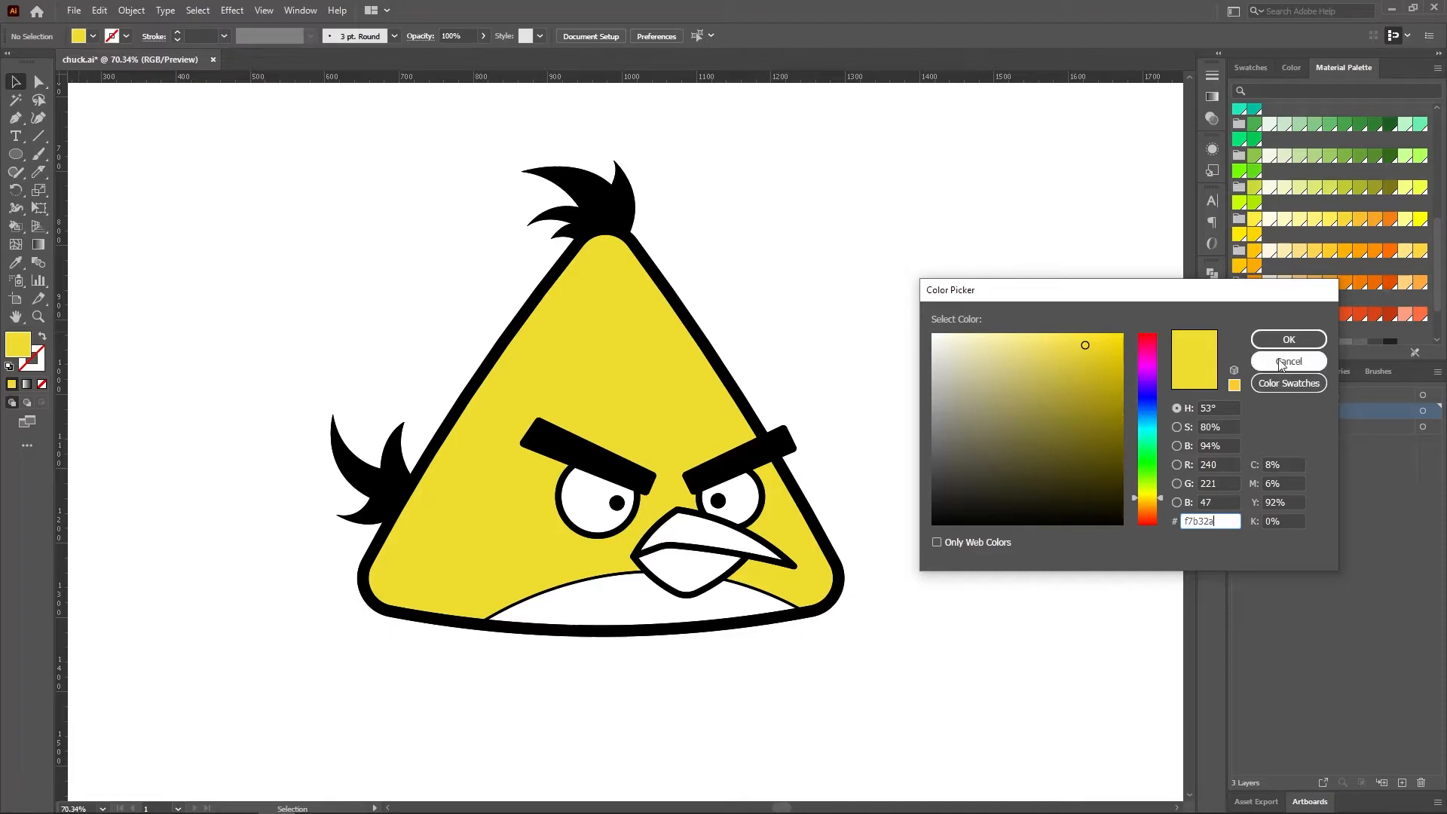
text(b)
key(Return)
click(15, 227)
click(679, 573)
click(695, 529)
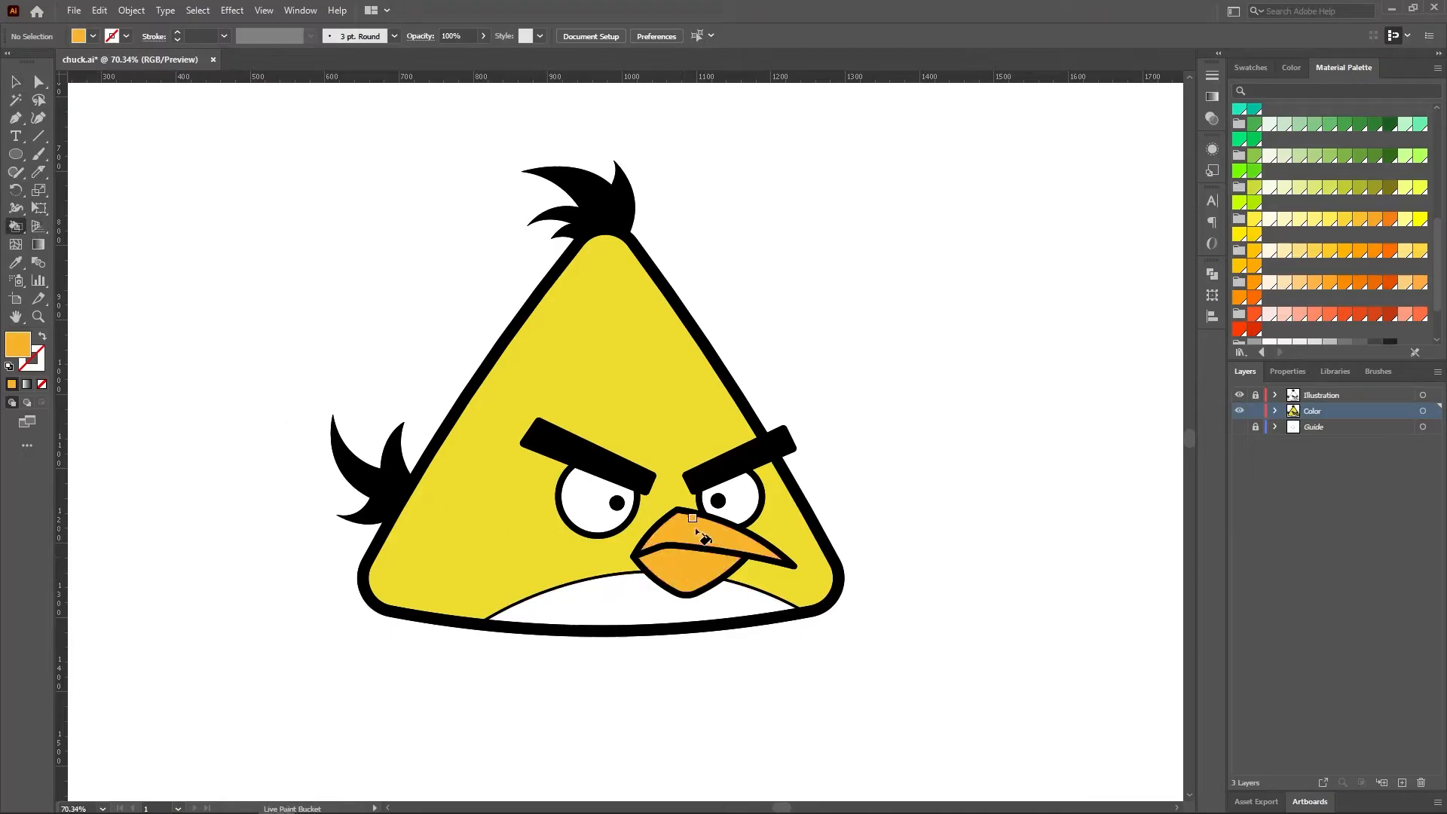
click(15, 81)
- Set the Live Paint Bucket's fill colour to reddish brown #B34834
click(15, 226)
double_click(17, 344)
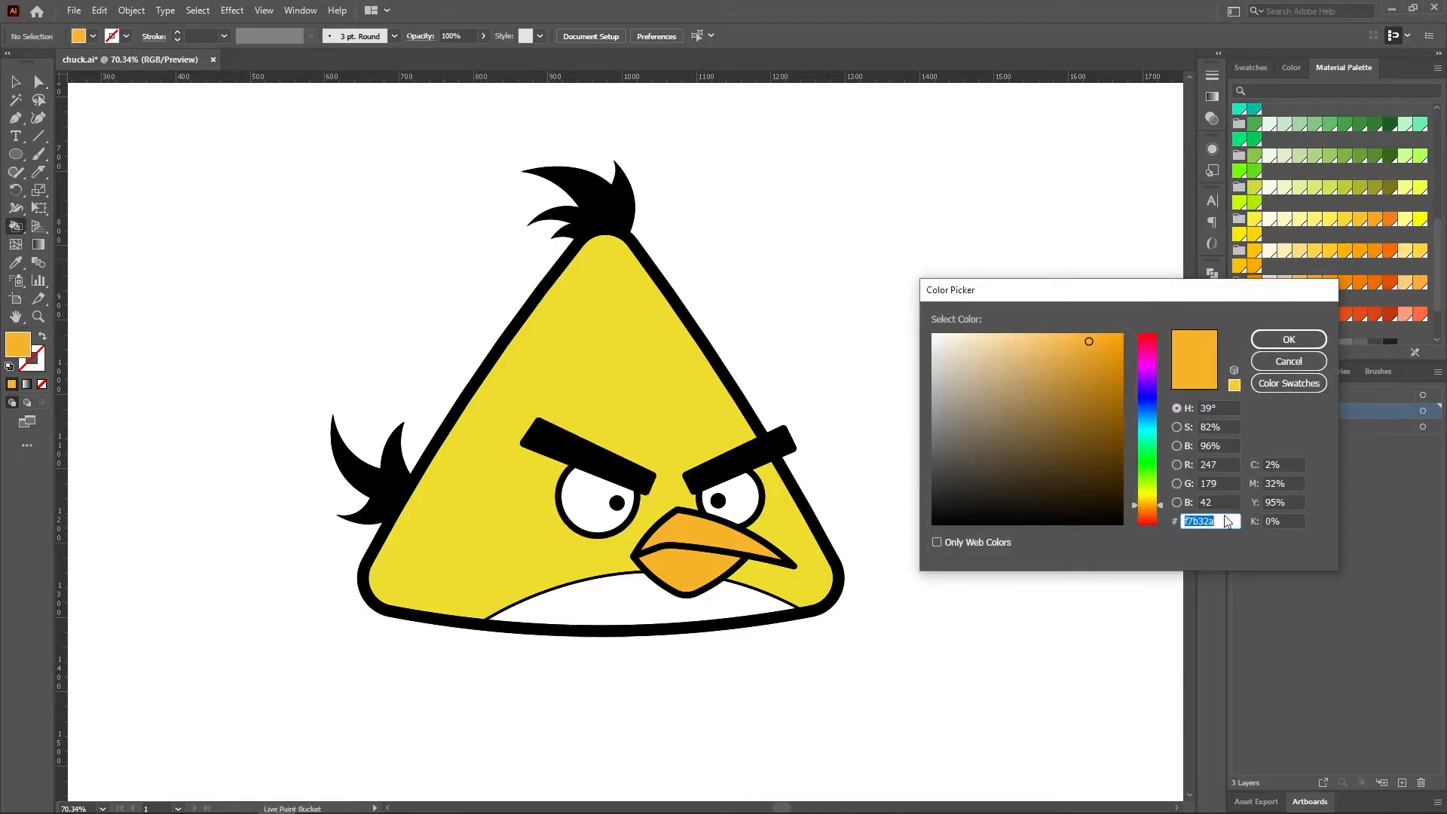
text(b34834)
click(1289, 339)
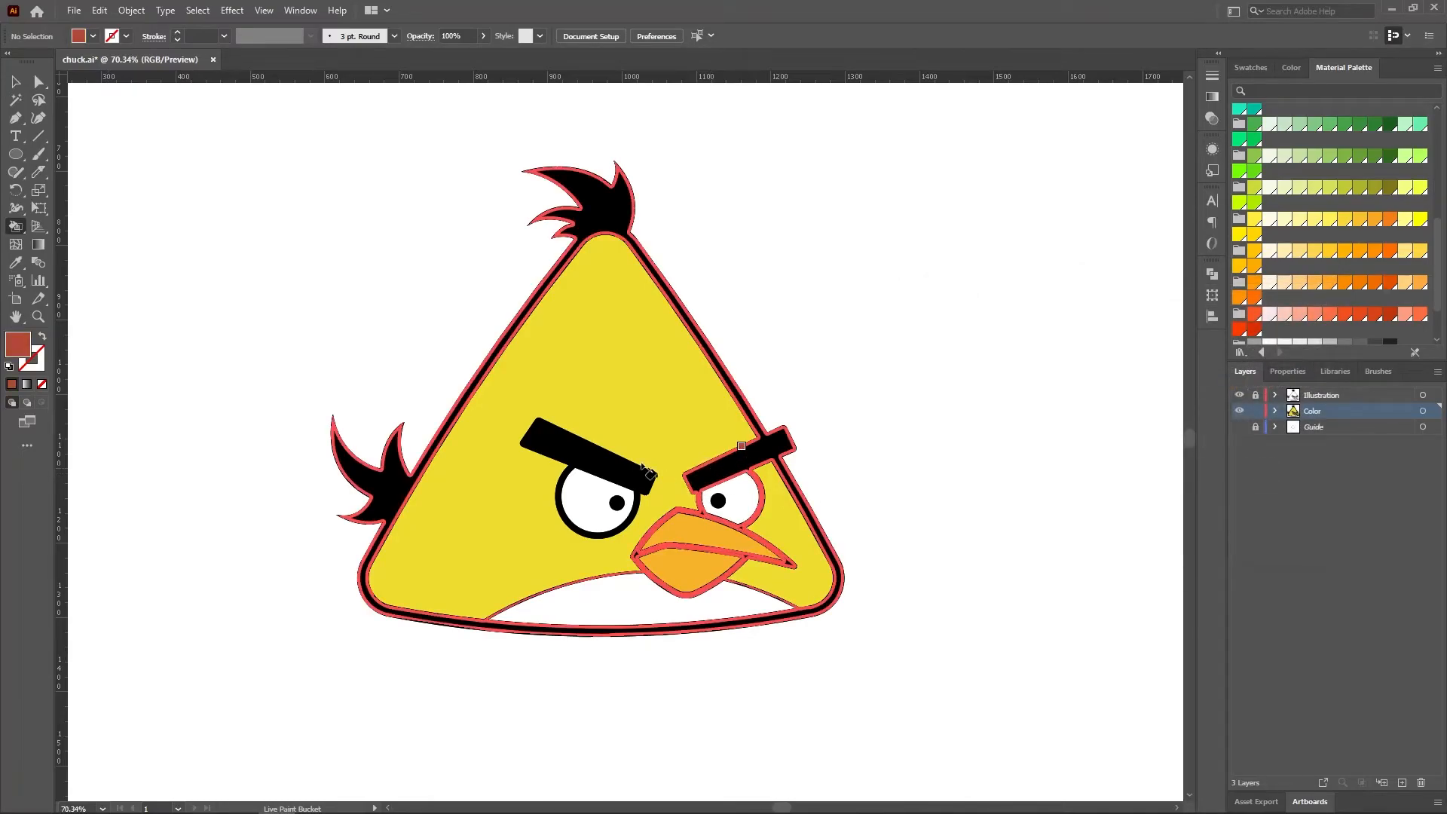
key(v)
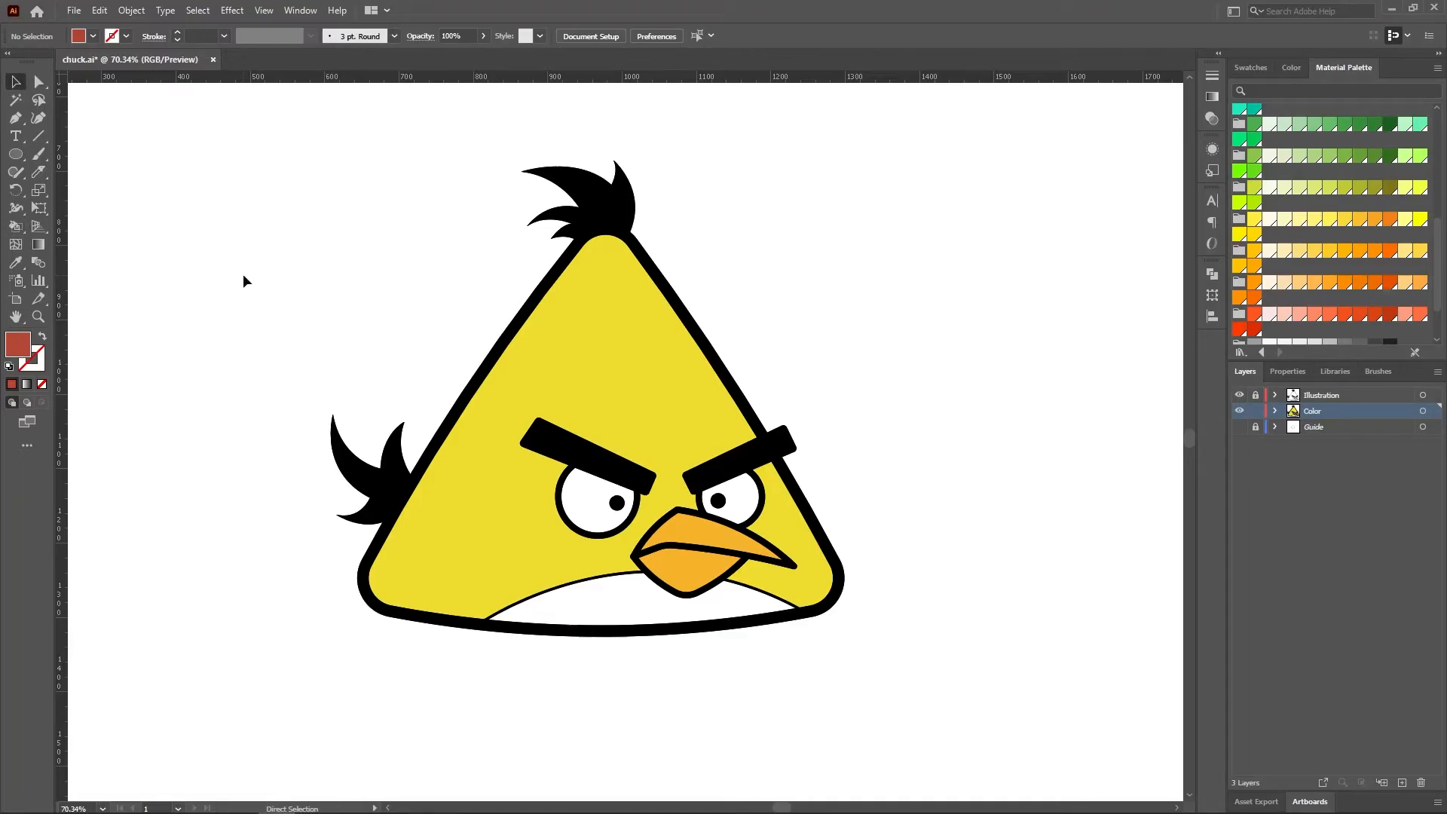
- Fill both eyes and the belly with white #FFFFFF using the Live Paint Bucket
double_click(21, 350)
drag(939, 339, 911, 313)
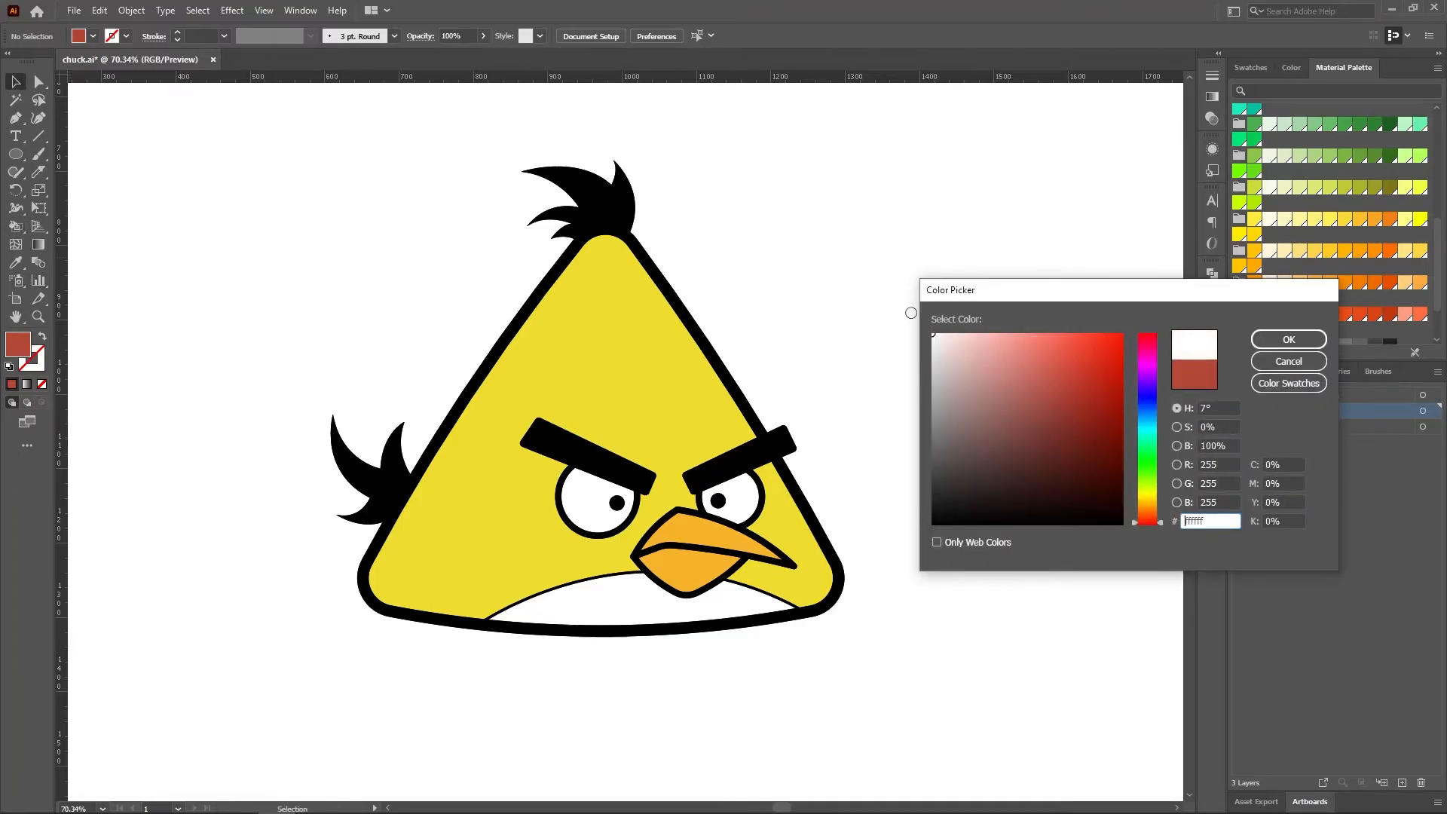
click(1288, 340)
click(16, 225)
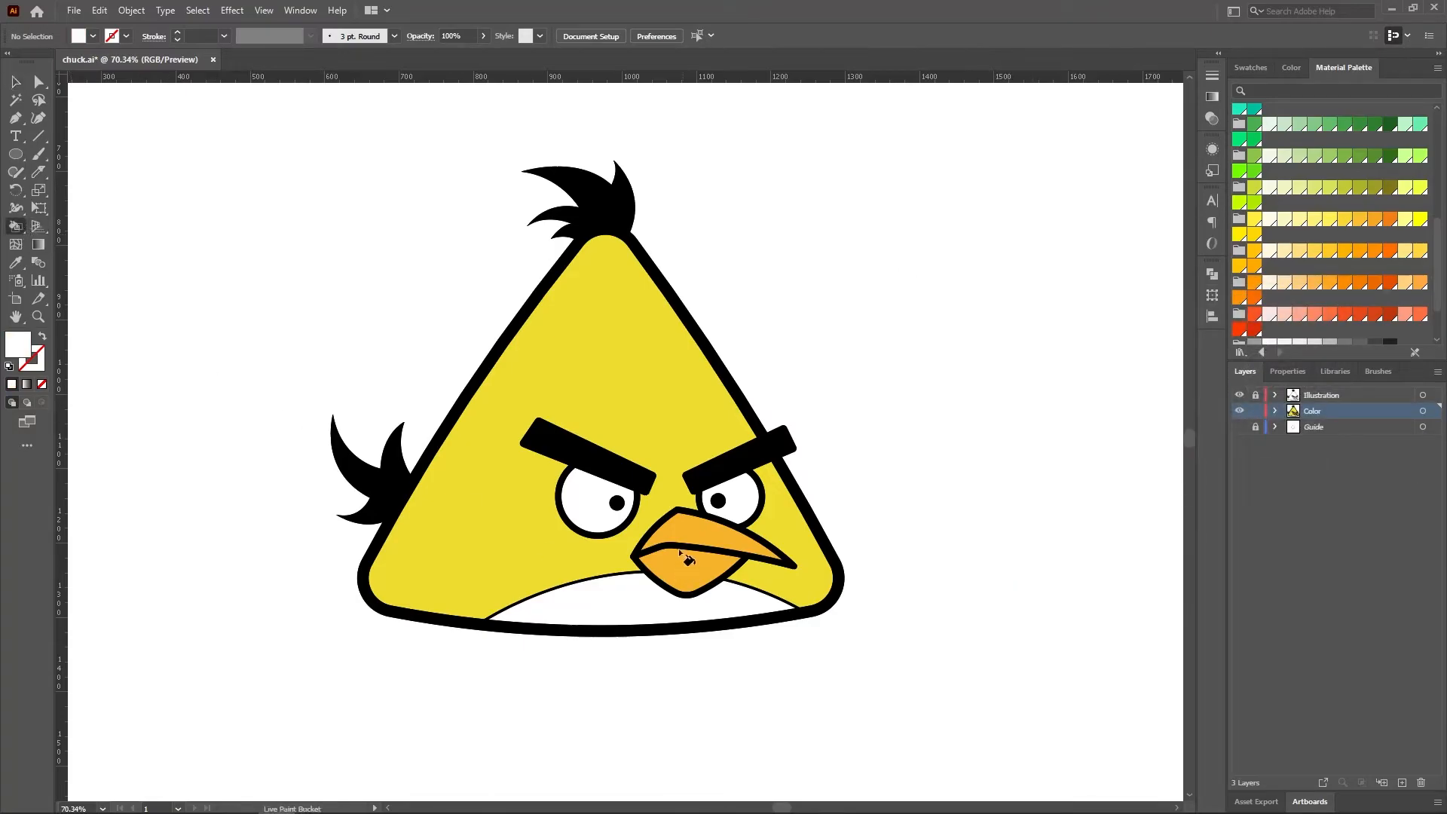
click(591, 500)
click(751, 503)
click(634, 594)
key(v)
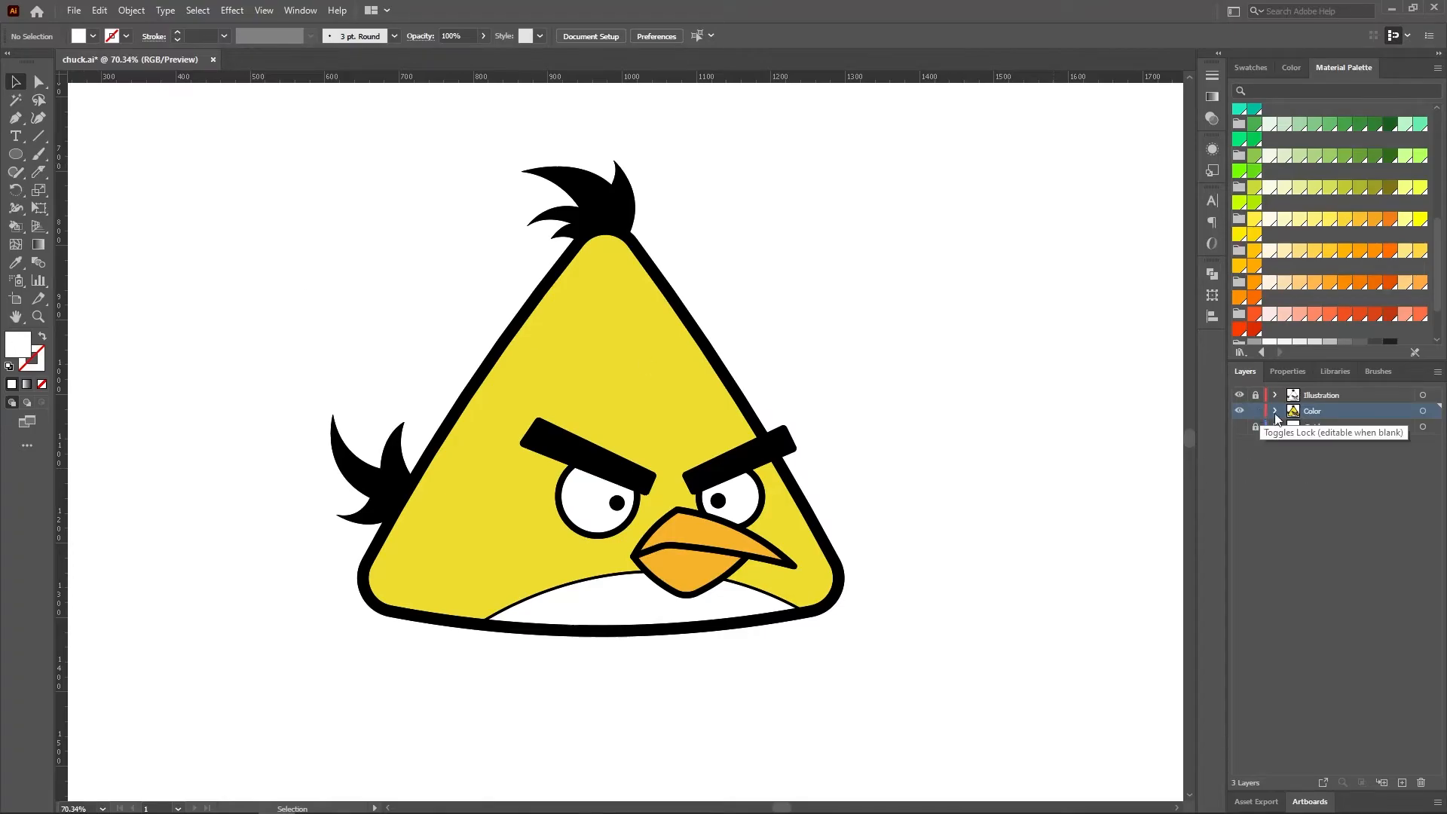
- Add a new layer above Color and name it "Highlights & Shadows"
click(1401, 783)
double_click(1321, 410)
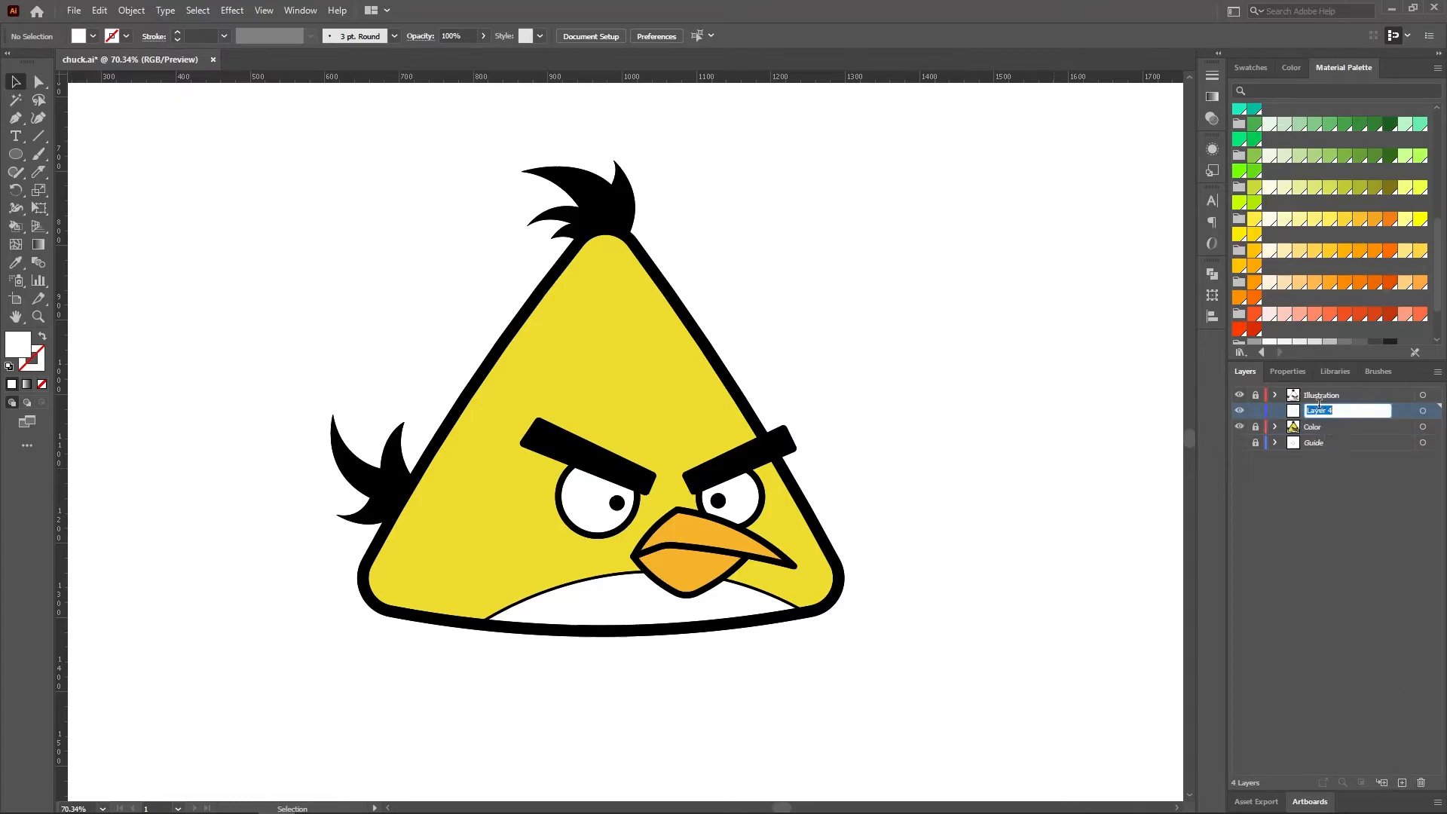
text(Highlights & Shadows)
key(Return)
- Draw a slim white ellipse about 22 × 172 px as a highlight, tilted along the body's upper right edge
click(41, 315)
drag(669, 419, 738, 520)
click(18, 159)
drag(615, 240, 702, 398)
key(v)
drag(648, 327, 639, 255)
drag(692, 334, 704, 336)
drag(643, 269, 651, 253)
click(739, 251)
- Set the highlight ellipse's opacity to 50% and deselect it
click(644, 268)
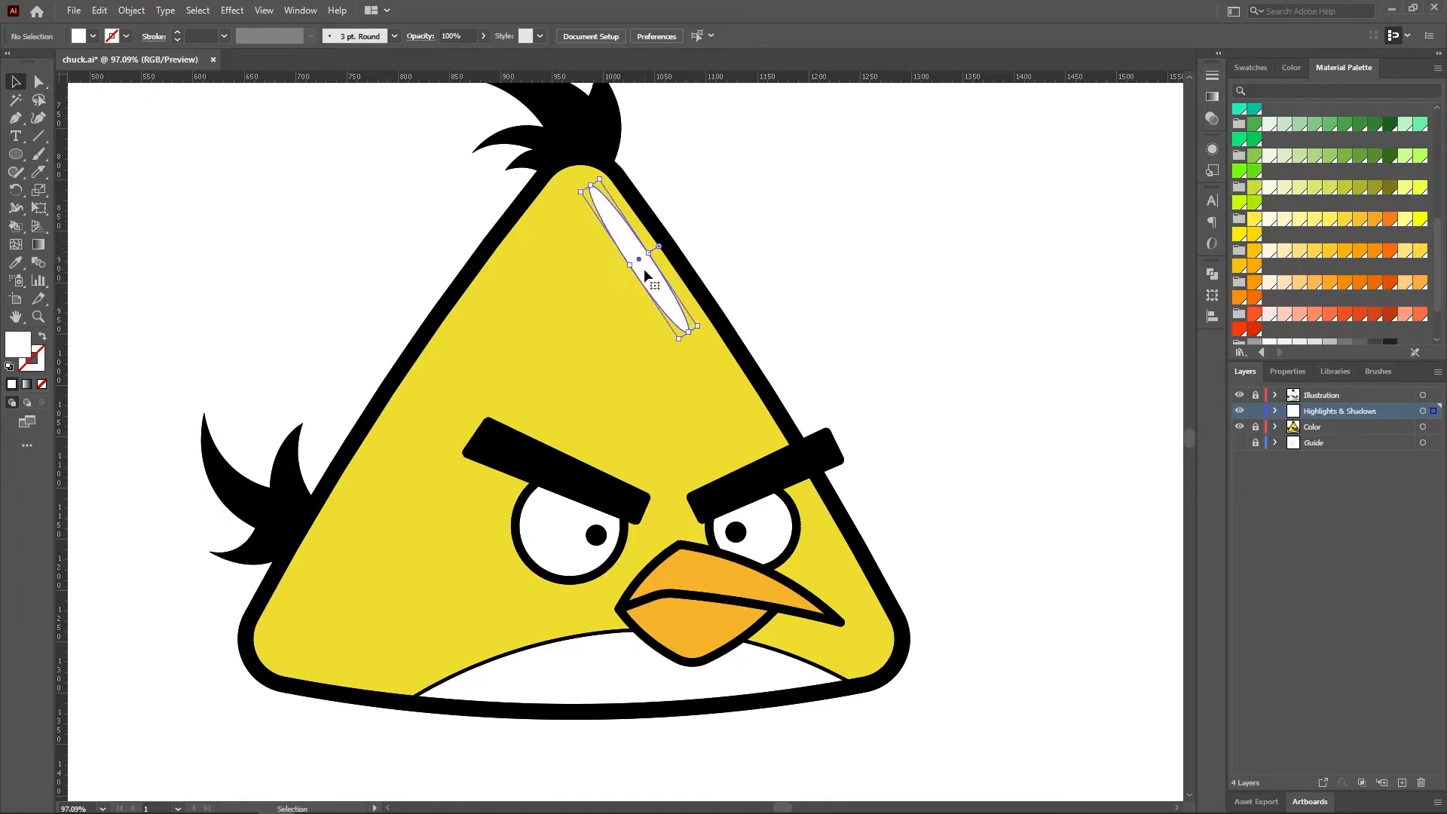
click(457, 36)
text(50)
key(Return)
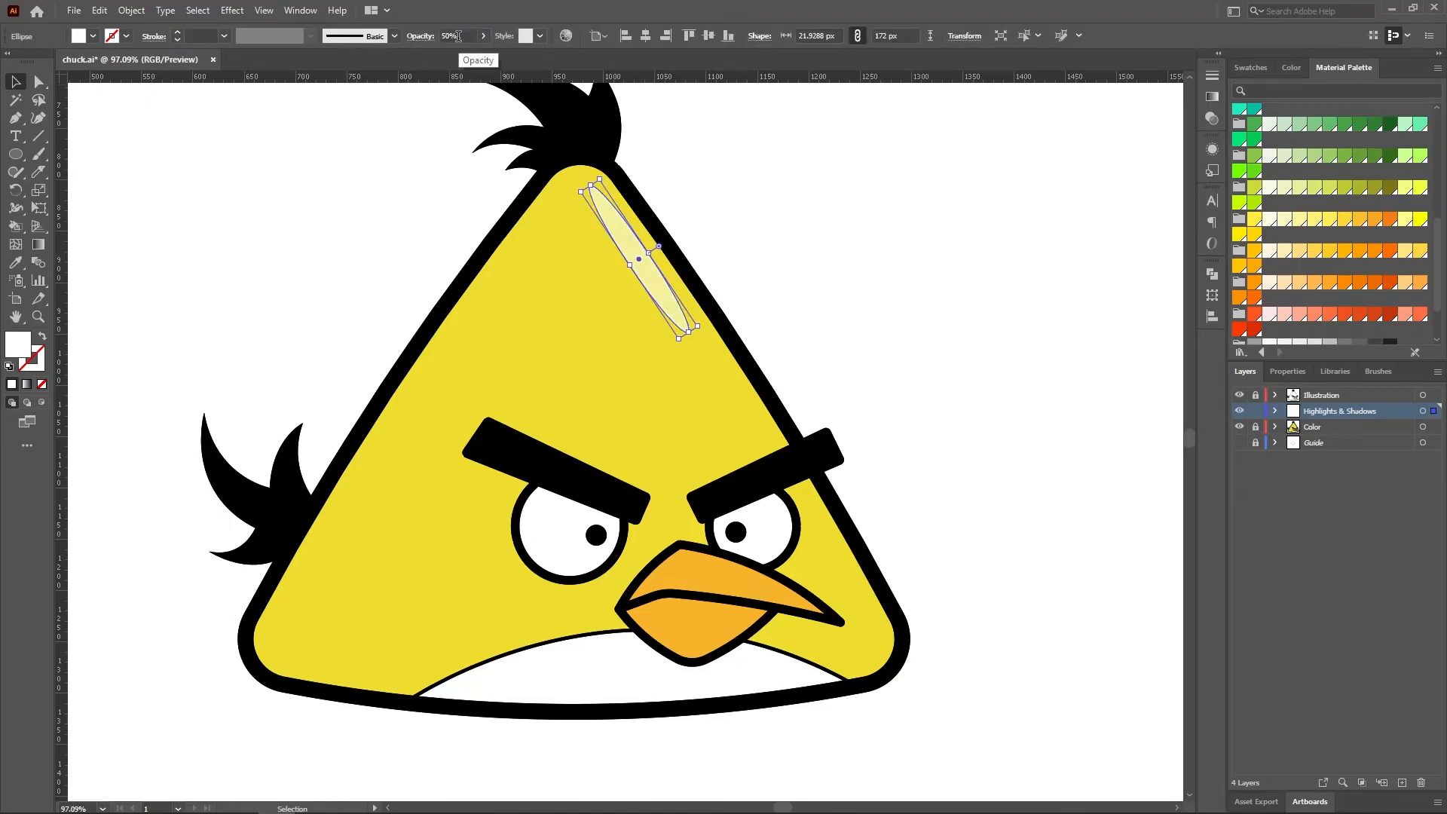
click(794, 229)
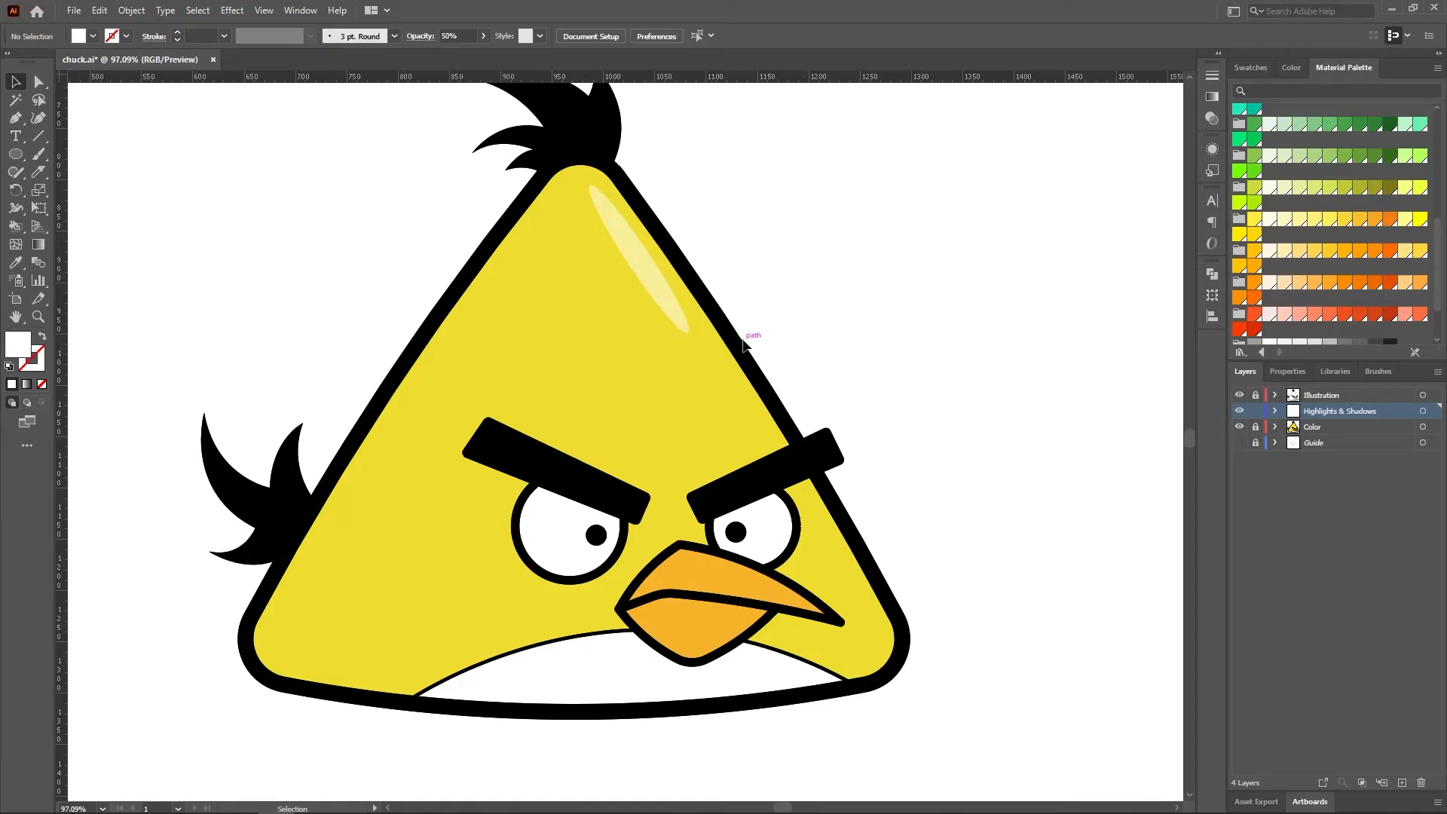
- Draw a closed shadow shape about 638 × 127 px with the Pen tool, following the body's lower outline from the tail to the right corner
scroll(193, 271, down, 2)
click(22, 120)
click(271, 506)
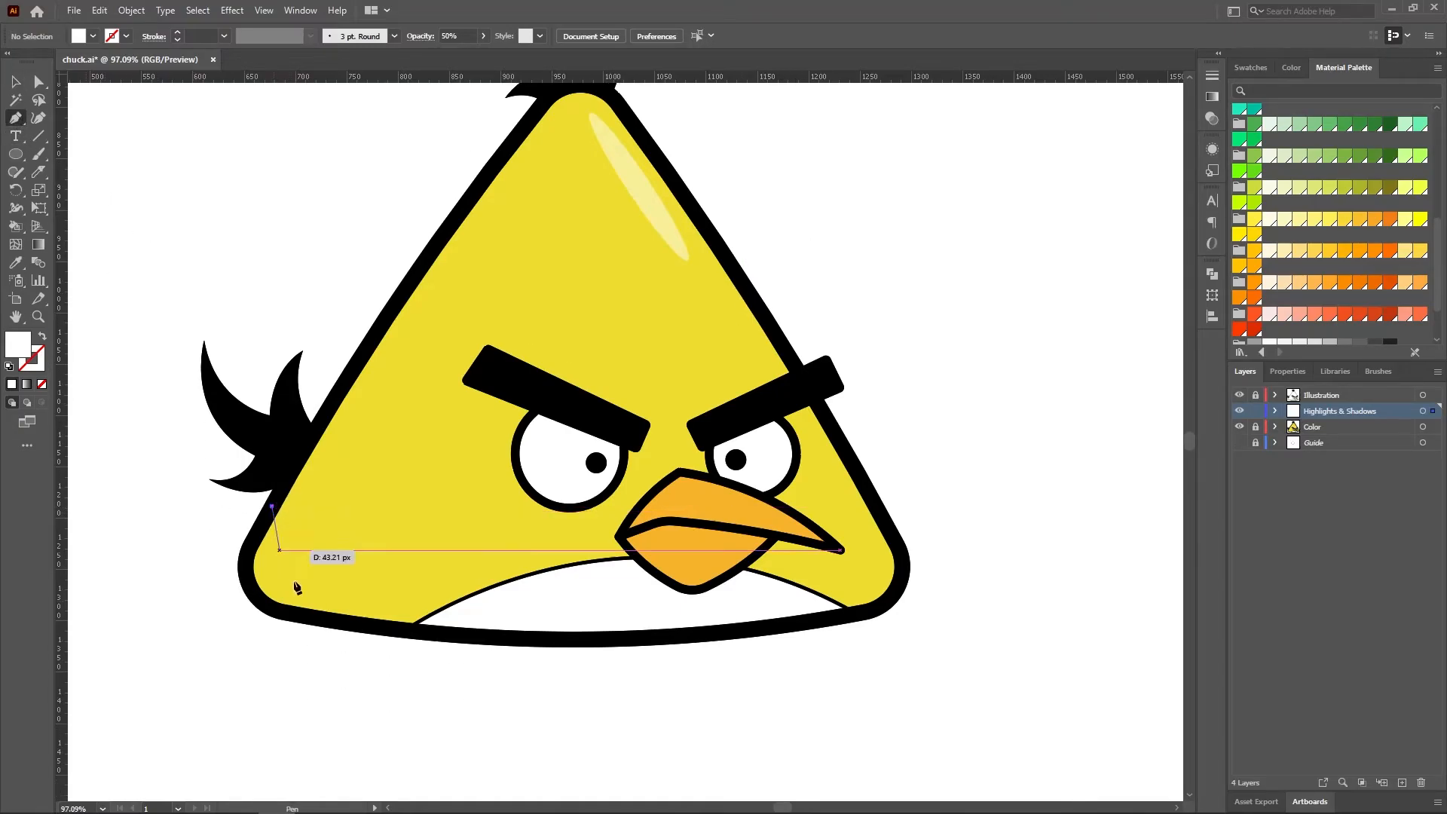
click(898, 590)
key(ctrl+z)
click(271, 576)
click(902, 580)
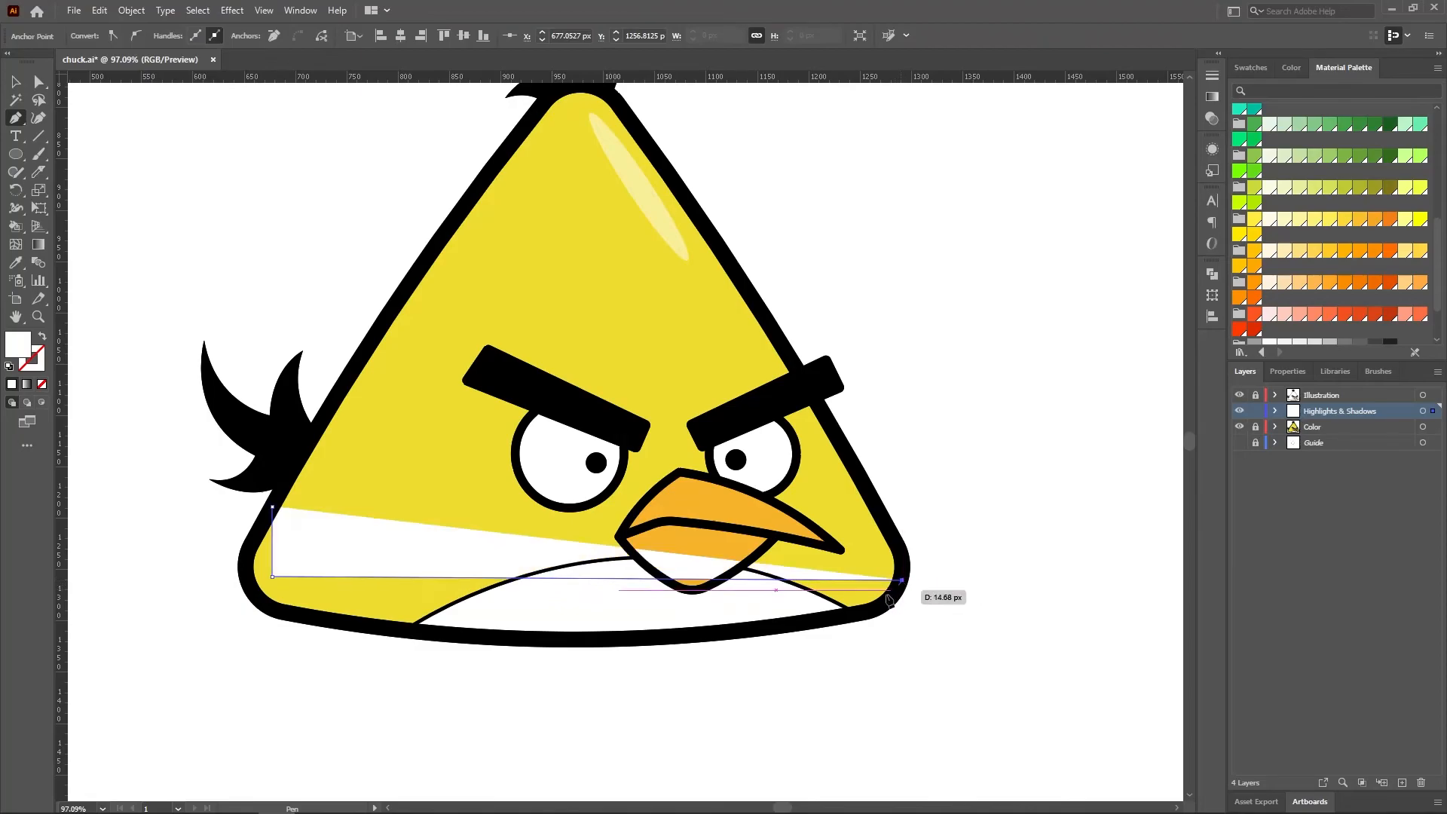
click(886, 607)
drag(268, 605, 106, 535)
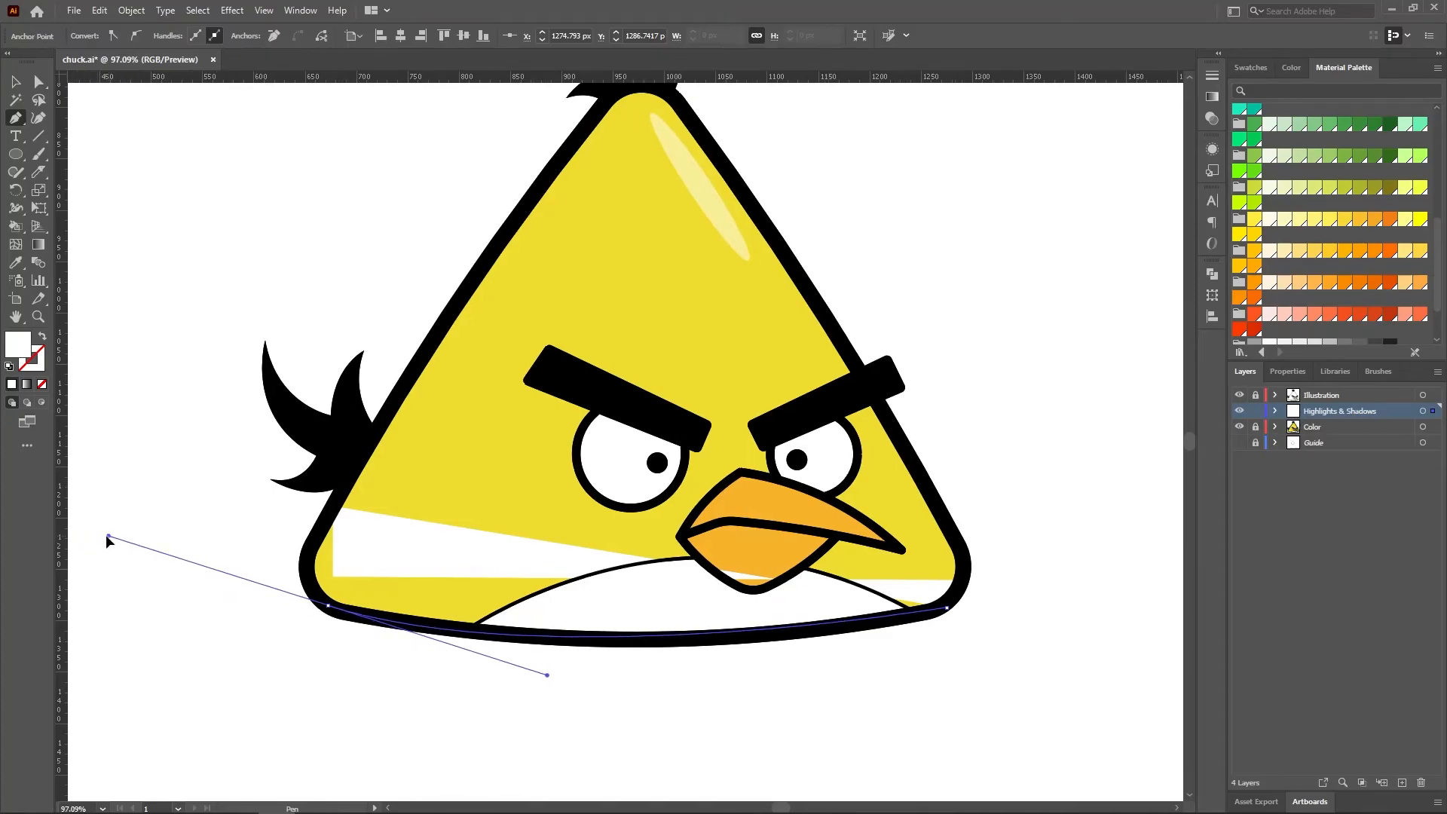
drag(334, 507, 387, 435)
key(a)
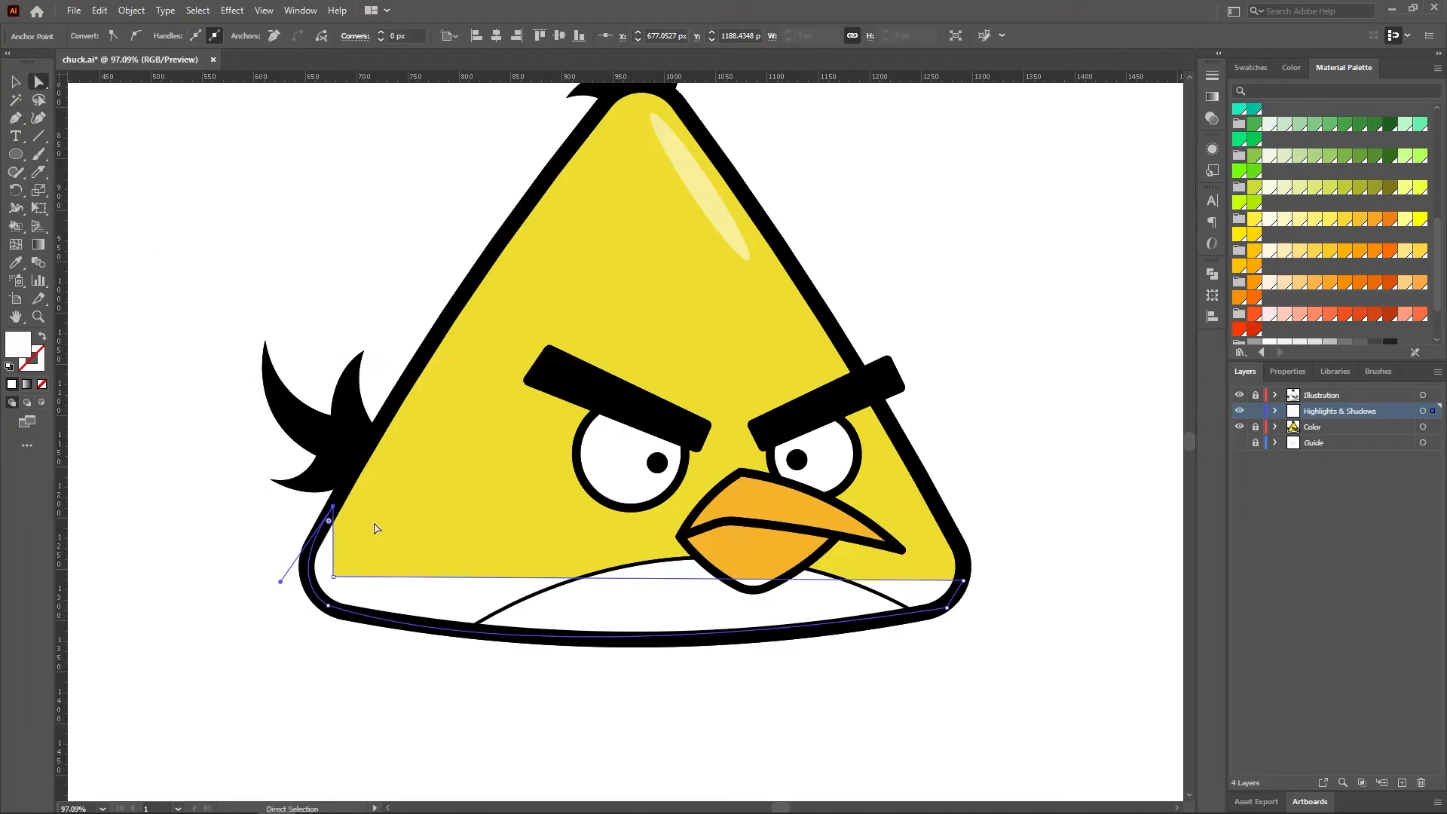
click(336, 575)
drag(343, 567, 362, 555)
key(ctrl+z)
- Bow the shadow shape's upper edge downward with the Curvature tool and round its left inner corner to about 23 px
click(38, 118)
drag(625, 578, 577, 611)
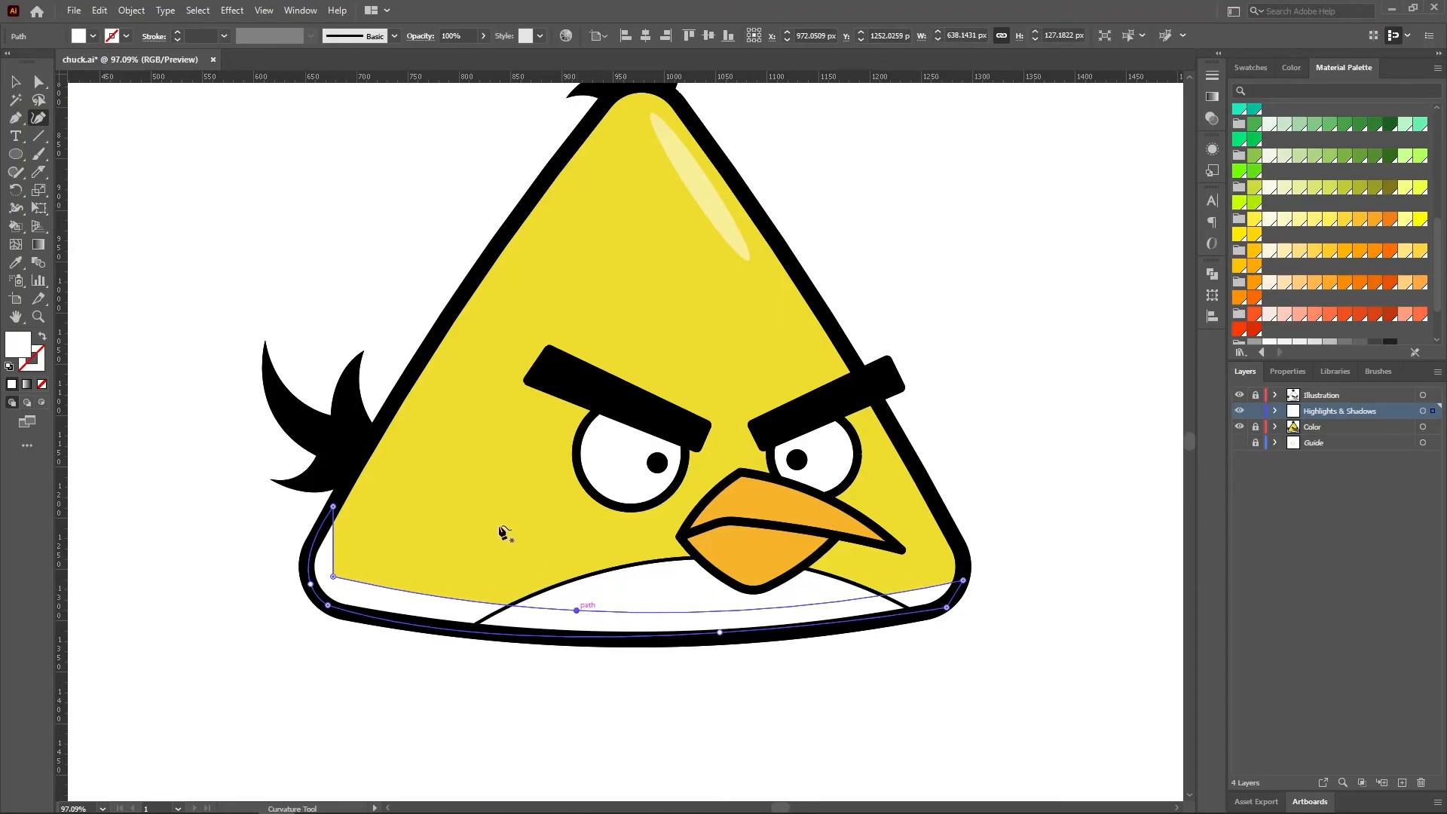
click(39, 82)
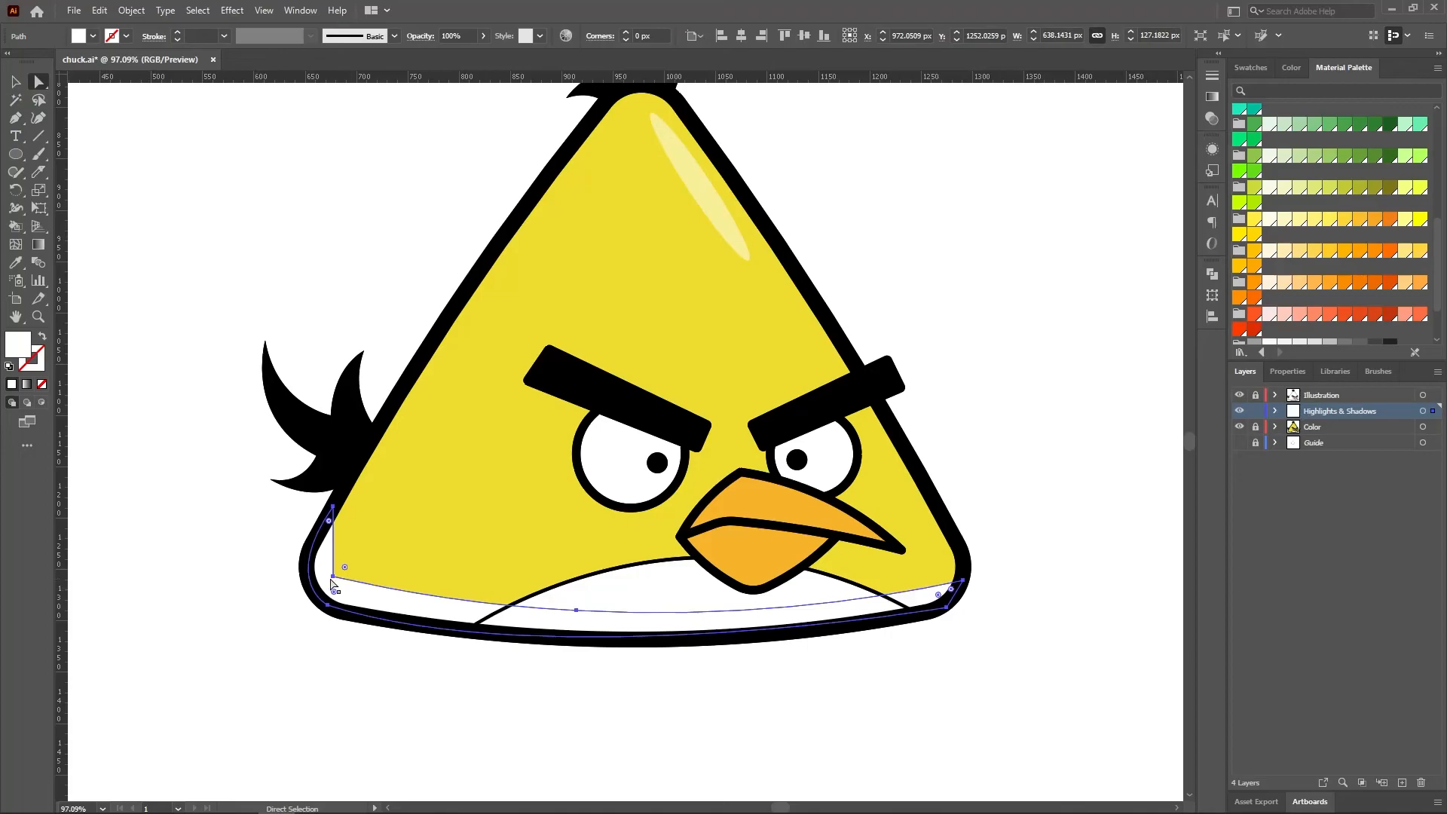
click(333, 577)
drag(344, 567, 359, 558)
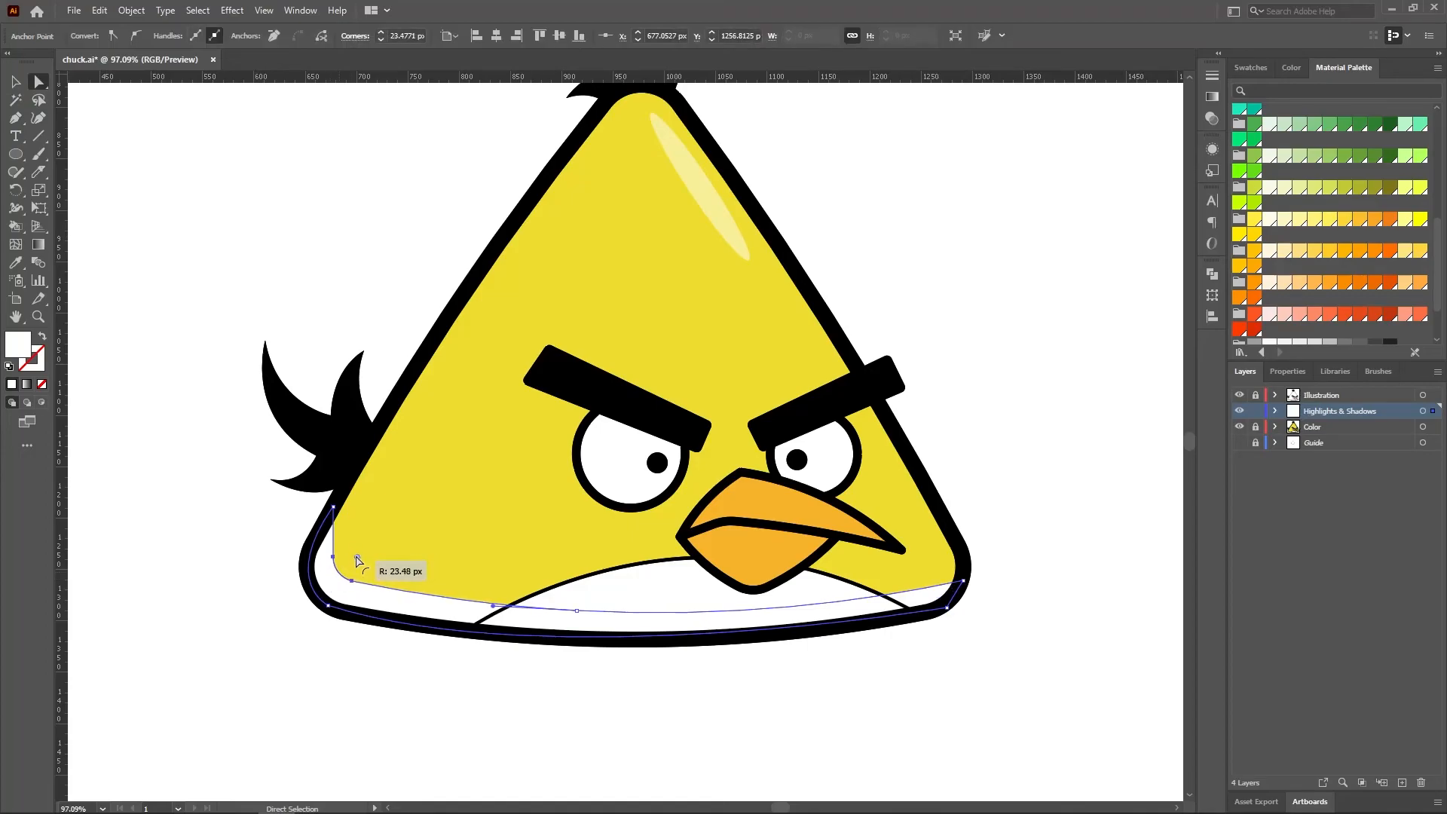
click(16, 82)
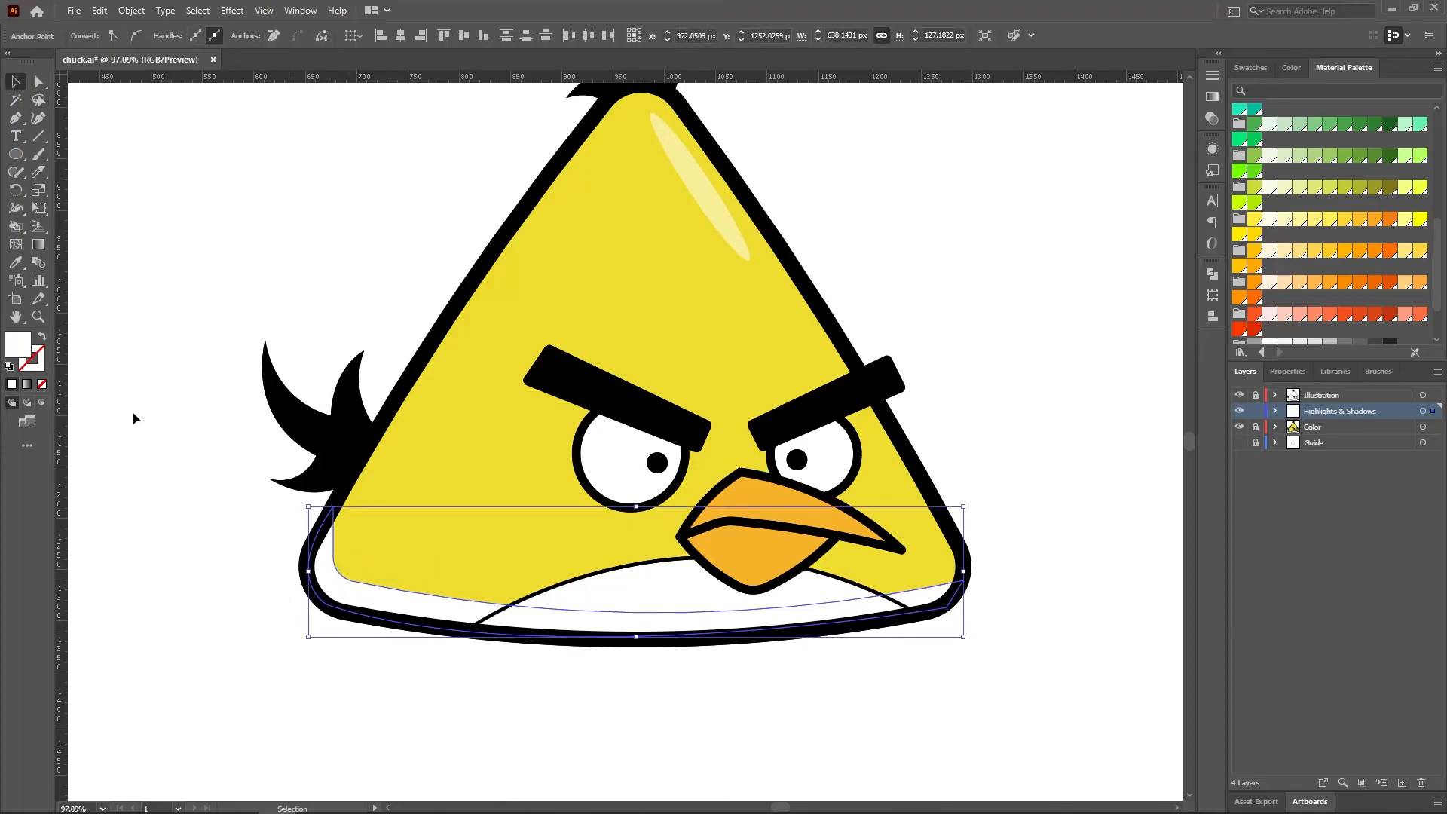
- Fill the shadow shape with black #000000 and deselect it
double_click(21, 347)
click(935, 523)
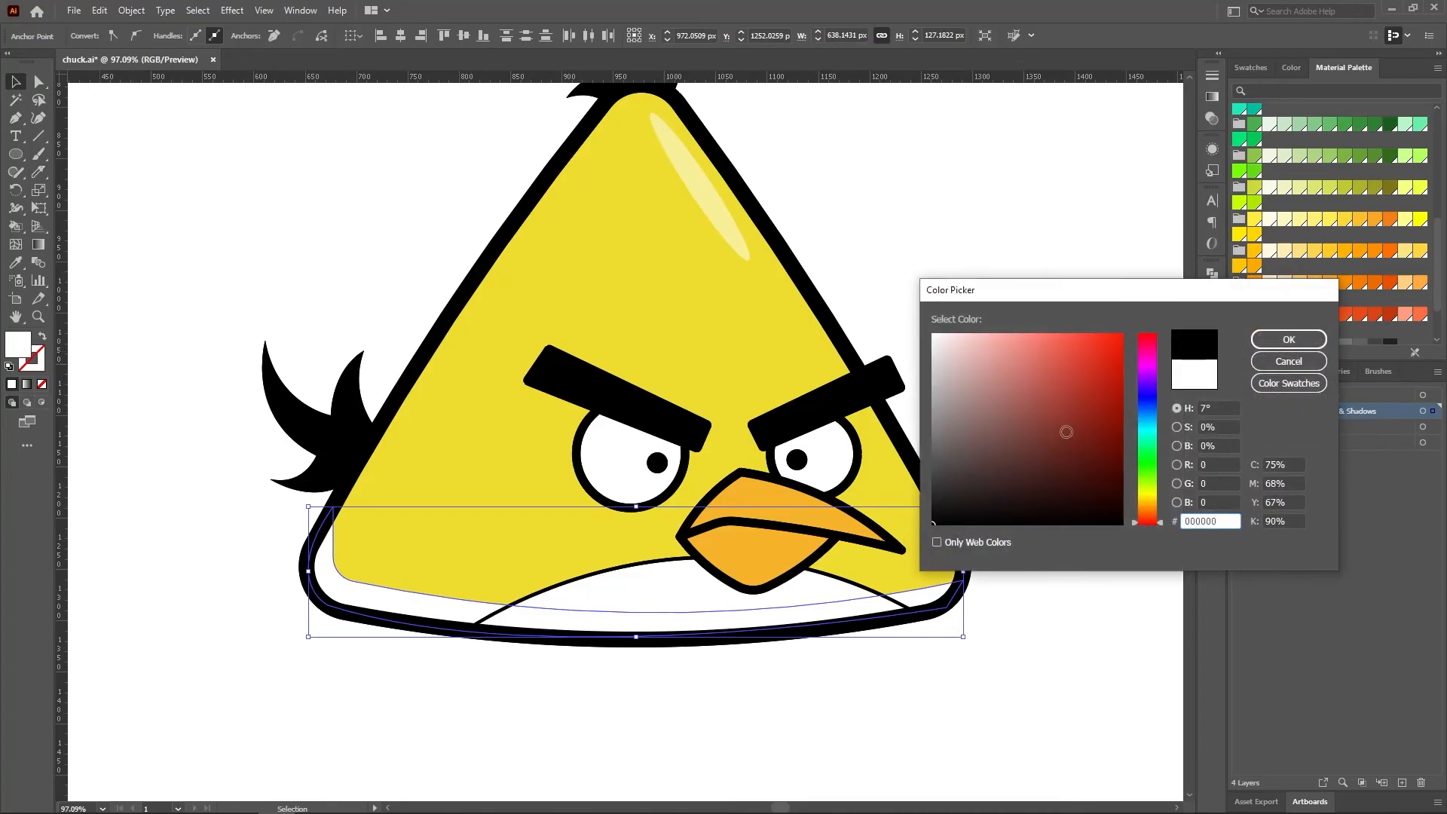
click(1277, 345)
click(804, 630)
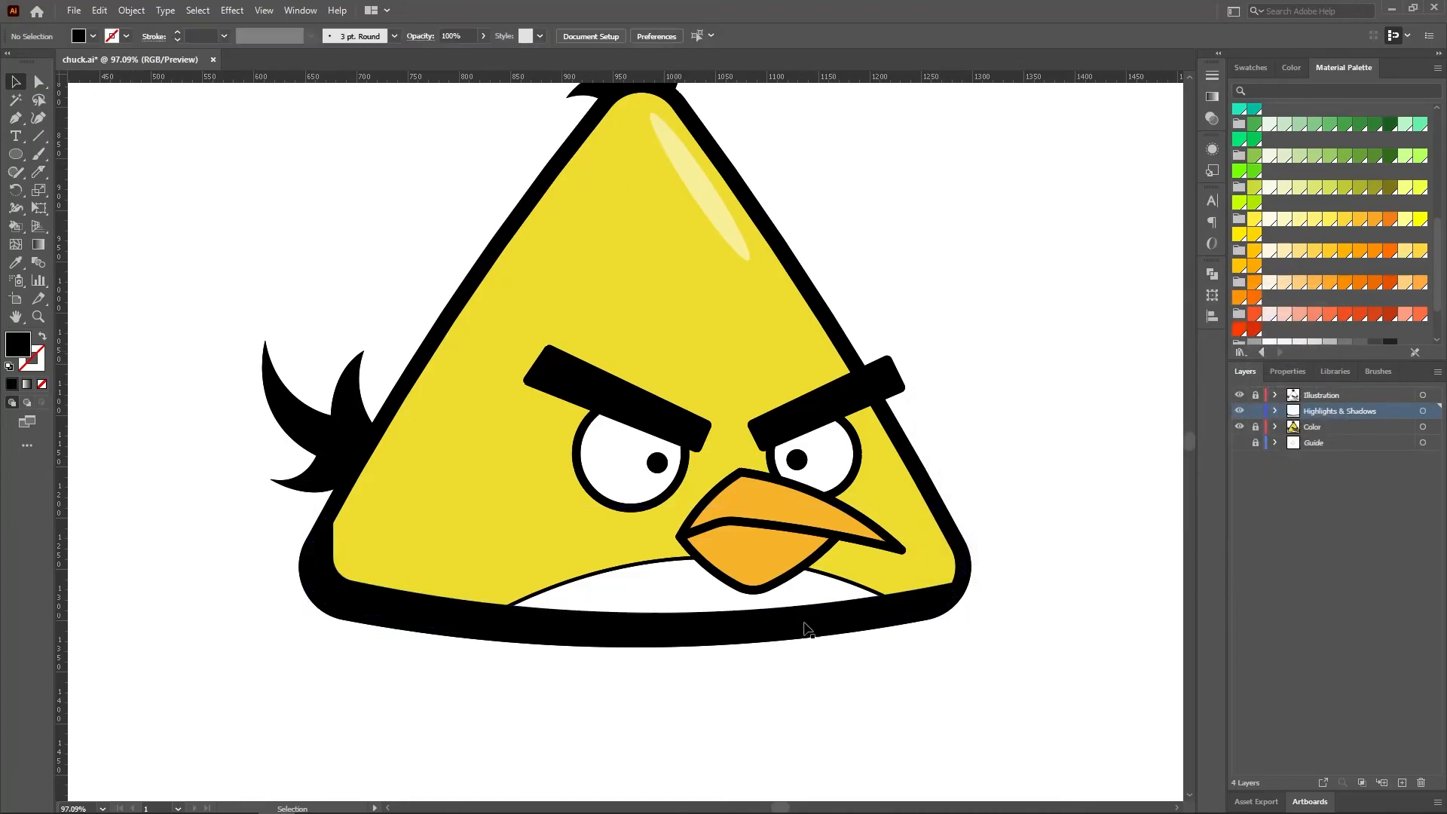
- Set the black shadow shape's opacity to 20% and deselect it
click(762, 618)
click(466, 31)
text(20)
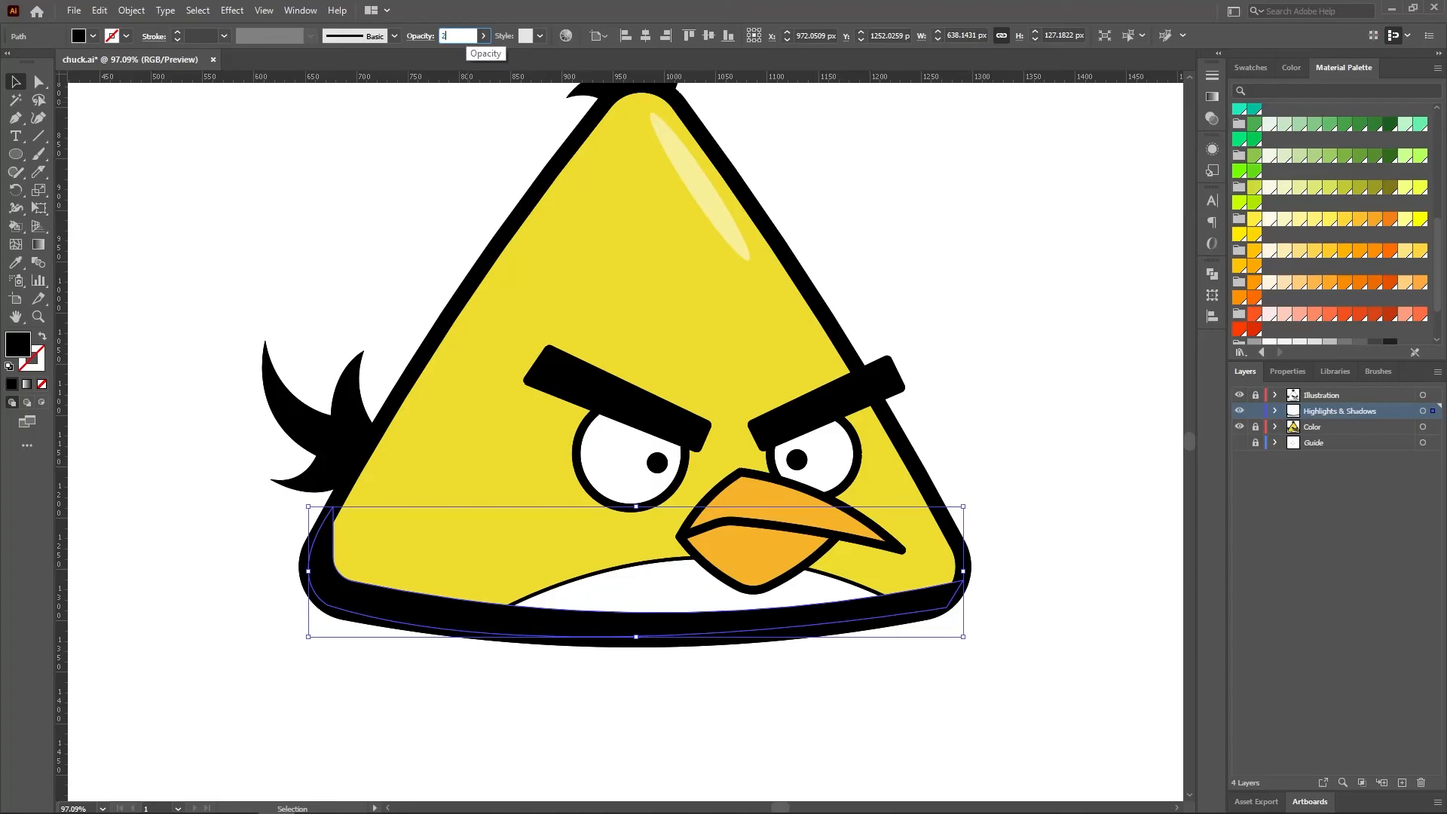
key(Return)
click(259, 171)
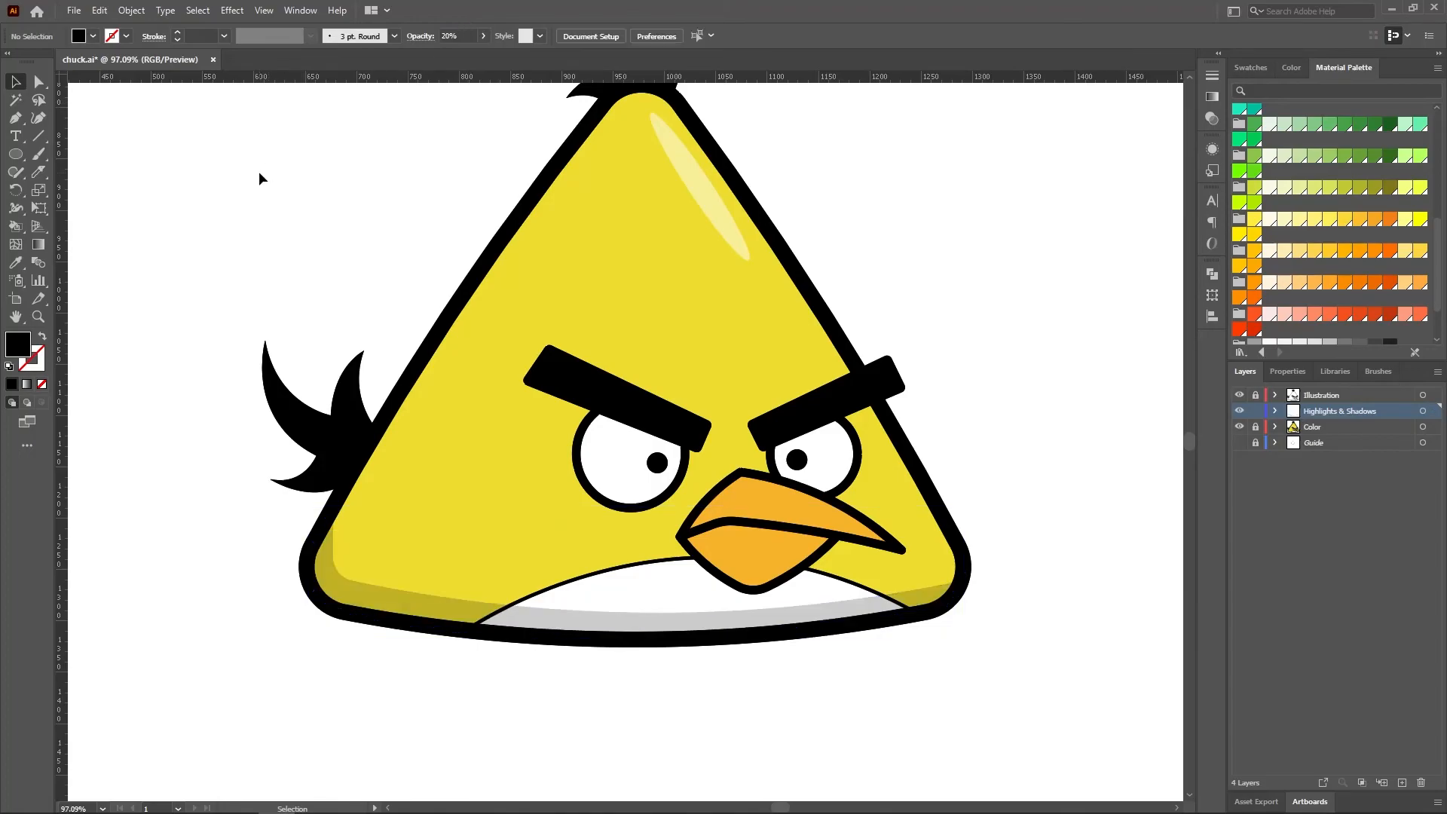
- Set the shadow shape's opacity to 10% and deselect it
click(599, 630)
click(454, 36)
text(10)
key(Return)
click(342, 178)
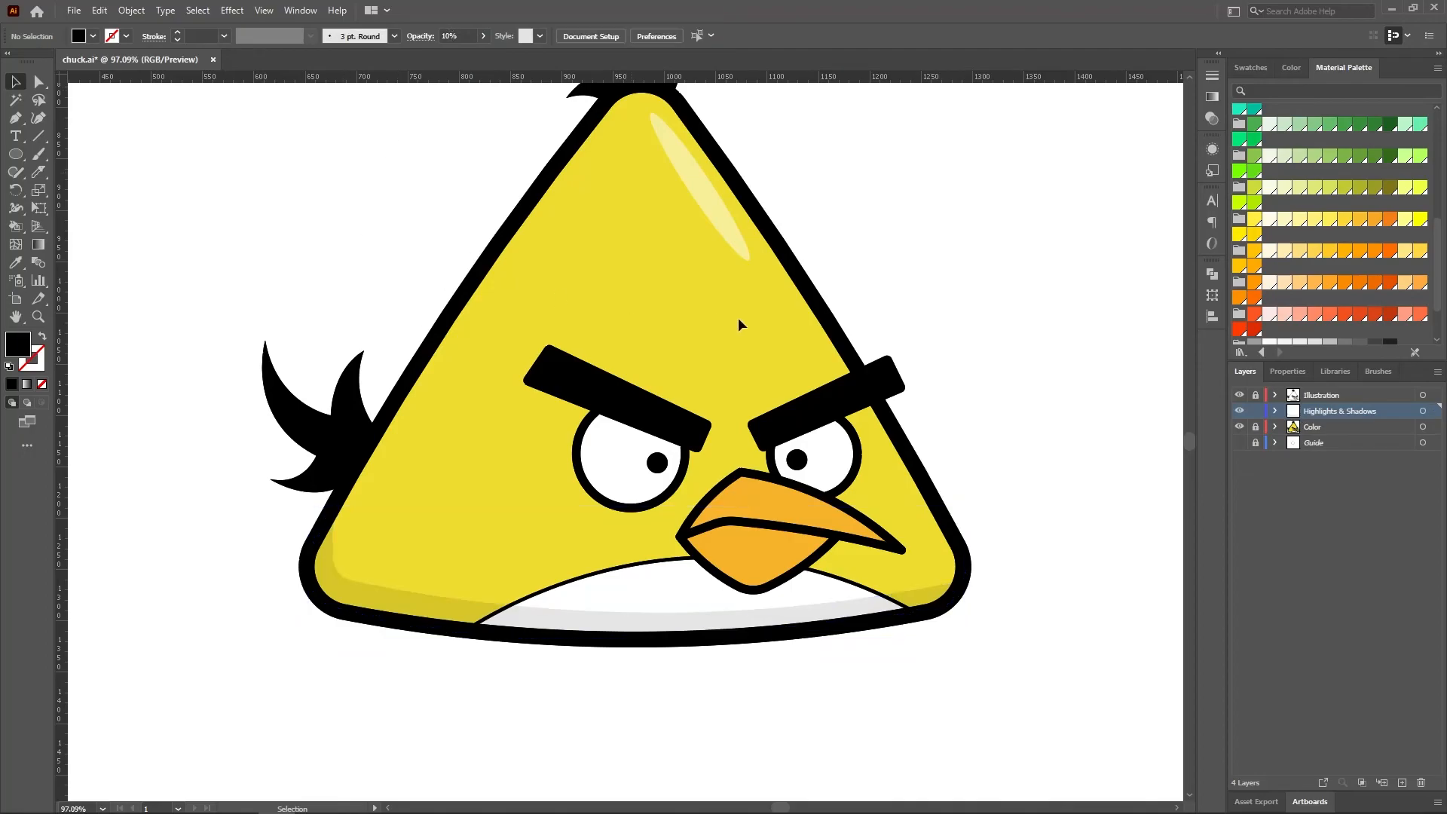
- Pull the upper right anchor point of the shadow inward to the belly's right end so the shadow tapers off there
click(39, 82)
click(964, 581)
drag(965, 585, 854, 616)
click(1046, 588)
- Add a new layer, place it between Color and Guide, and name it "Background"
scroll(1058, 561, up, 1)
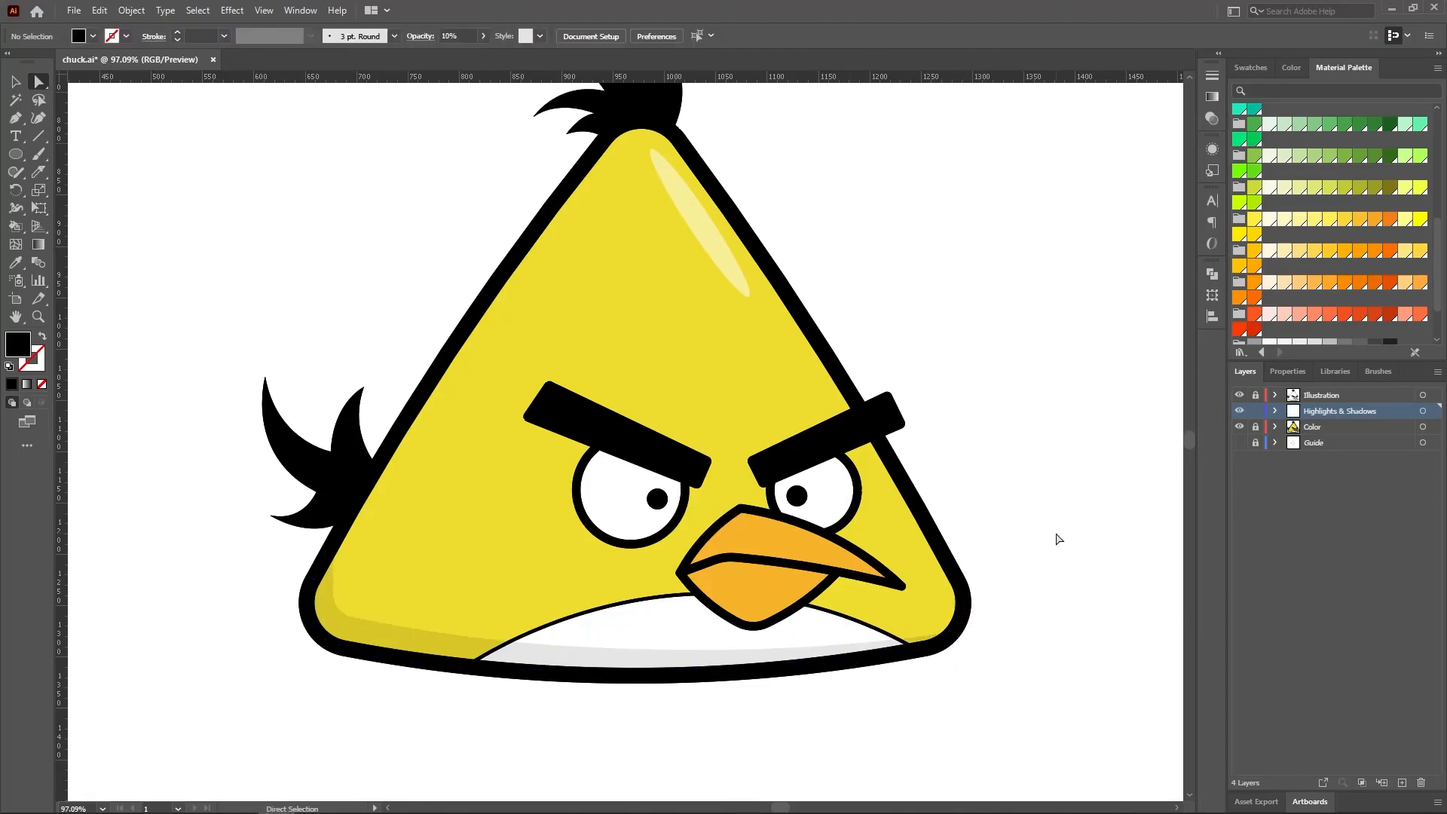
scroll(1059, 539, up, 1)
key(ctrl+0)
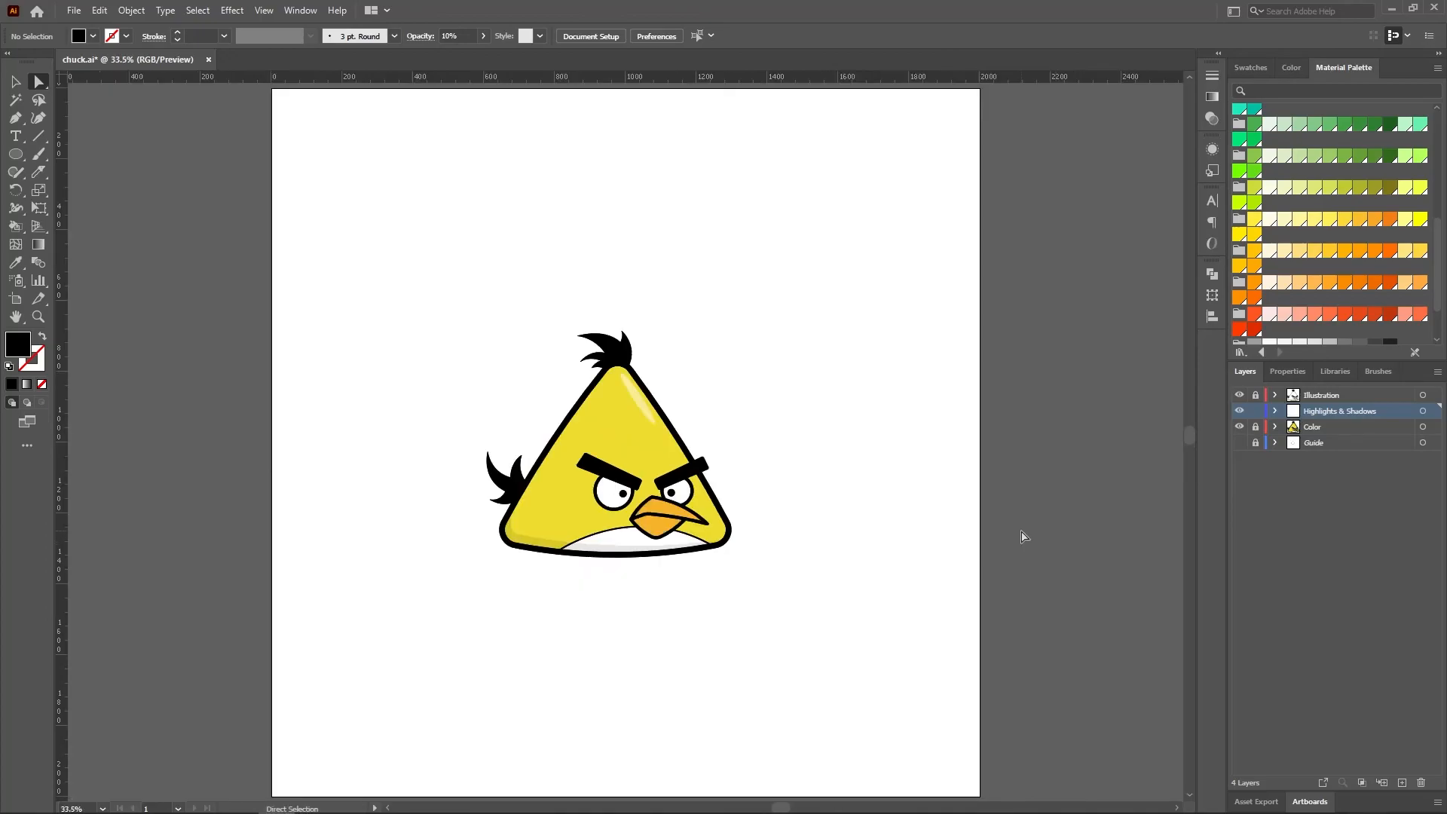
click(1403, 783)
drag(1336, 412, 1333, 450)
double_click(1313, 443)
text(S)
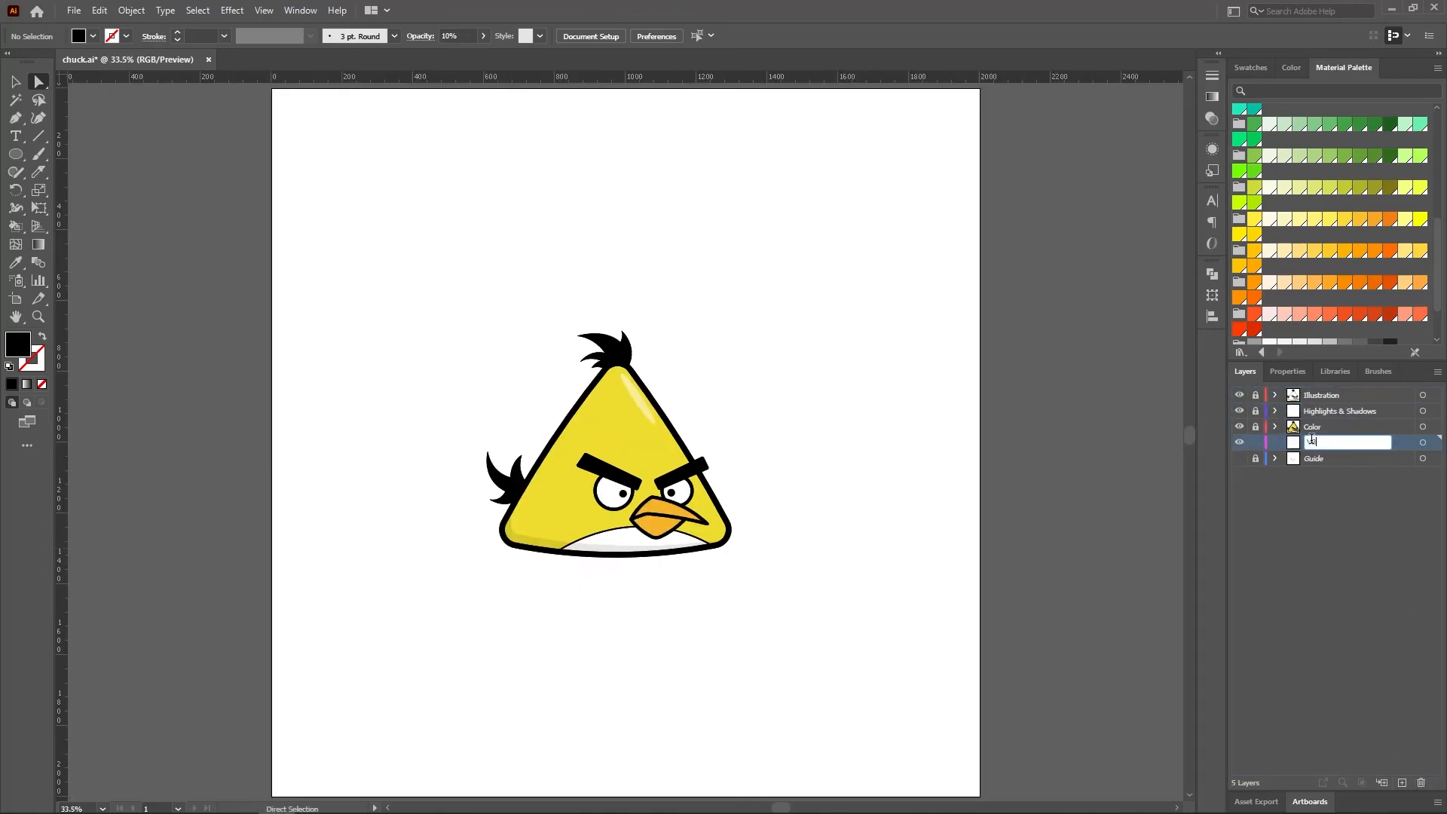
text(ackground)
key(Return)
- Draw a 1998 × 1998 px rectangle over the artboard and fill it with the Material Palette swatch between Blue 200 and Blue 400
drag(16, 153, 72, 153)
drag(273, 88, 979, 795)
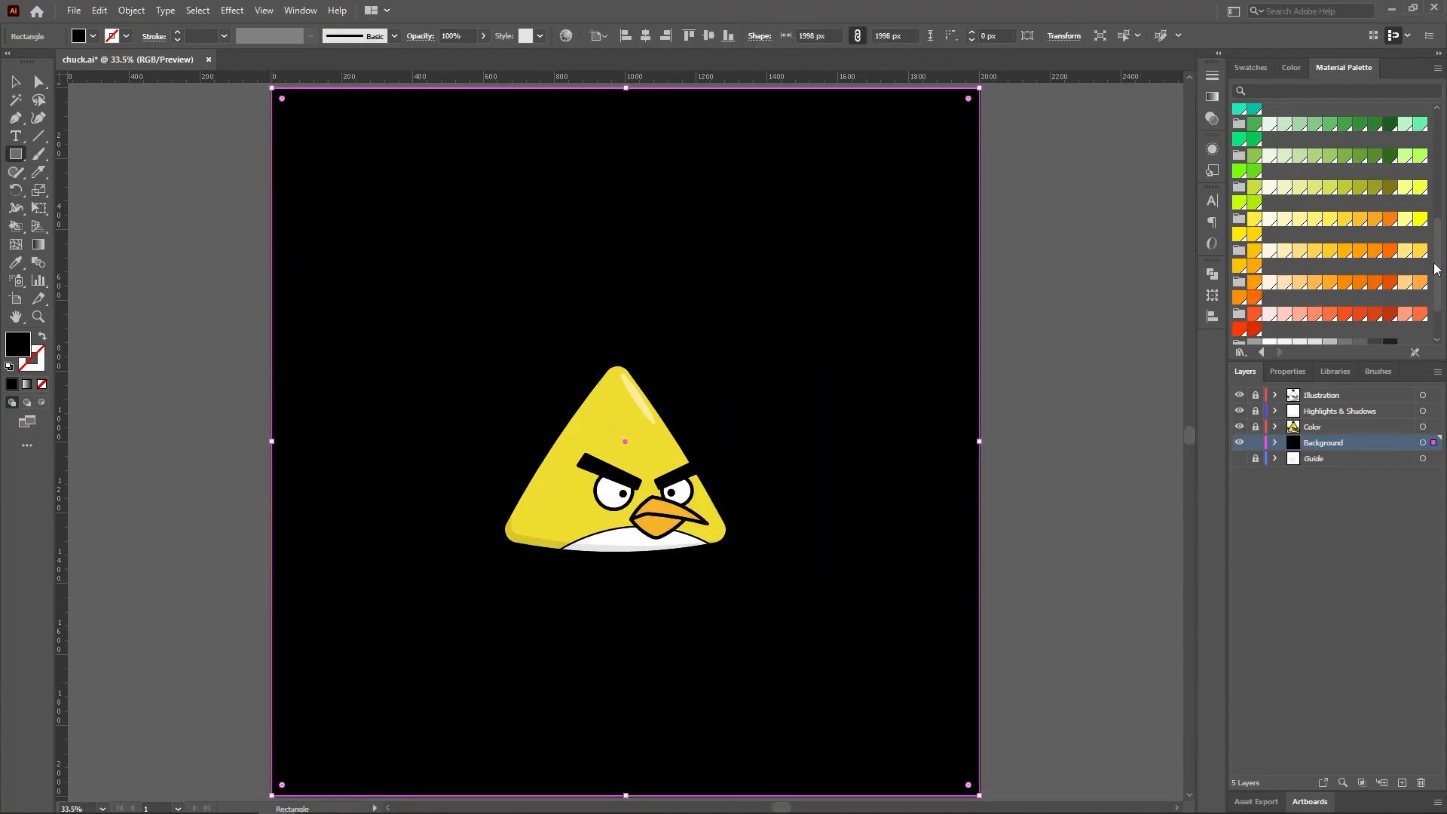
scroll(1418, 266, up, 5)
click(1330, 270)
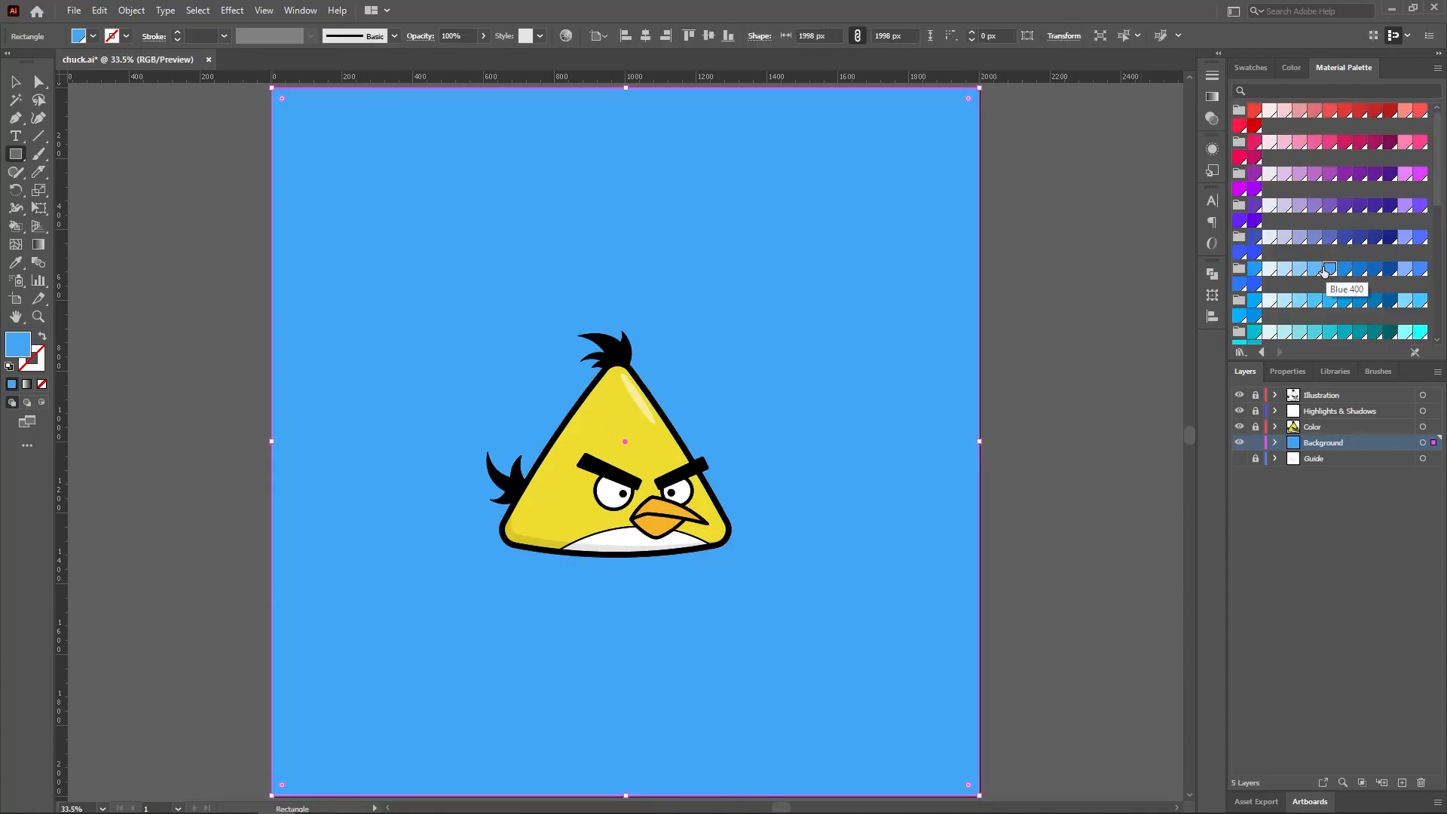
click(1315, 271)
click(1301, 271)
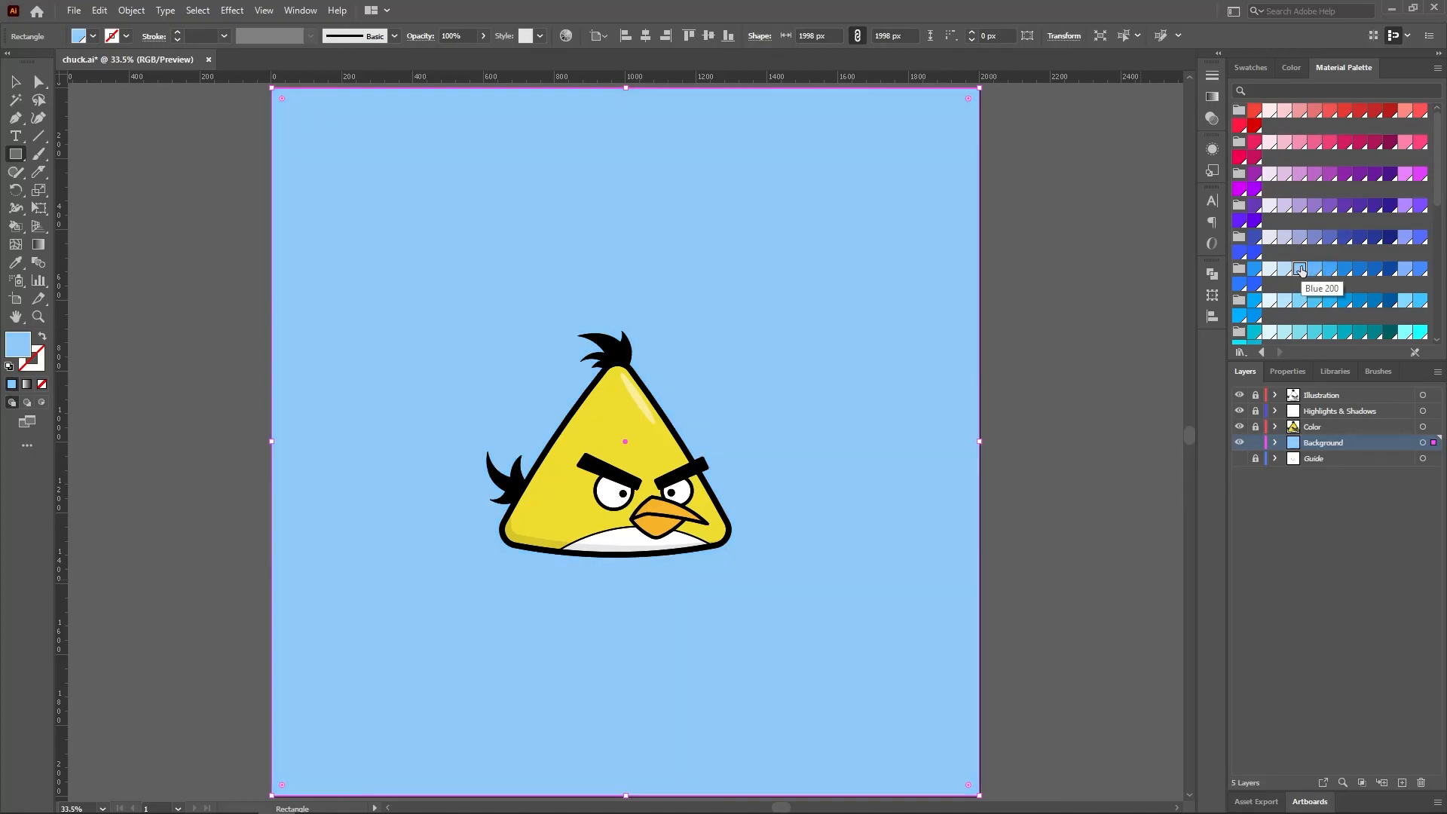
click(1313, 271)
click(15, 81)
click(149, 365)
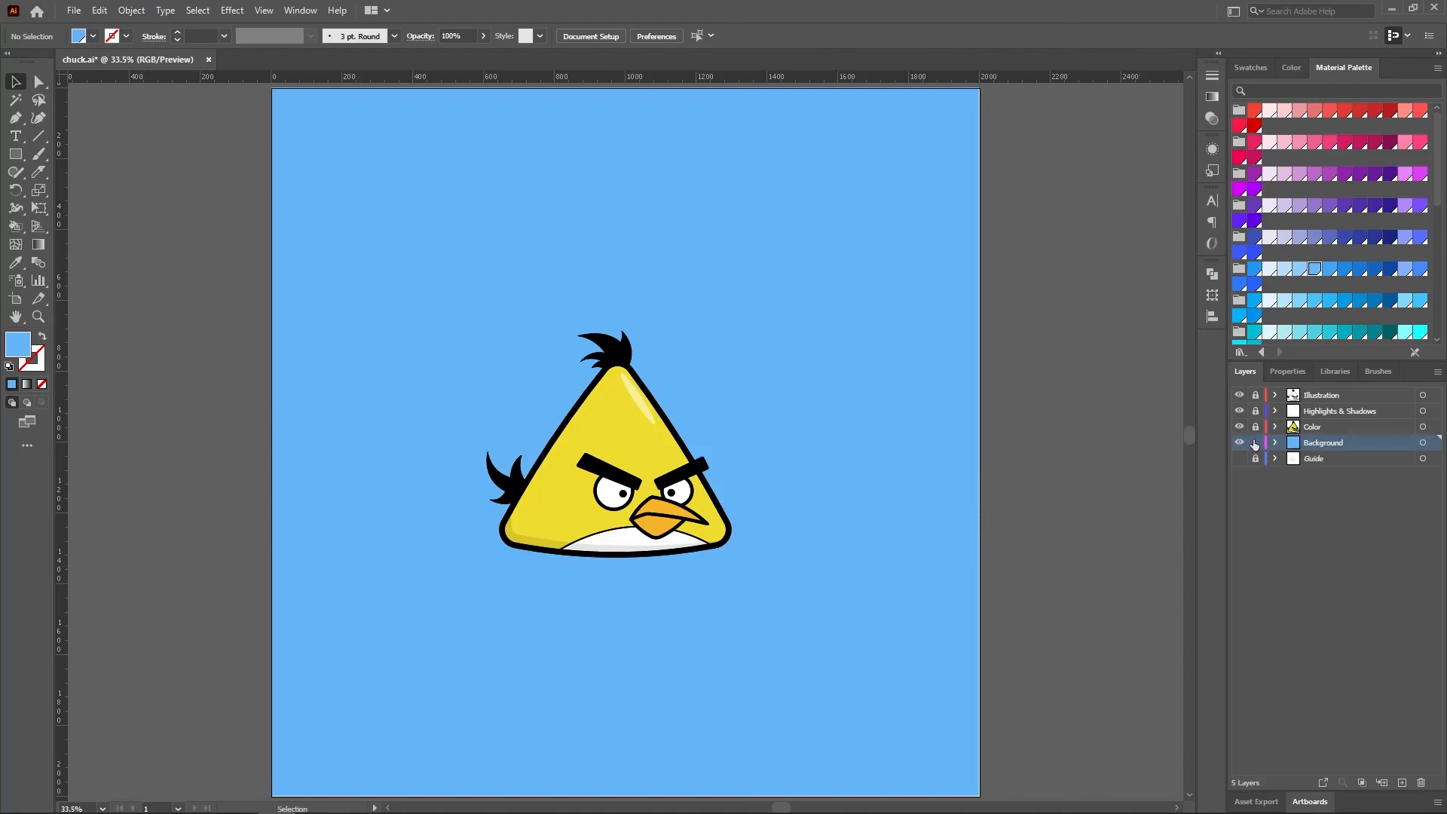
click(38, 317)
drag(656, 494, 795, 617)
click(15, 316)
drag(689, 517, 705, 517)
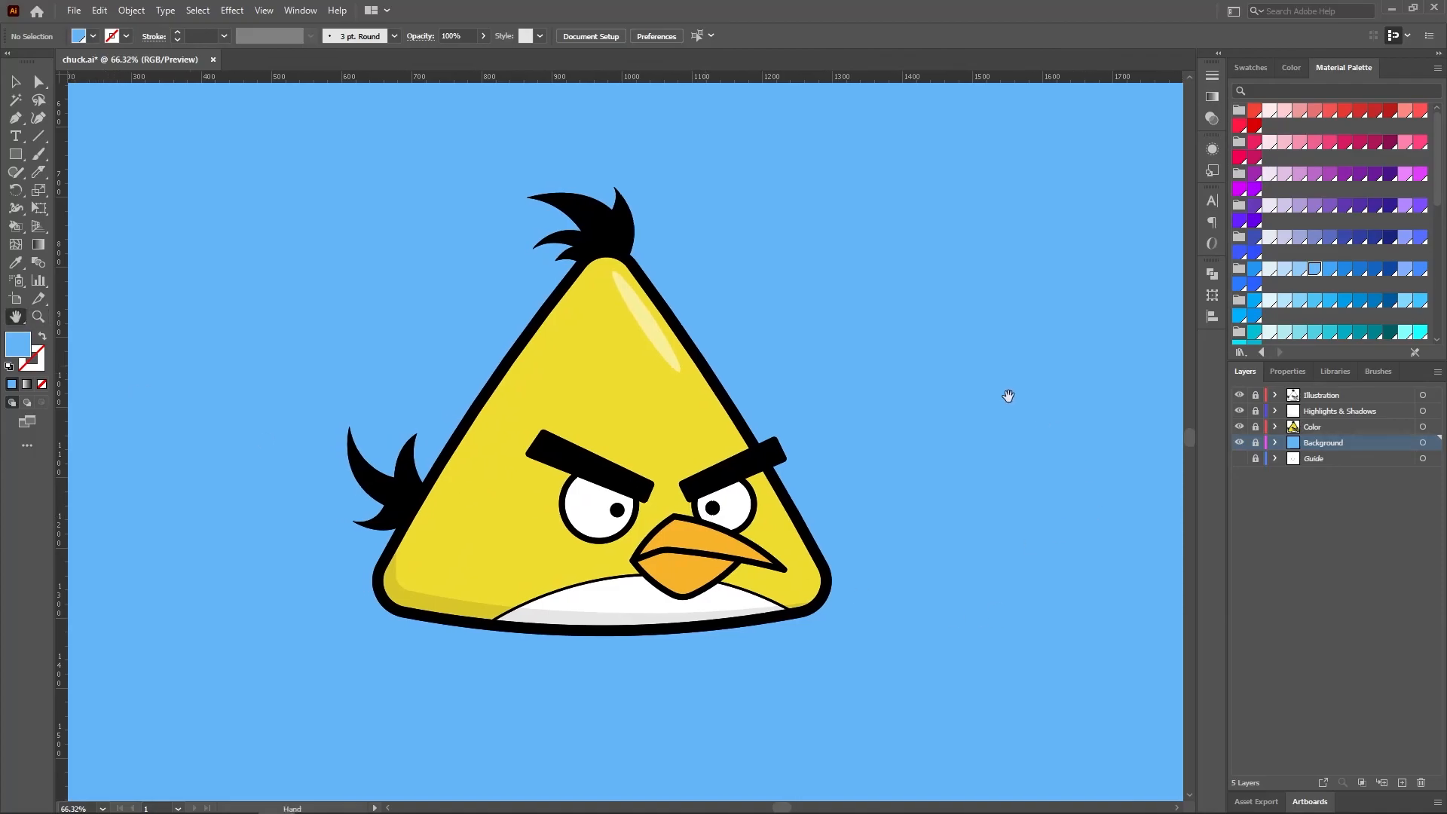